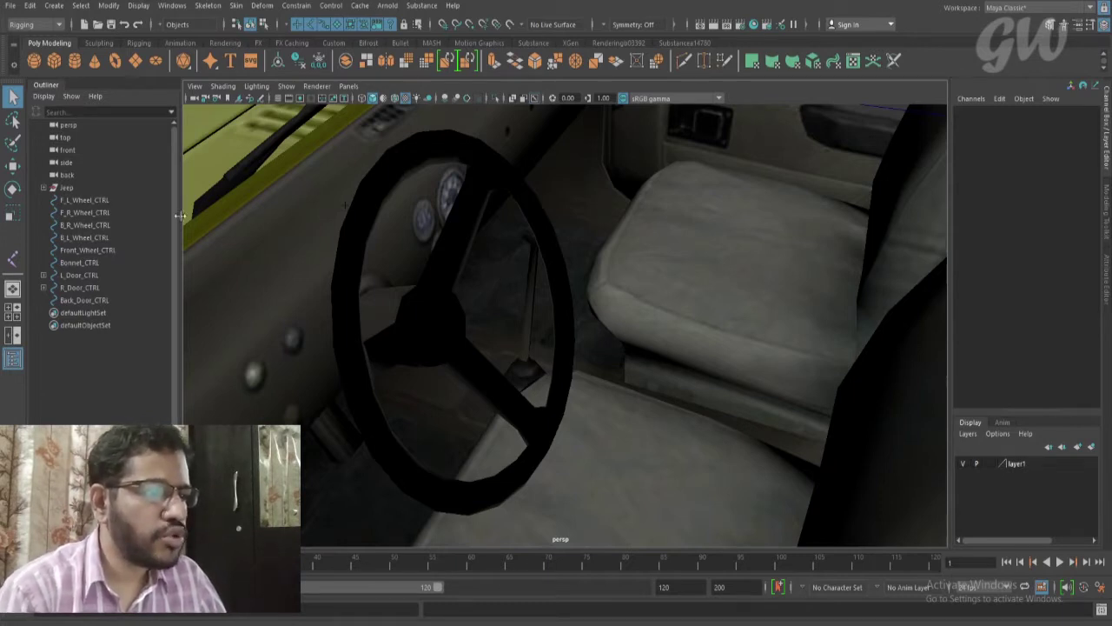
Create a single joint at the steering wheel's hub in the wireframe side view, using the Rigging menu set
click(18, 28)
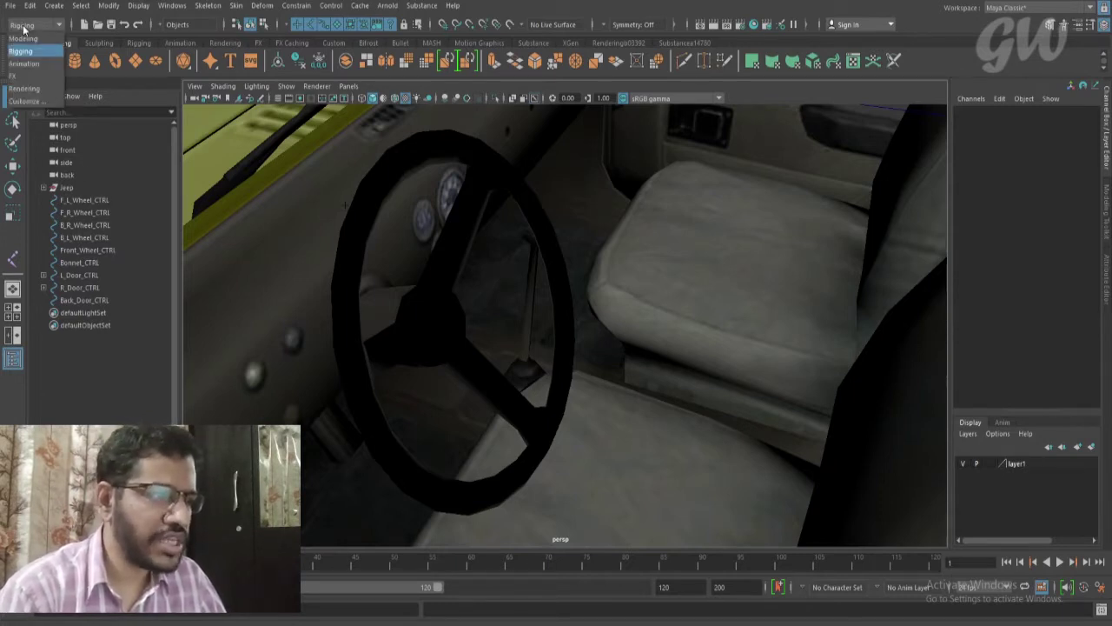
click(26, 47)
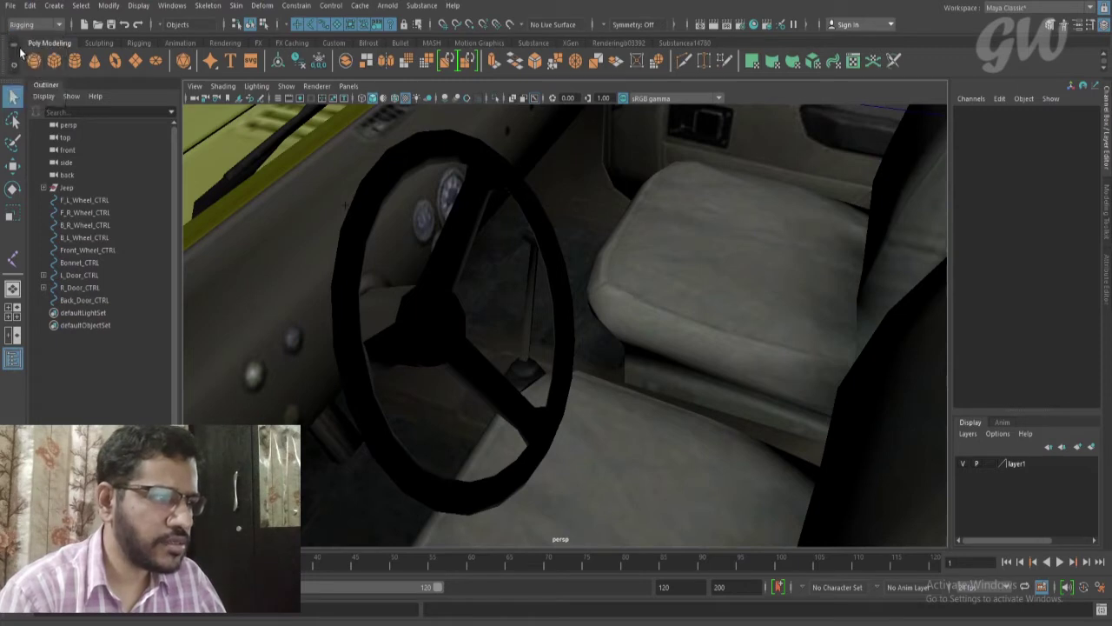
click(209, 6)
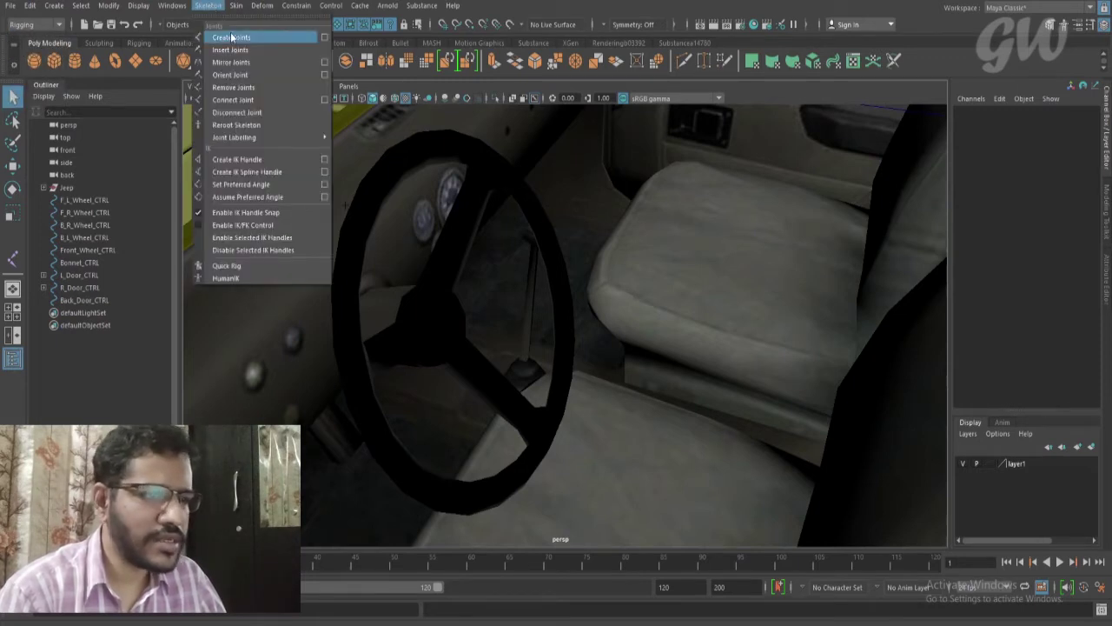
click(231, 37)
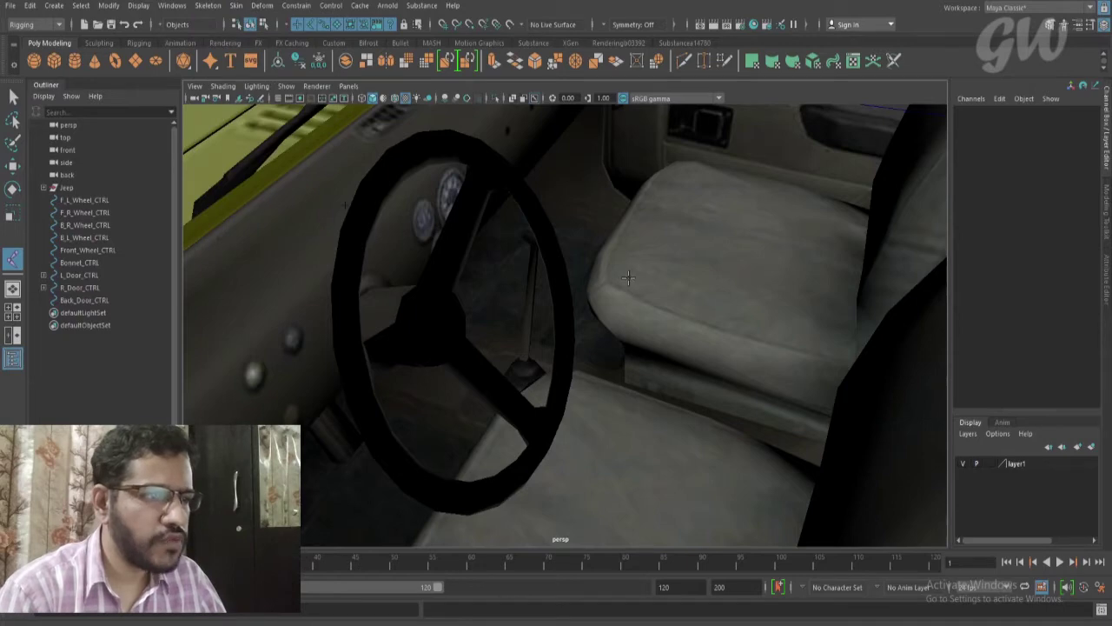
alt+right_drag(628, 277, 423, 209)
key(space)
alt+drag(422, 208, 578, 185)
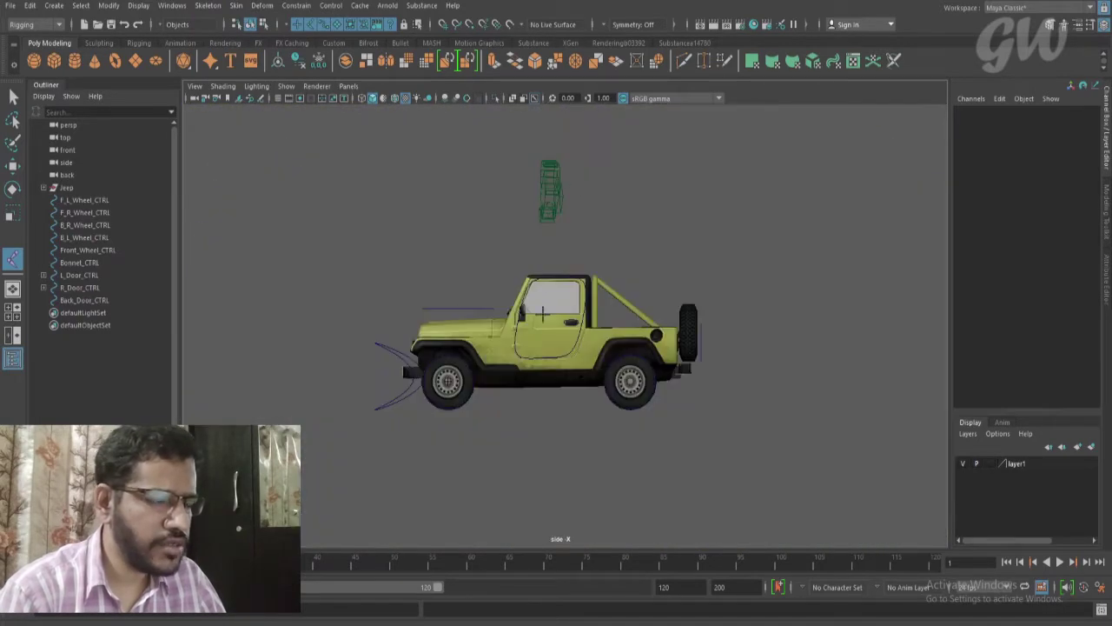
alt+right_drag(542, 315, 671, 368)
key(4)
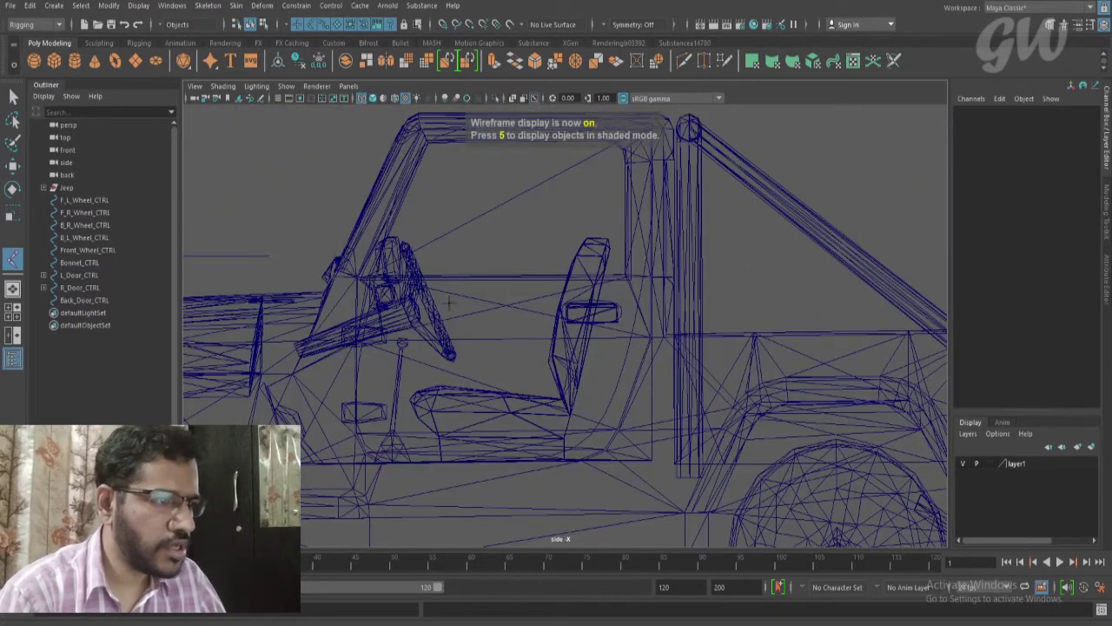
click(411, 306)
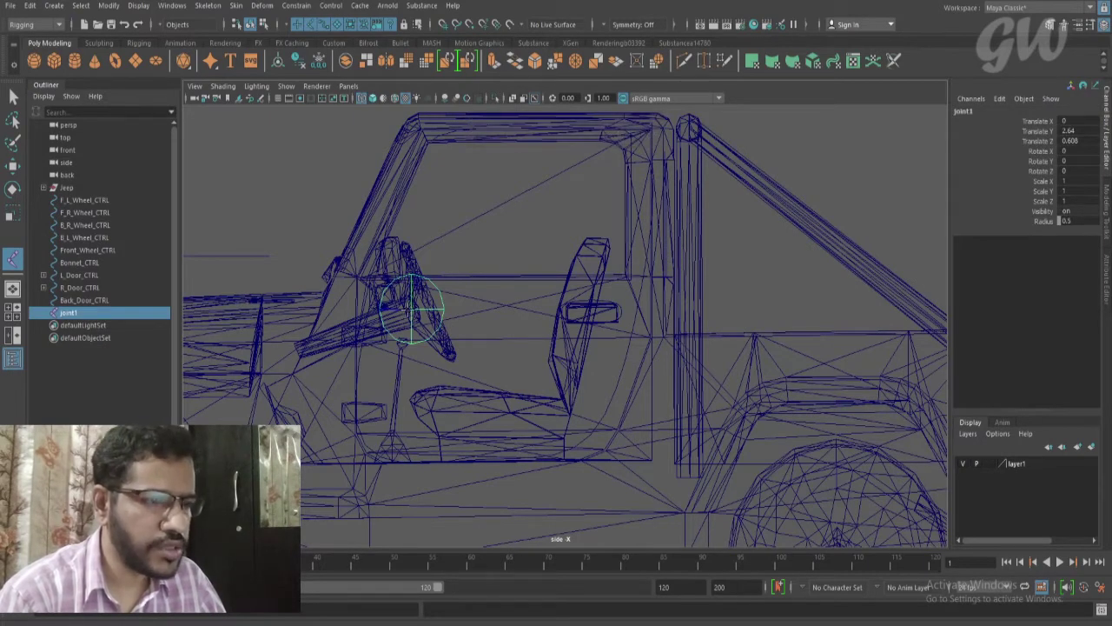
key(q)
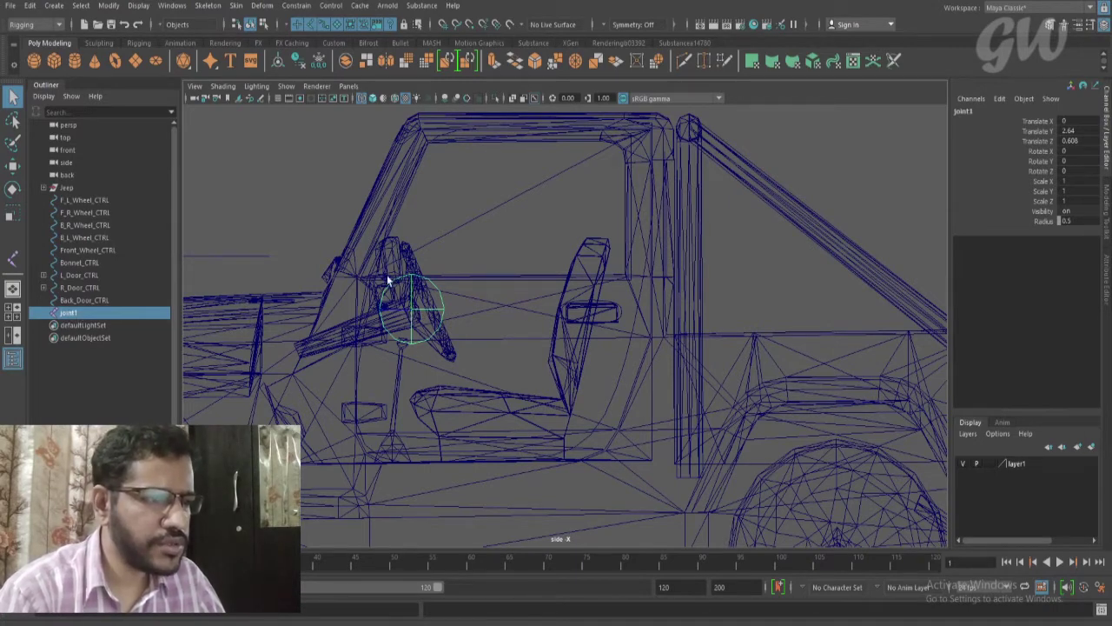
Set the new joint's radius to 0.1
click(1064, 221)
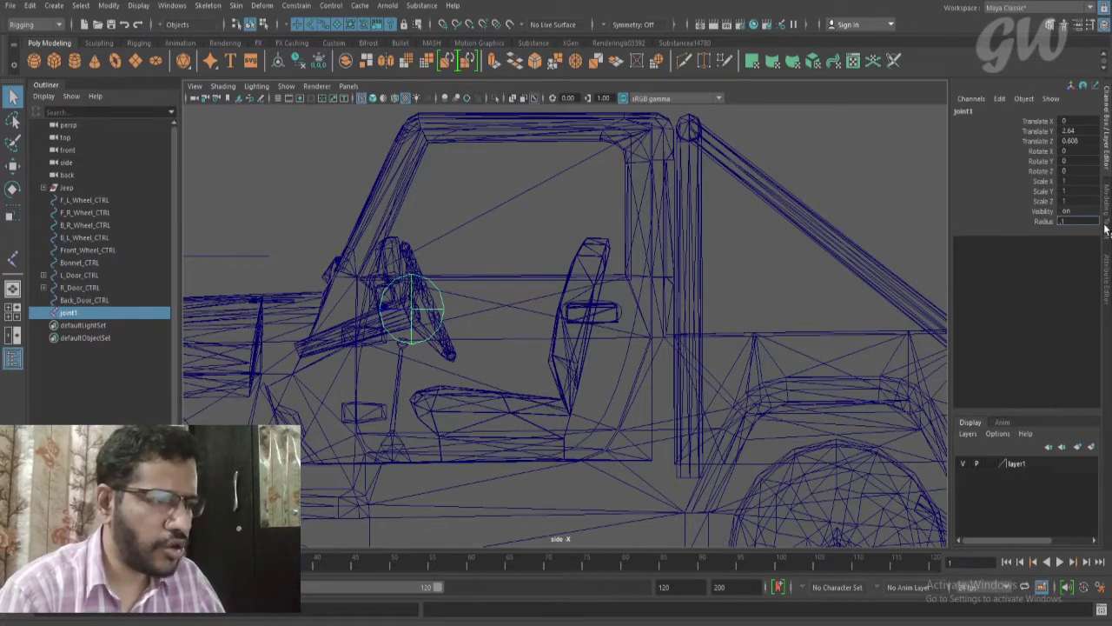
text(.1)
key(Return)
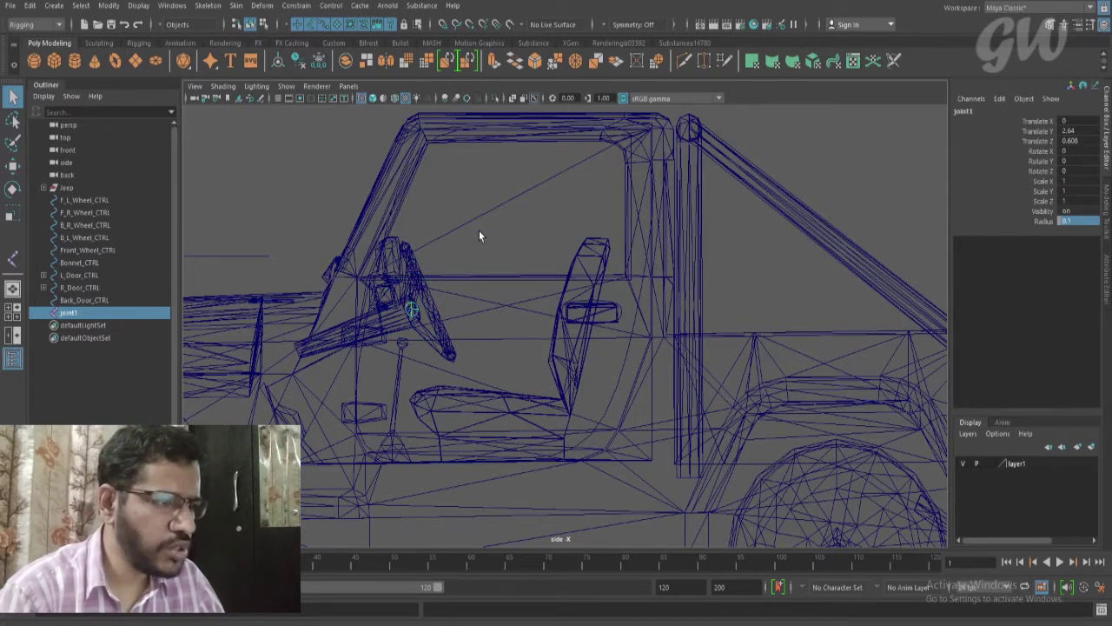
Move the joint sideways in the top view onto the steering wheel's centre, at about 0.801 in X
key(space)
drag(482, 229, 445, 238)
scroll(588, 266, up, 6)
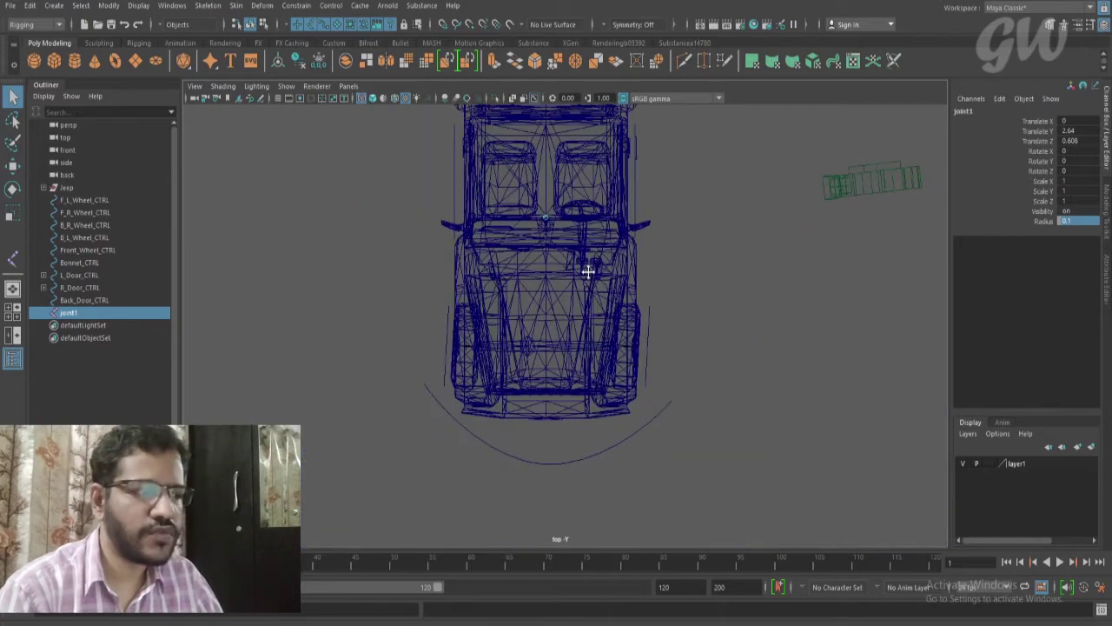
key(w)
drag(580, 218, 698, 274)
Display the joint's local rotation axis in the side view by enabling miscellaneous components in component selection mode
key(space)
scroll(645, 308, up, 5)
key(space)
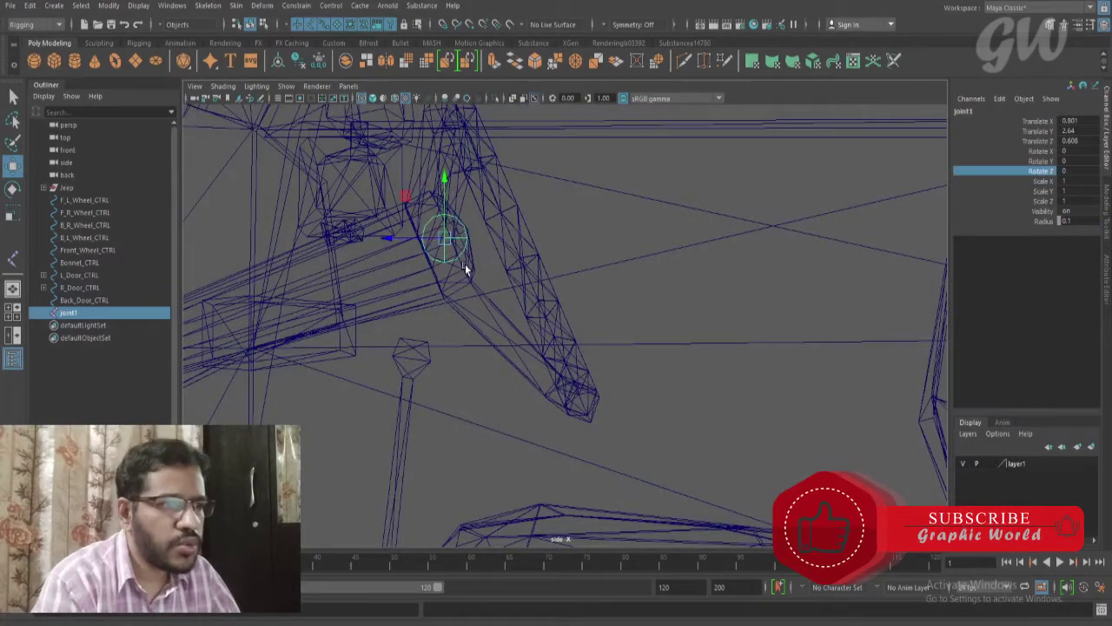
scroll(511, 267, up, 2)
alt+middle_drag(557, 252, 561, 254)
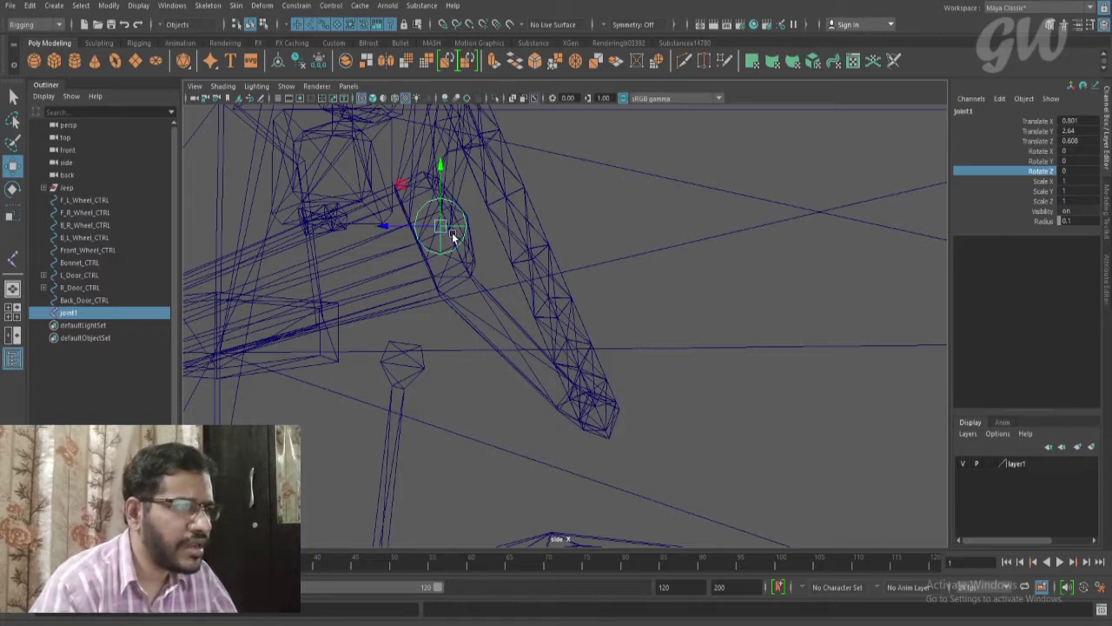
key(F8)
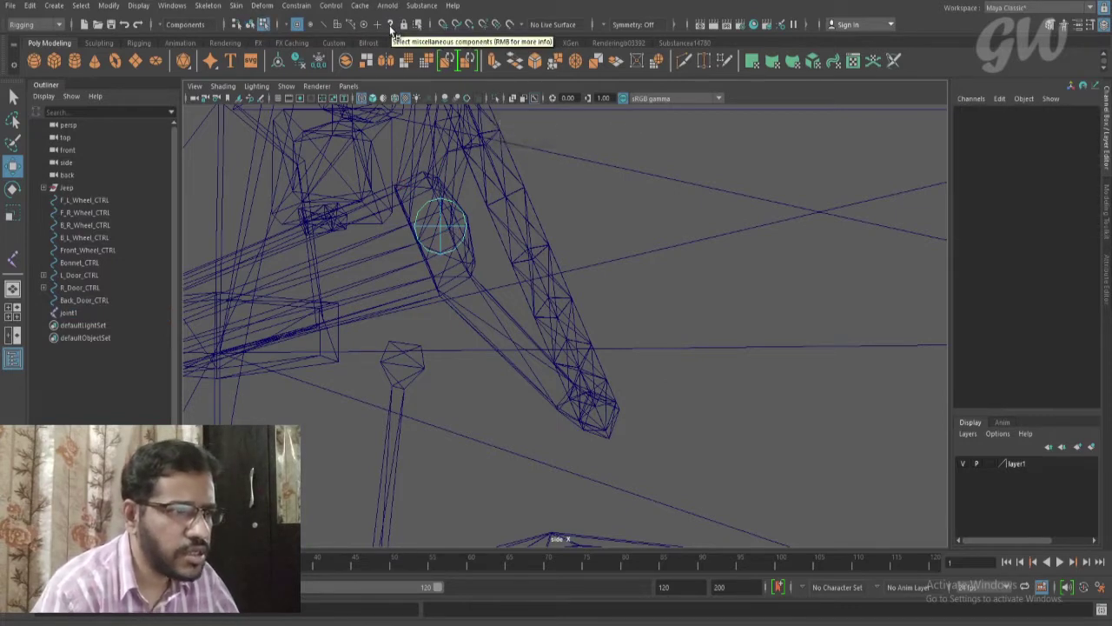
click(391, 24)
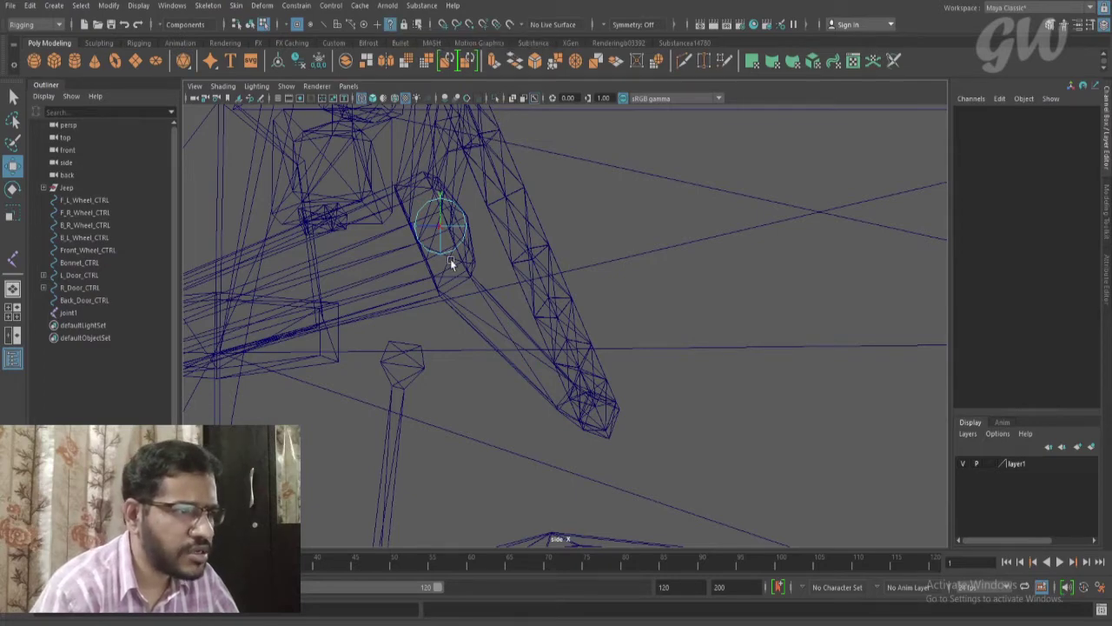
Rotate the joint's local rotation axis to match the steering column's tilt, and return to object selection mode
alt+right_drag(425, 208, 654, 244)
alt+middle_drag(514, 212, 655, 287)
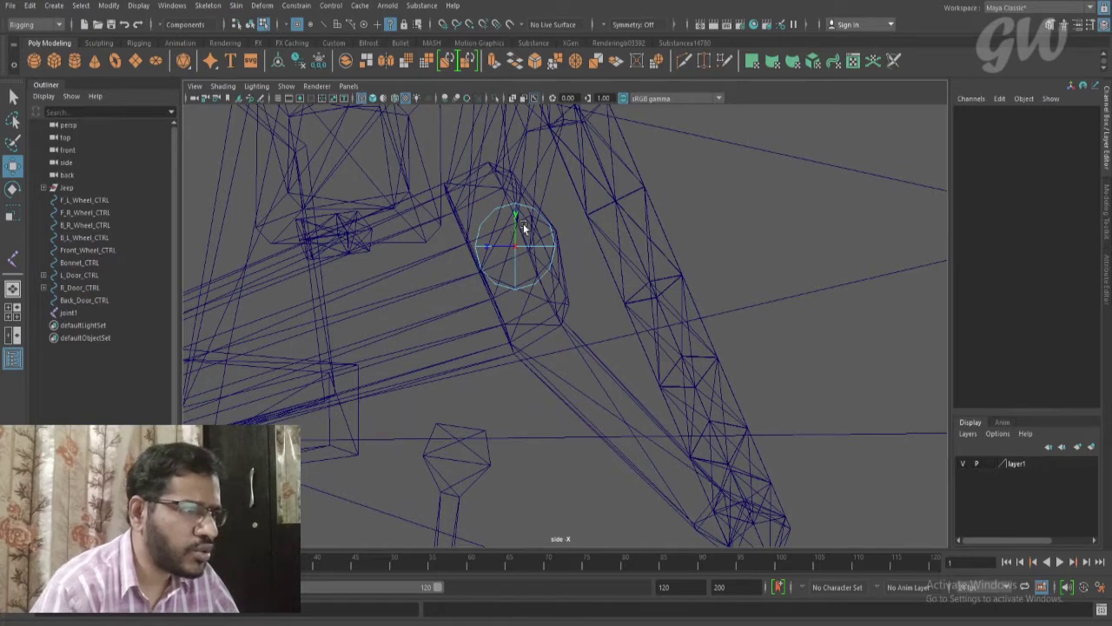
click(516, 243)
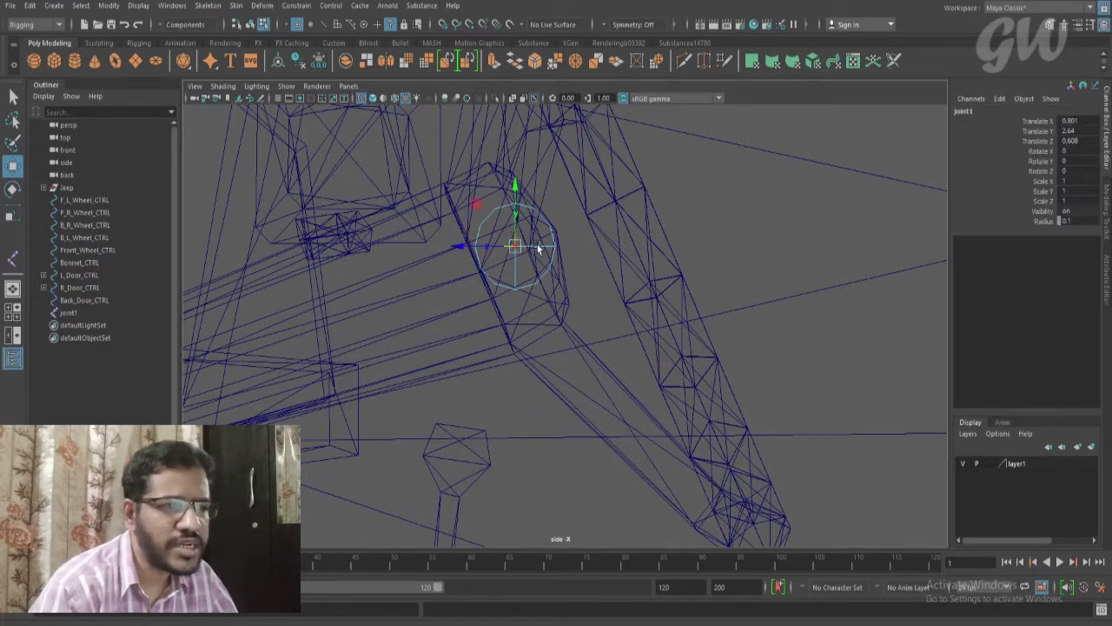
key(e)
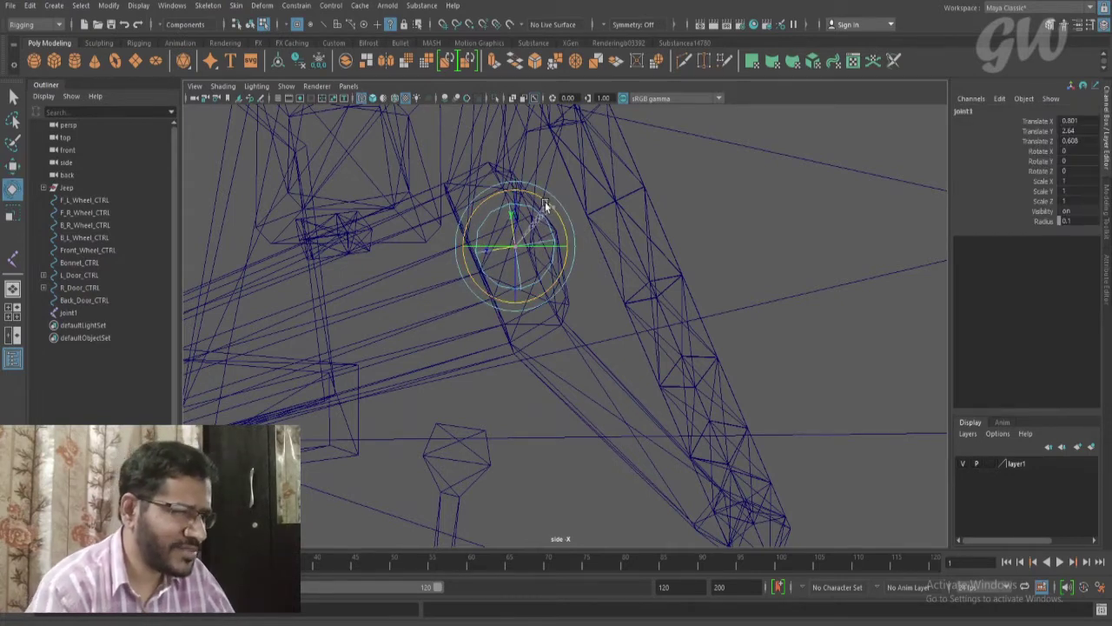
drag(545, 201, 576, 218)
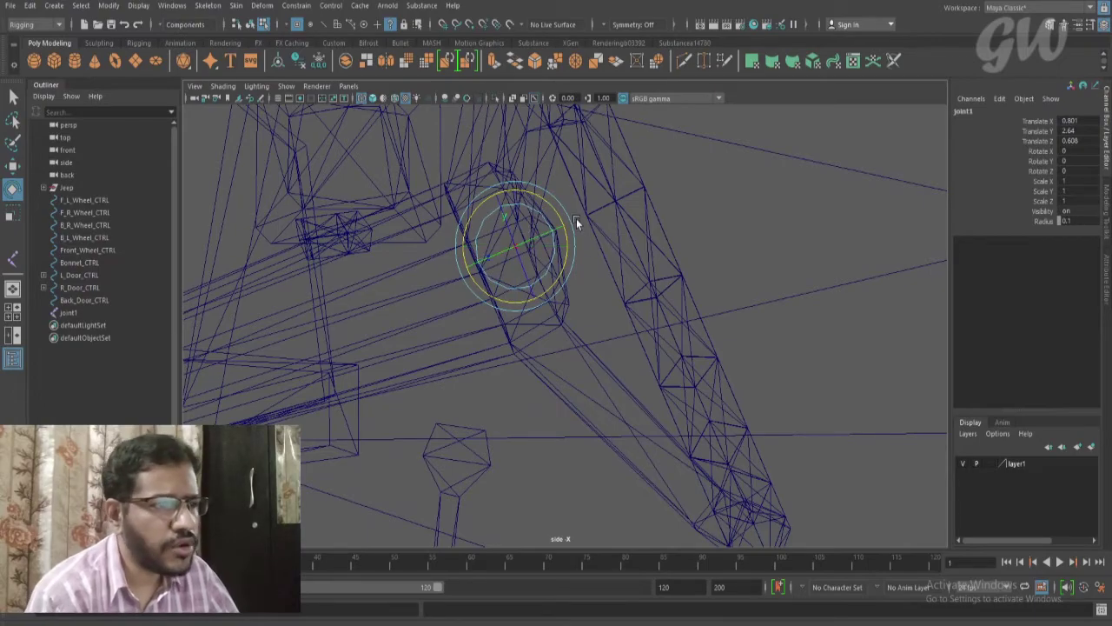
key(F8)
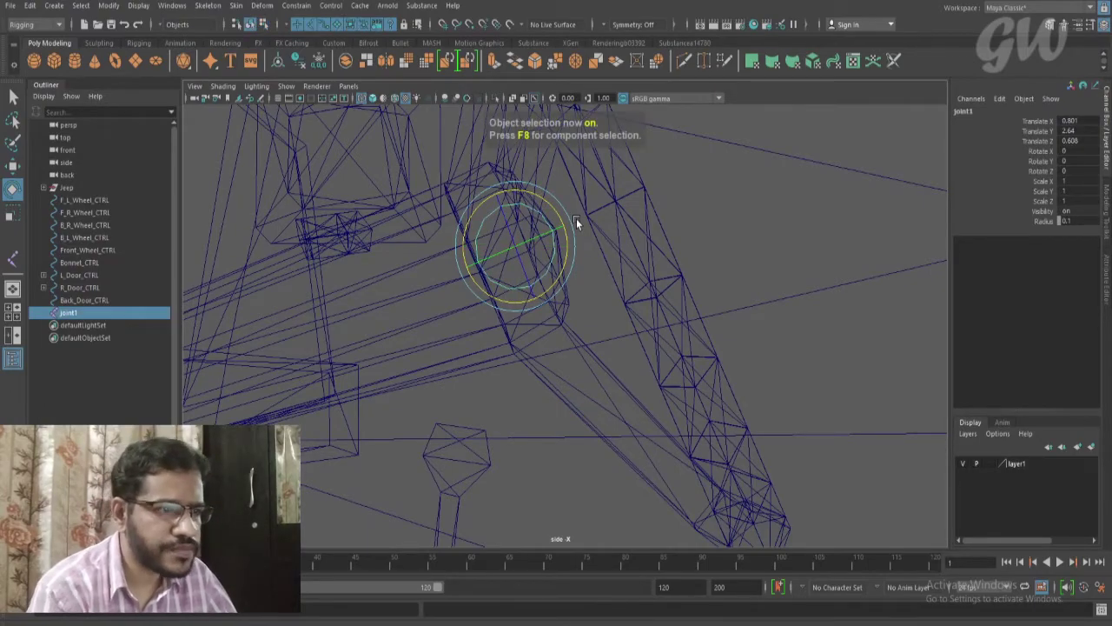
Bind the steering wheel mesh to its joint in the shaded perspective view, using the default Bind Skin settings
key(space)
drag(576, 218, 705, 228)
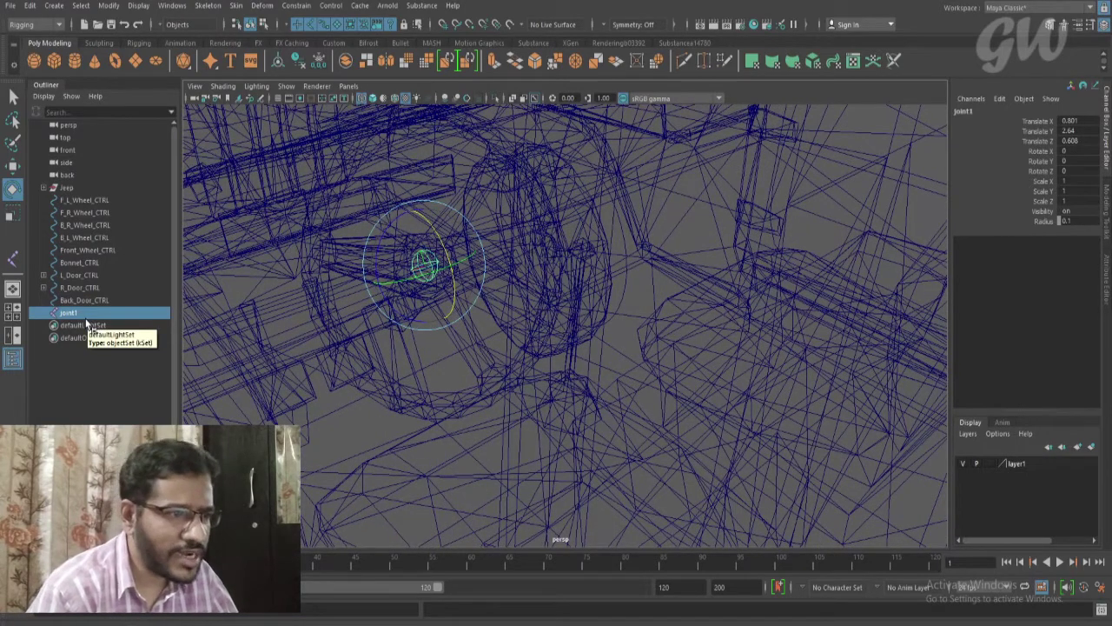
key(5)
alt+drag(365, 274, 504, 324)
alt+drag(310, 342, 399, 327)
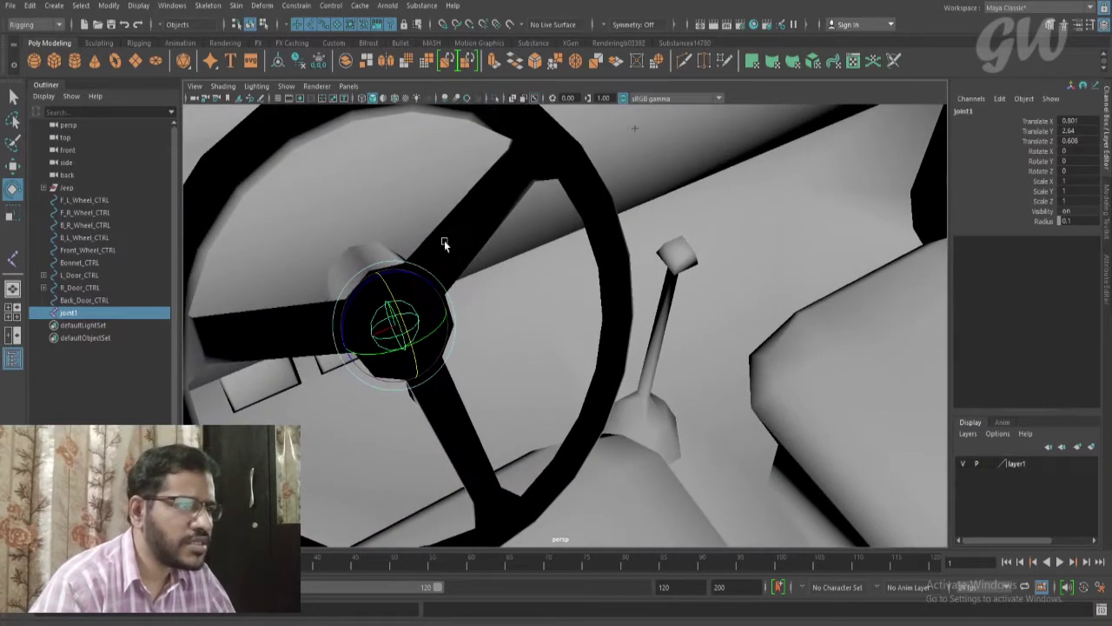
click(472, 224)
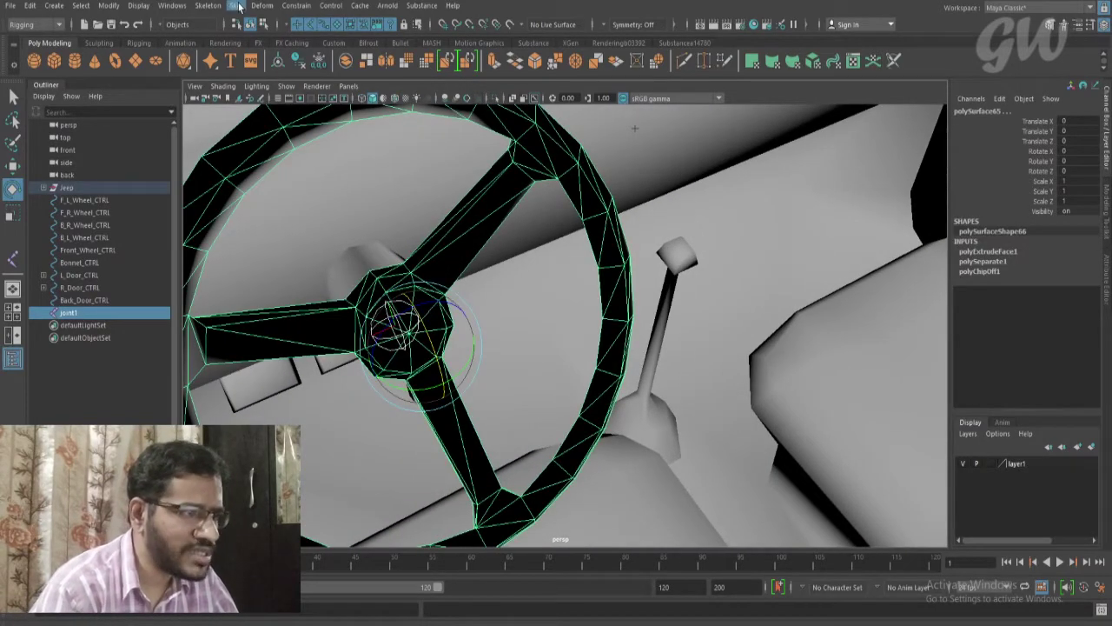
click(239, 5)
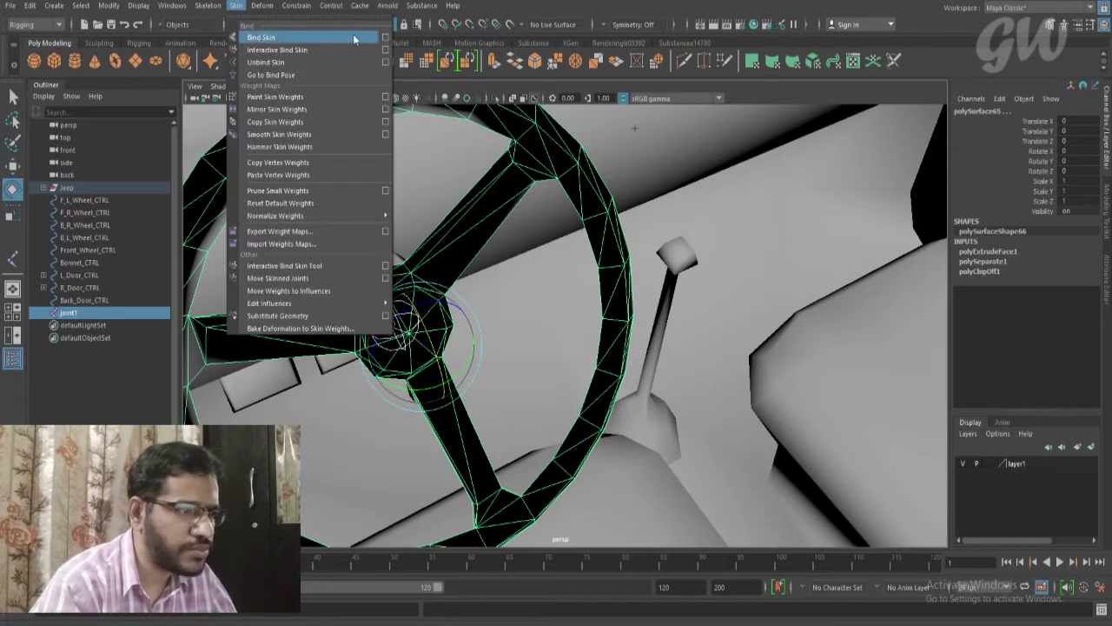
click(385, 37)
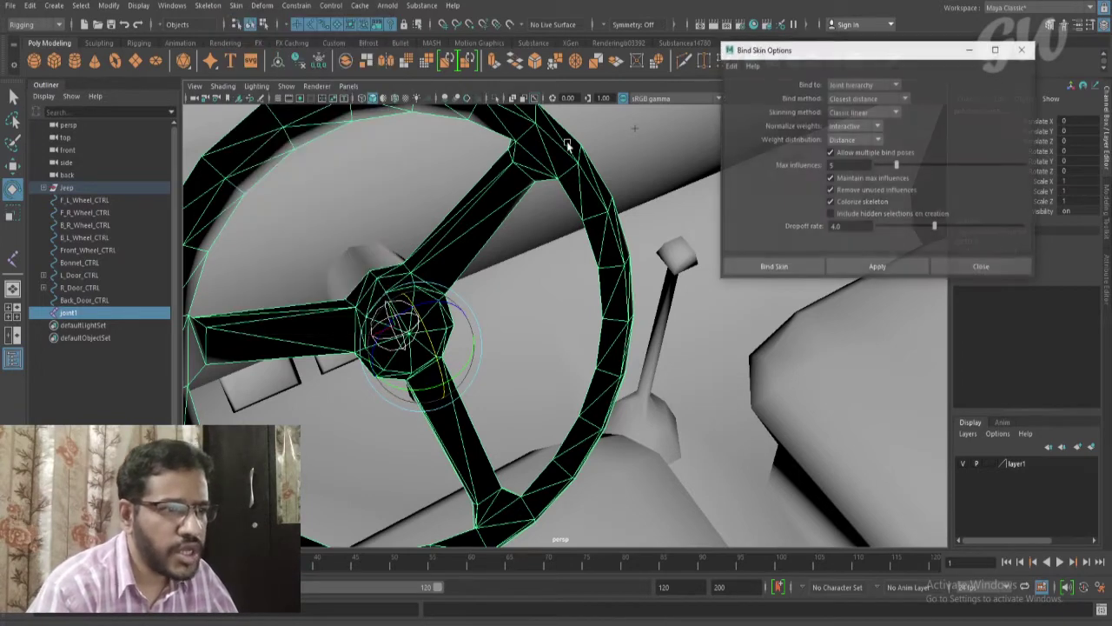
click(730, 66)
click(752, 91)
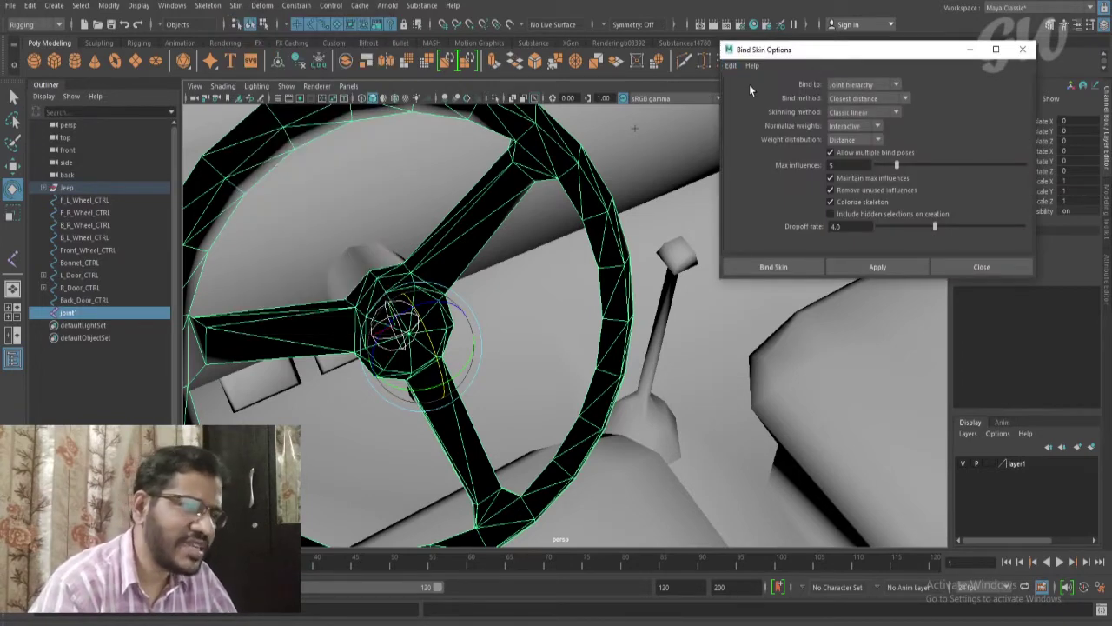
click(773, 267)
Test the steering wheel by rotating its joint about 15.4 degrees around Z, and undo the rotation
alt+drag(600, 300, 578, 280)
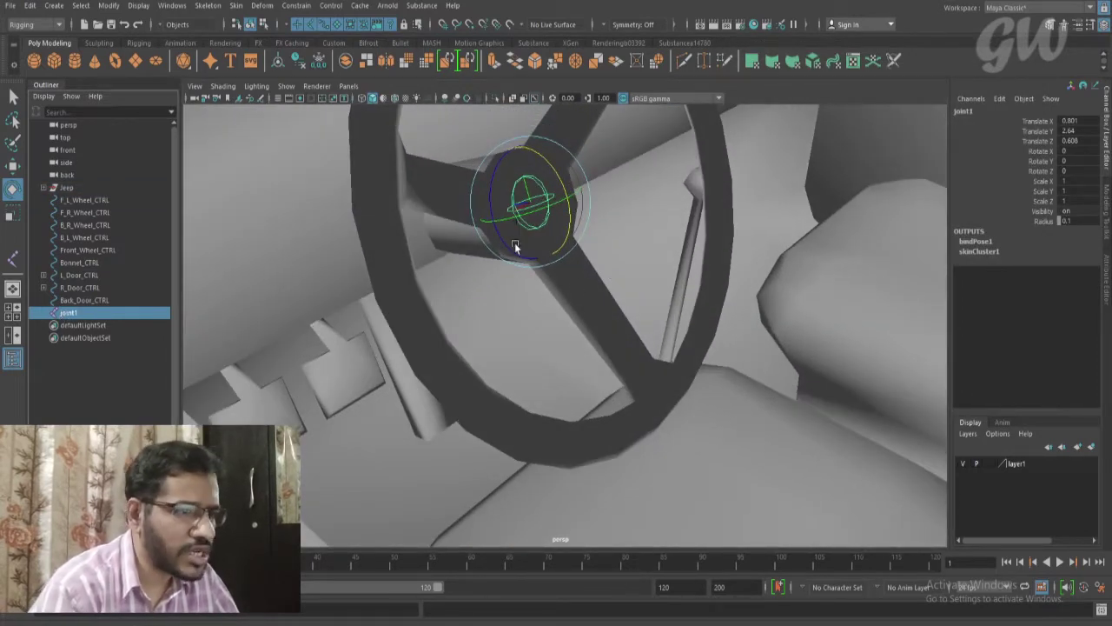
alt+drag(515, 246, 558, 252)
alt+middle_drag(557, 252, 528, 311)
mouse_move(463, 227)
mouse_down()
mouse_move(462, 242)
mouse_move(469, 216)
mouse_move(469, 247)
mouse_move(469, 217)
mouse_up()
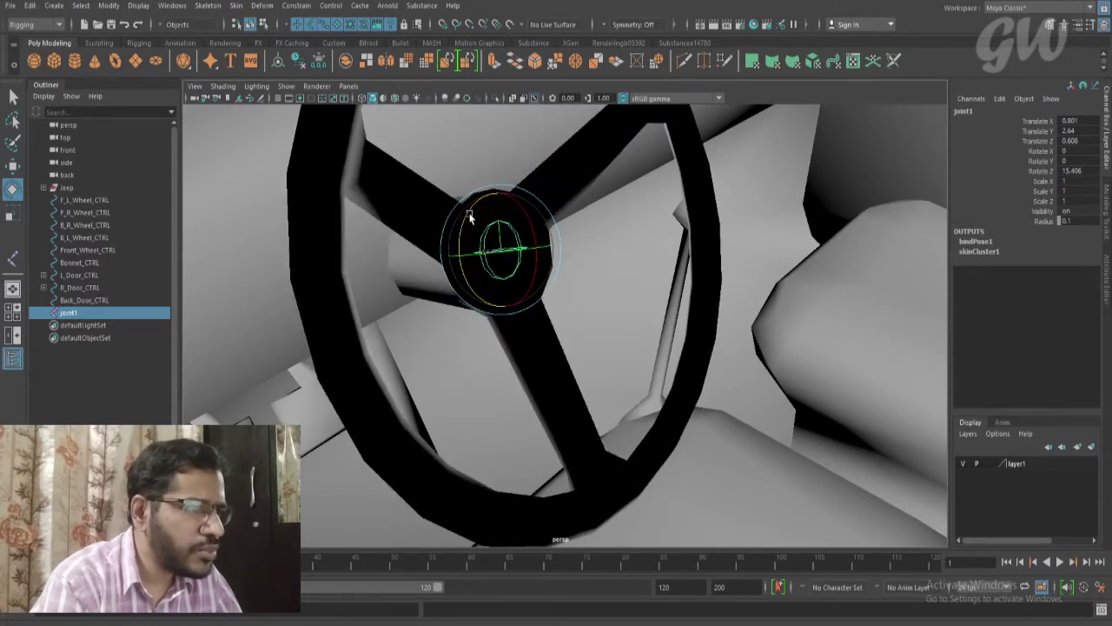
key(ctrl+z)
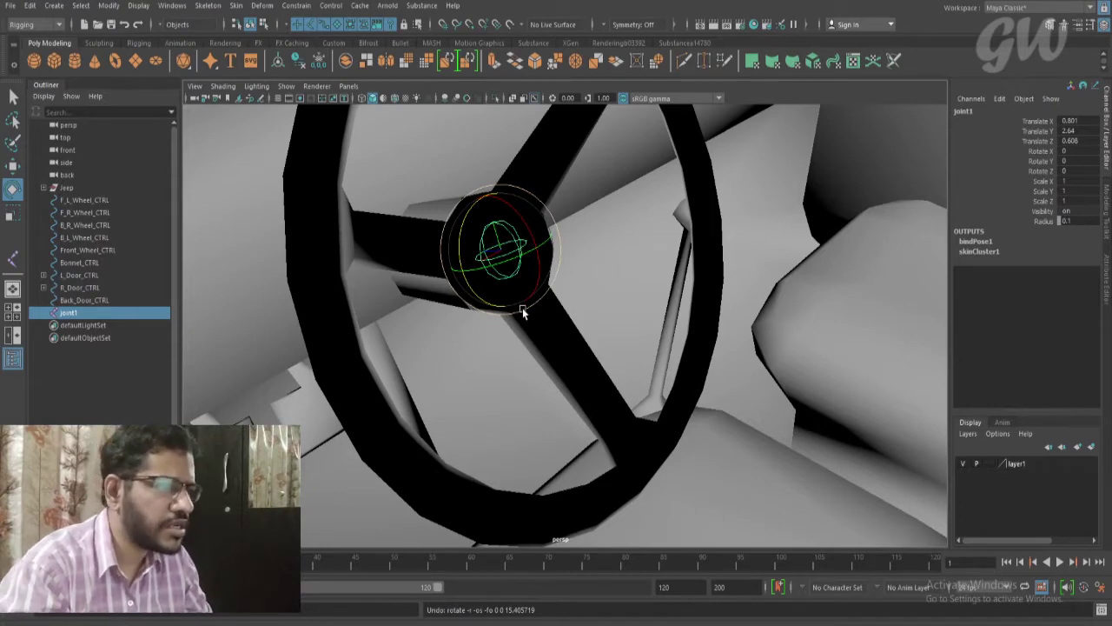
Create a NURBS circle as the basis for the steering wheel's control curve
scroll(557, 291, down, 5)
alt+drag(431, 269, 518, 288)
scroll(518, 288, down, 3)
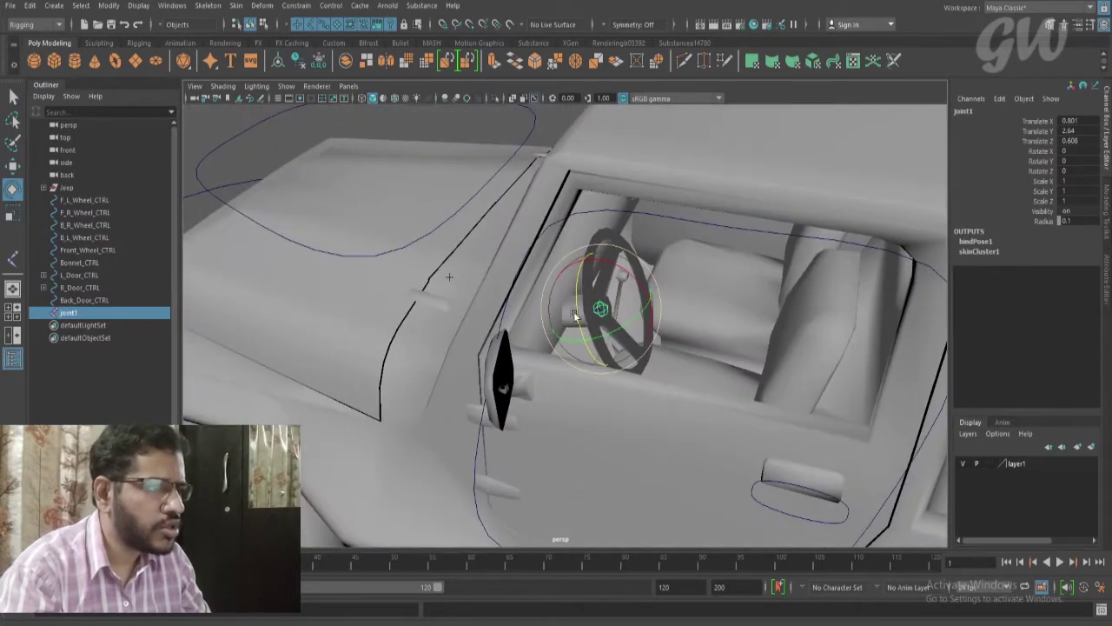
click(53, 6)
mouse_move(87, 37)
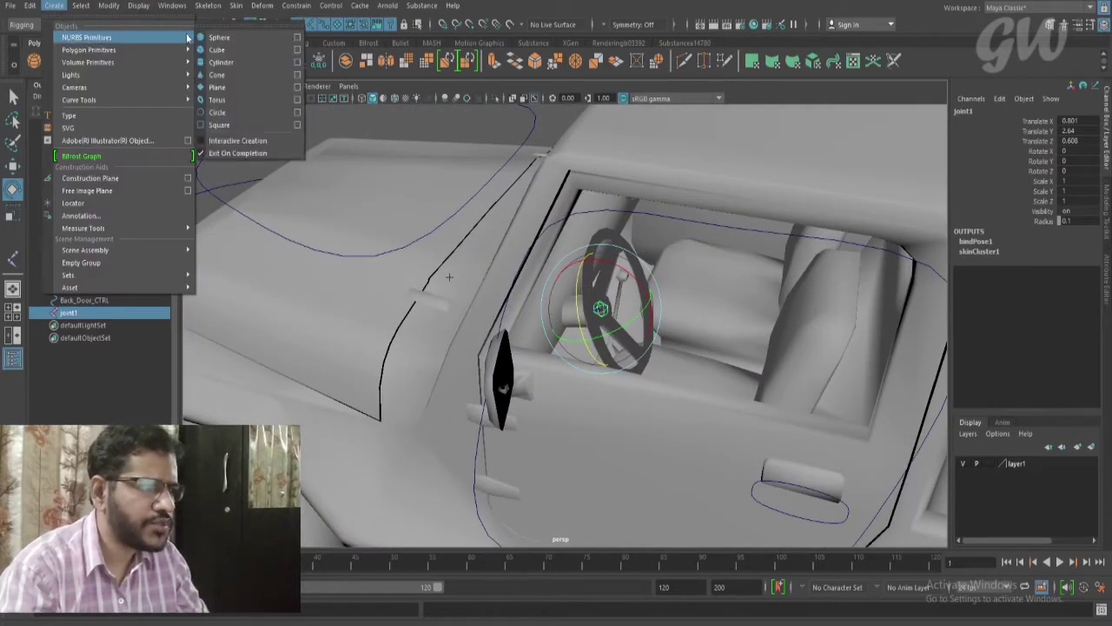
click(219, 112)
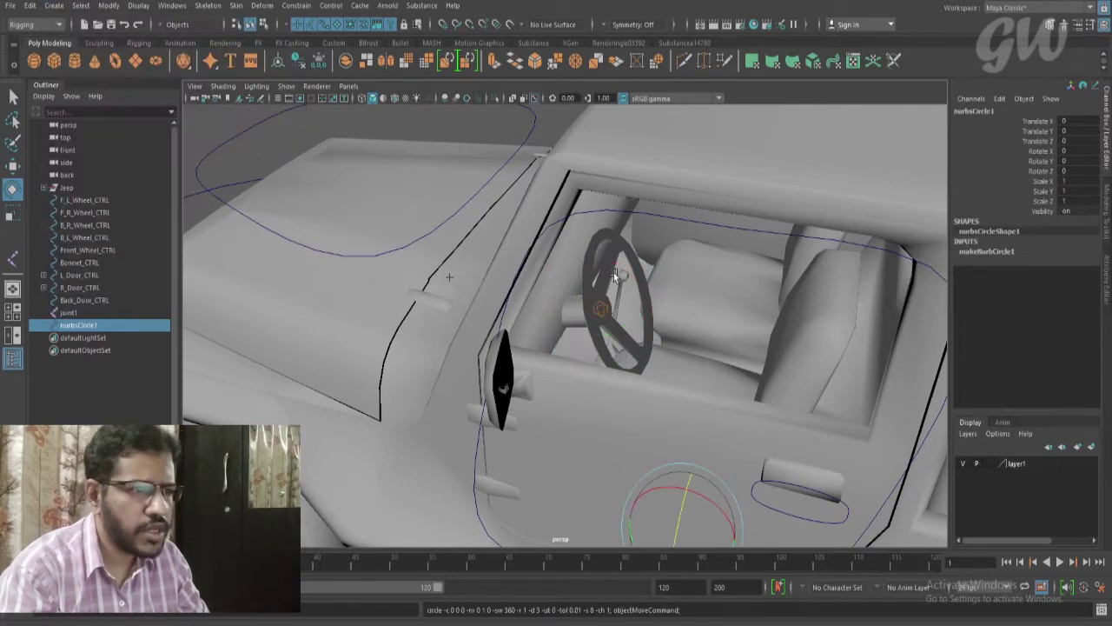
Hide all object types in the perspective viewport
scroll(614, 274, down, 4)
alt+drag(614, 274, 588, 265)
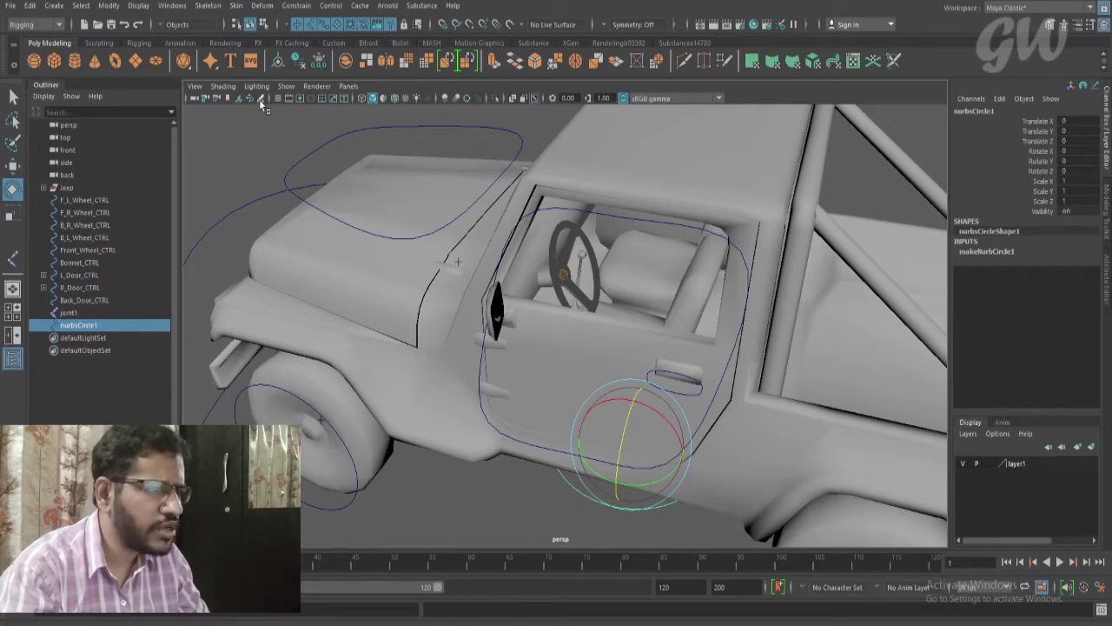
click(286, 86)
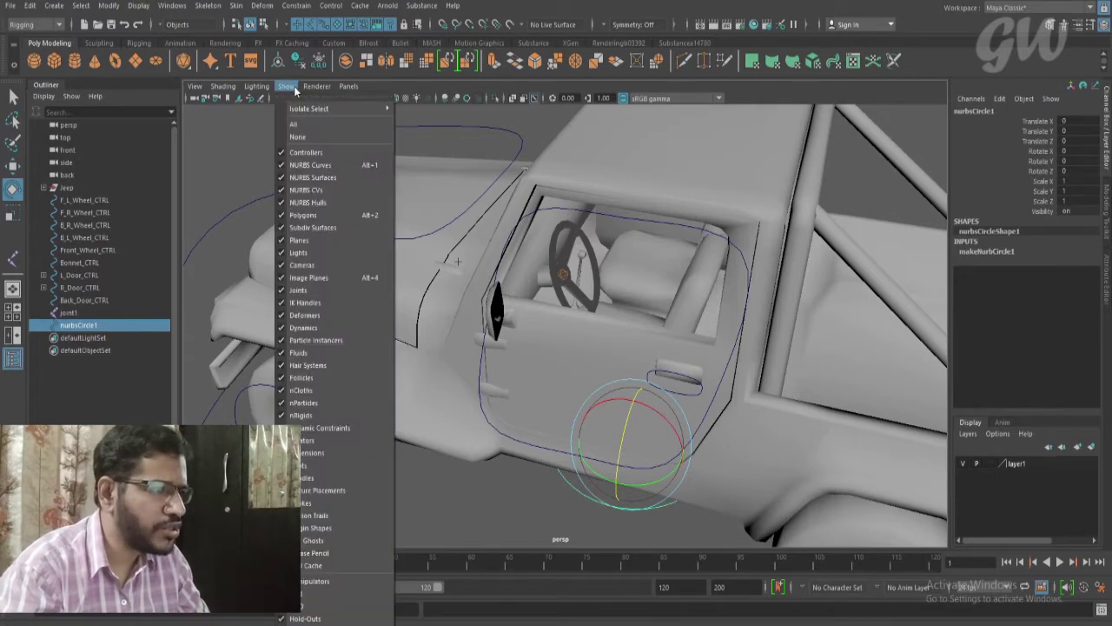
click(298, 138)
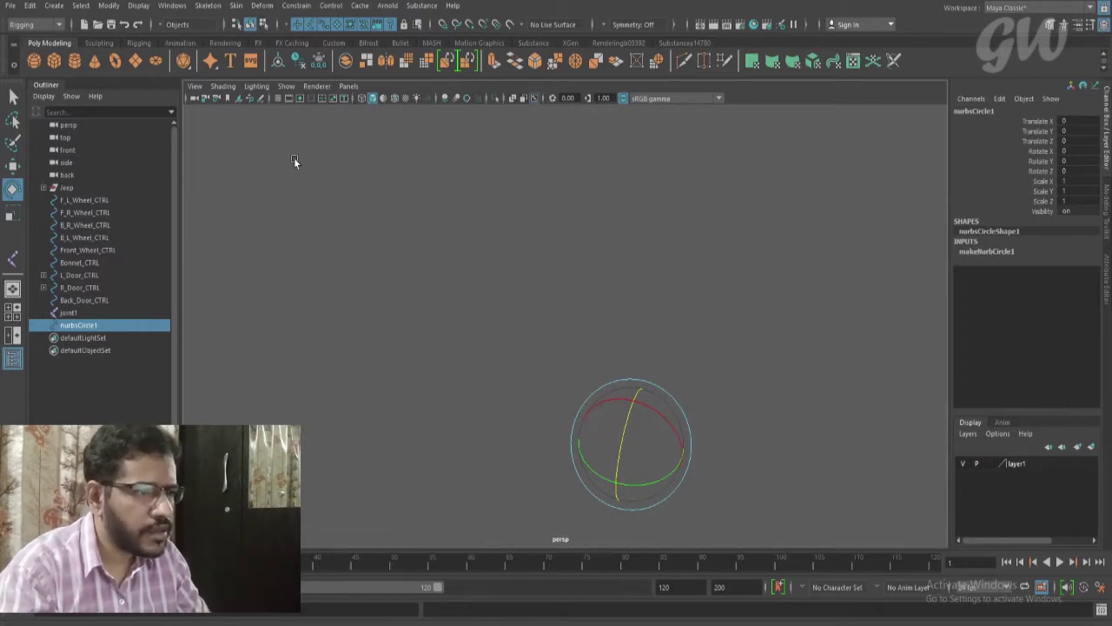
Show only NURBS curves and joints in the perspective viewport
click(286, 86)
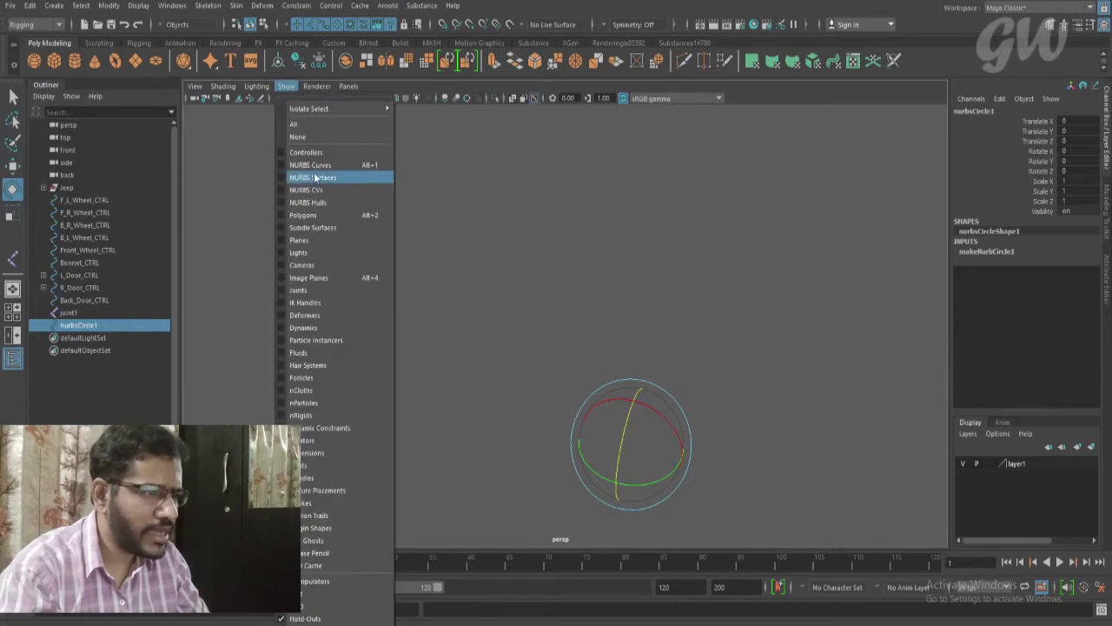
click(317, 165)
click(286, 86)
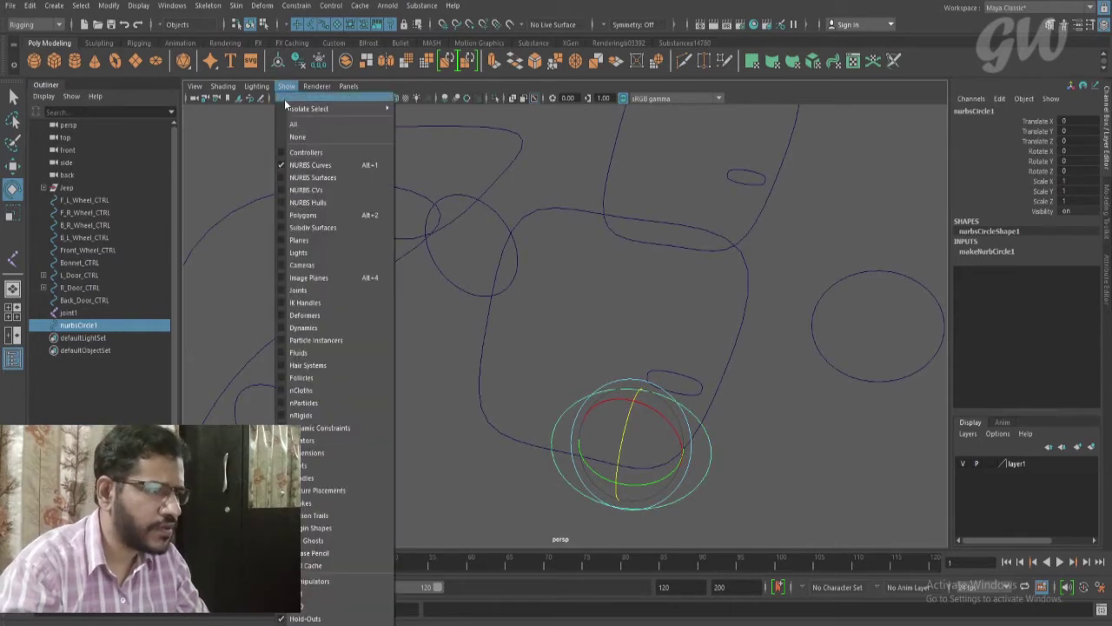
click(313, 291)
Move the new NURBS circle onto the steering wheel joint, snapping it to the joint's position
alt+drag(313, 290, 582, 400)
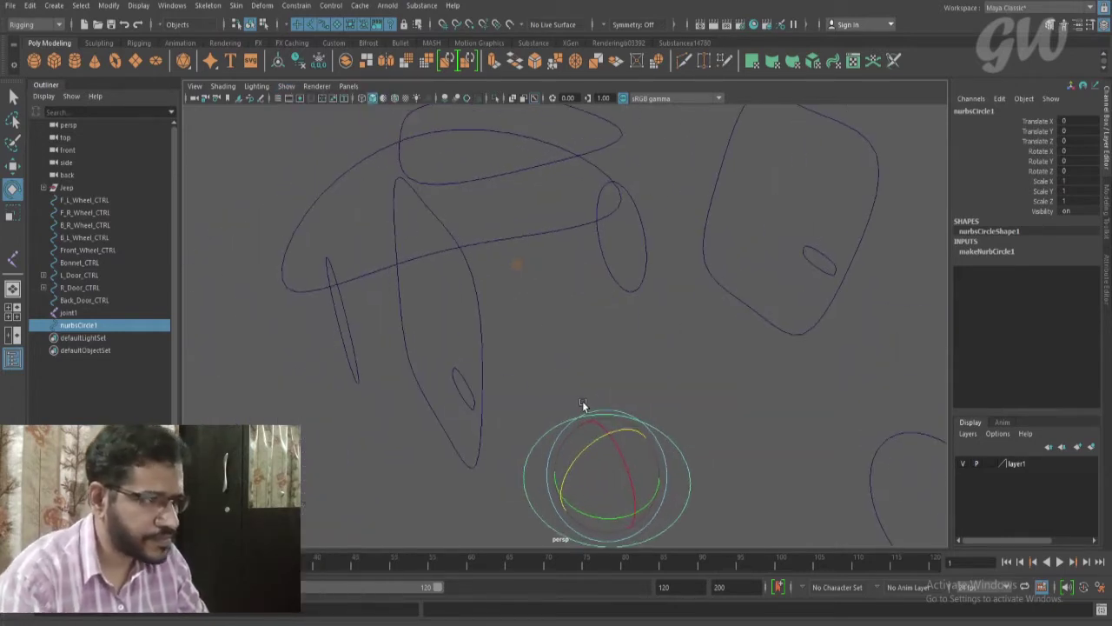
key(w)
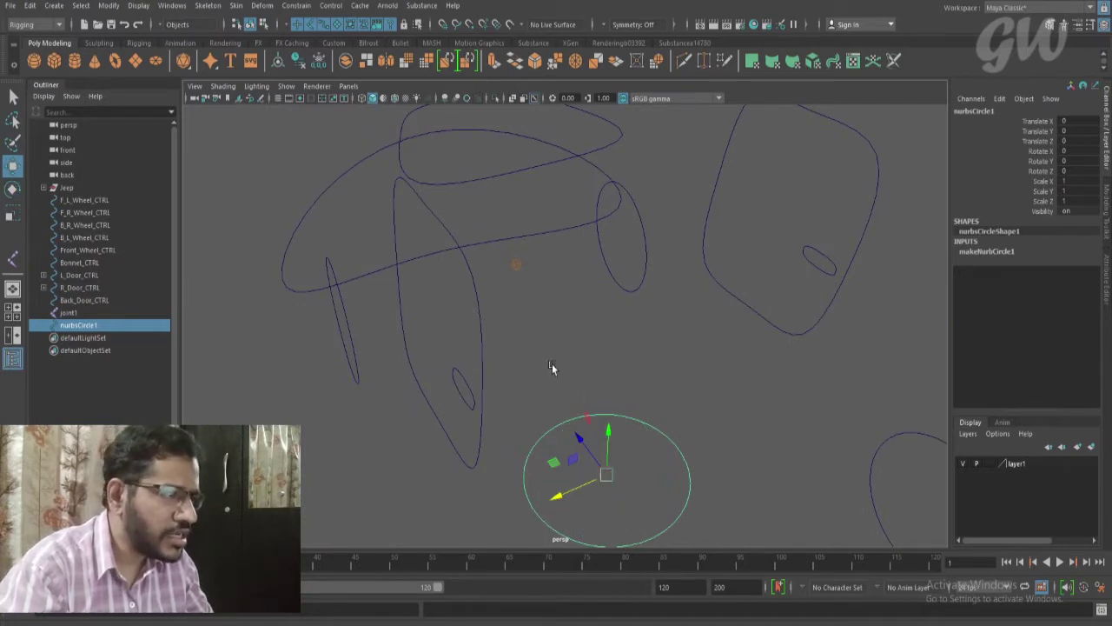
key(v)
key(d)
middle_click(516, 265)
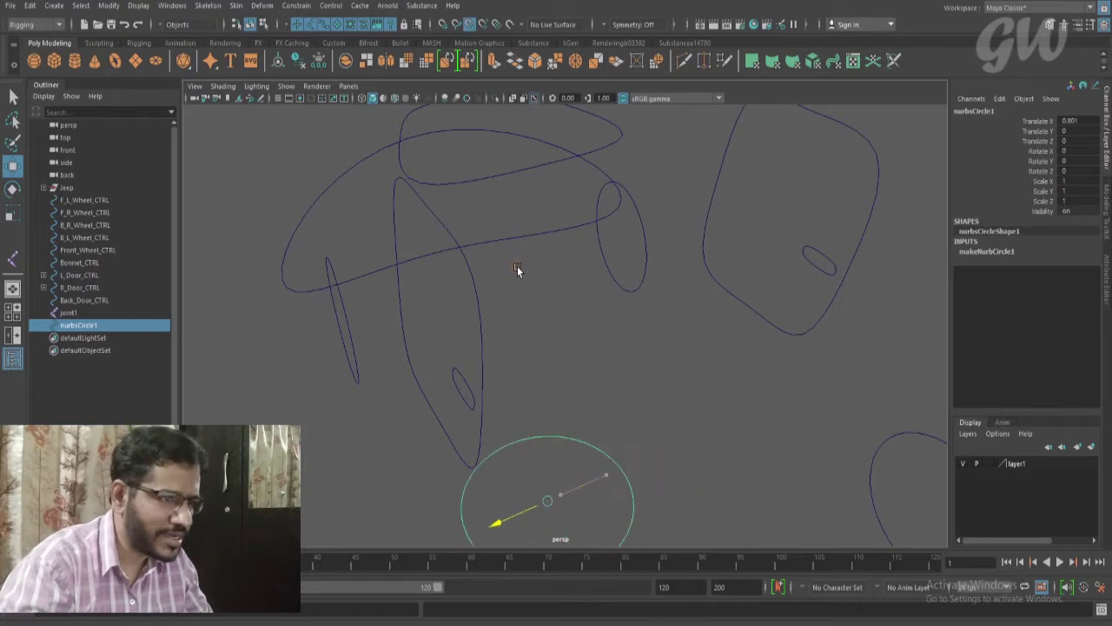
click(548, 501)
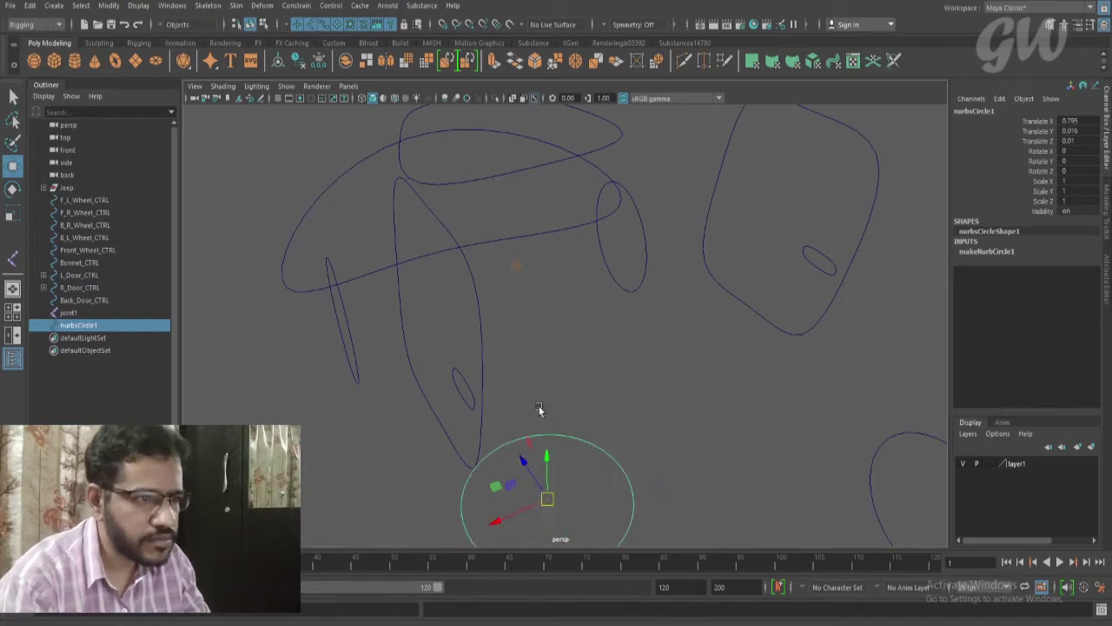
middle_click(516, 267)
Set the circle's Rotate X to -90 so it stands upright, and show all object types in the viewport
alt+drag(593, 337, 643, 313)
key(e)
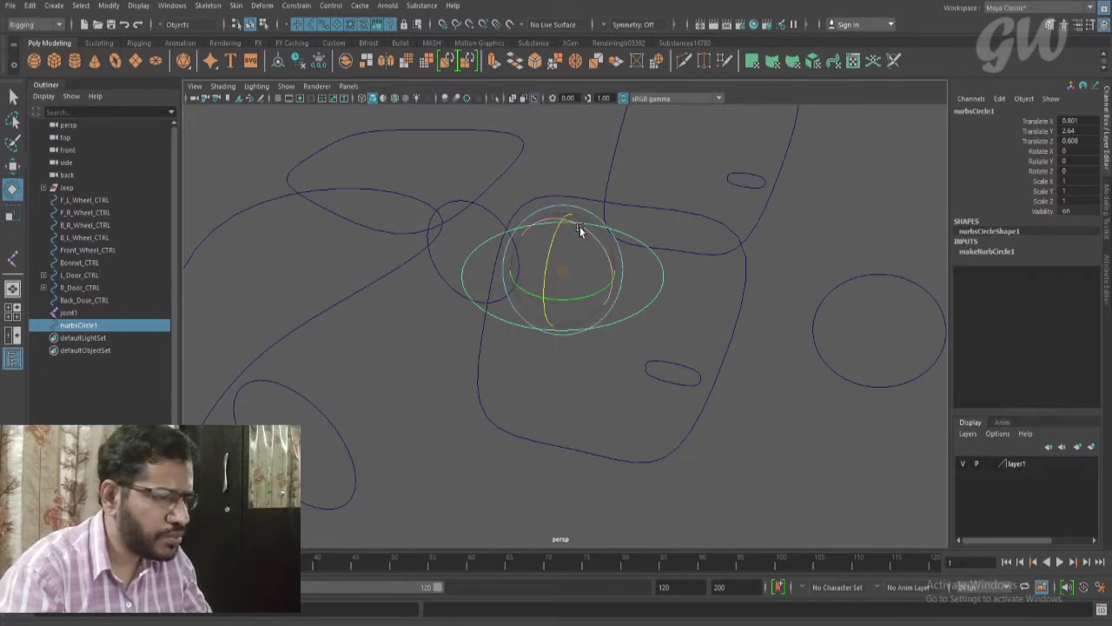
drag(581, 231, 619, 270)
double_click(1091, 151)
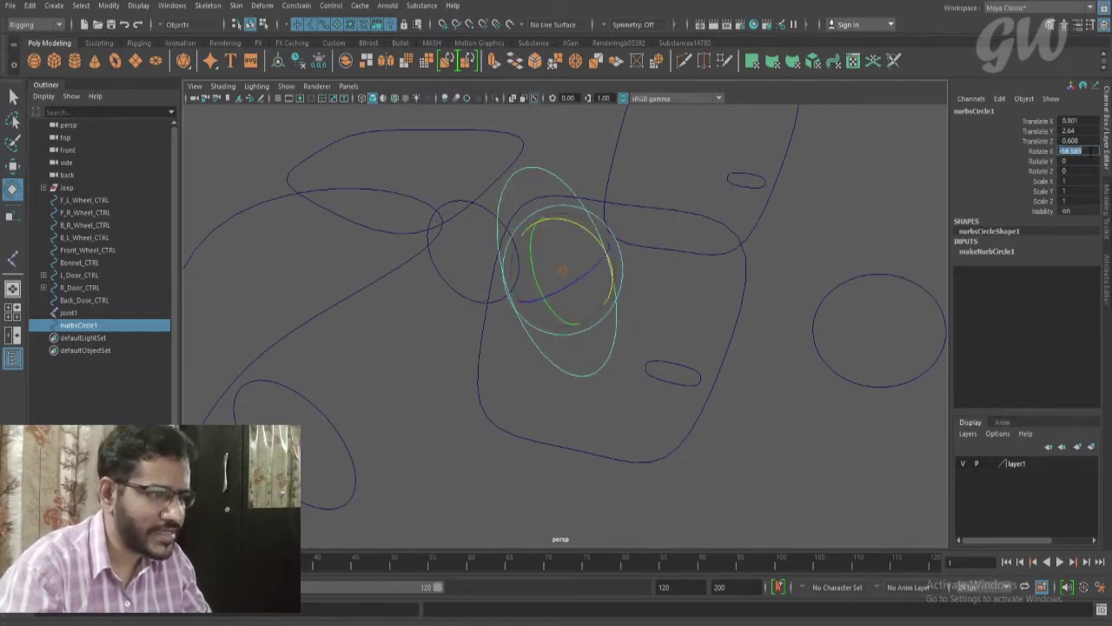
text(-90)
key(Return)
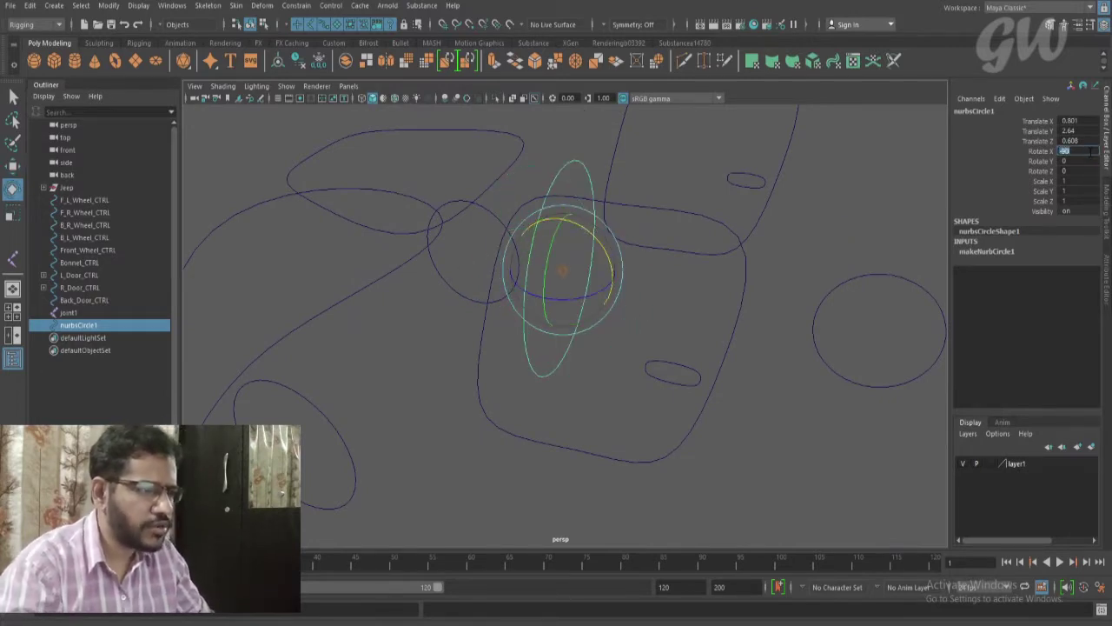
click(286, 87)
click(308, 123)
Scale the circle uniformly to about 0.383 and place it just in front of the steering wheel, at about Y 2.85 and Z 0.16
alt+drag(556, 261, 457, 267)
key(r)
alt+drag(596, 284, 645, 269)
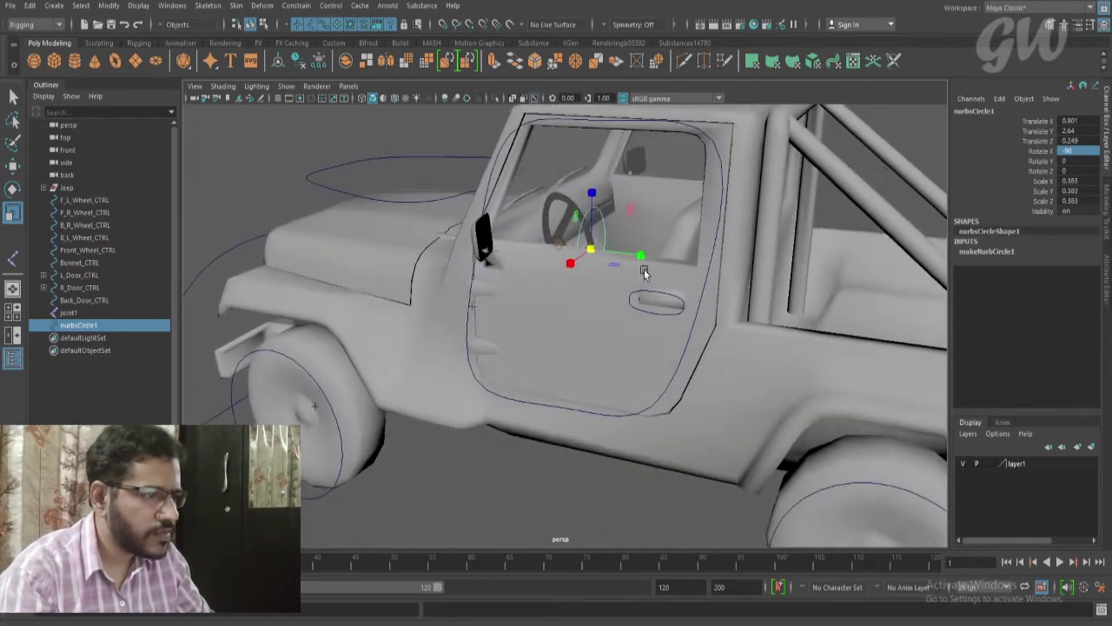
key(w)
drag(594, 206, 630, 271)
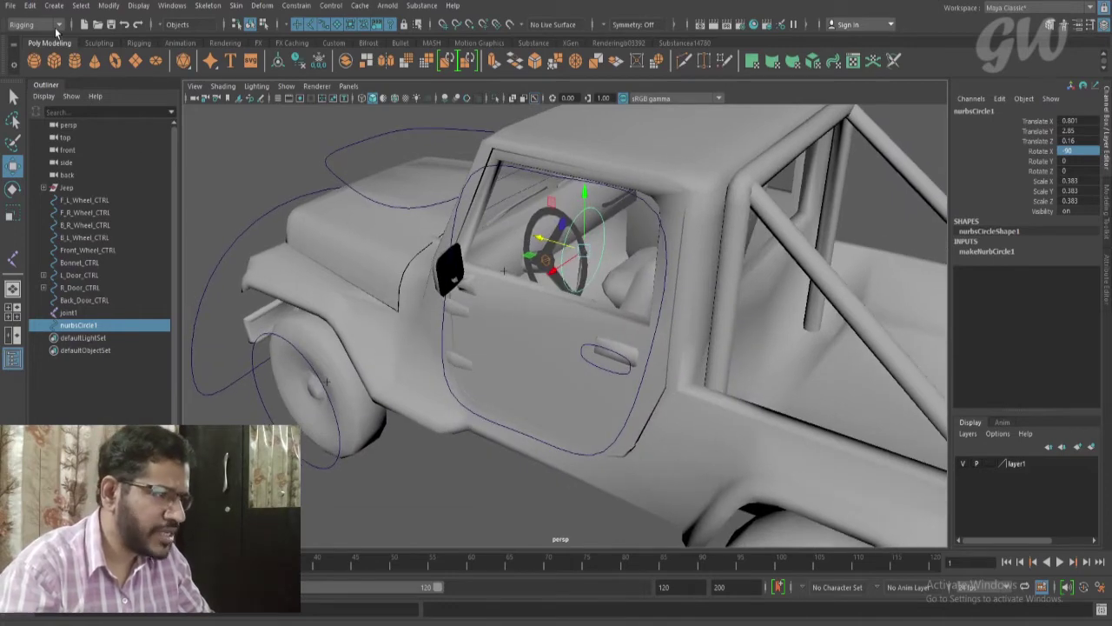
Delete the construction history of the steering wheel's control circle
click(30, 5)
mouse_move(80, 174)
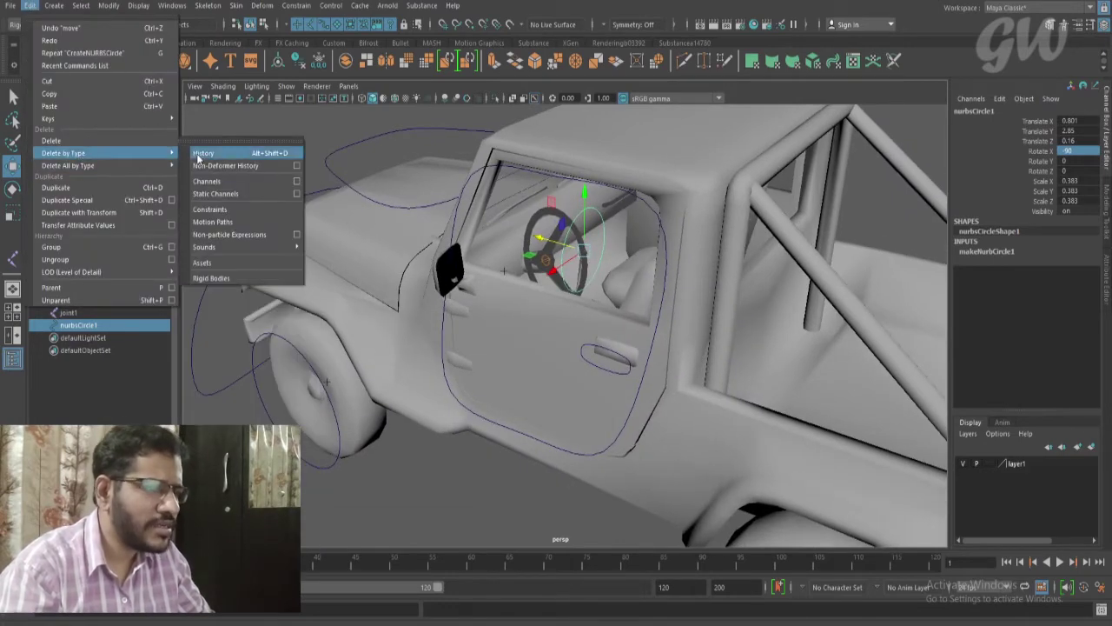
click(193, 146)
Freeze the control circle's transformations and center its pivot
click(109, 5)
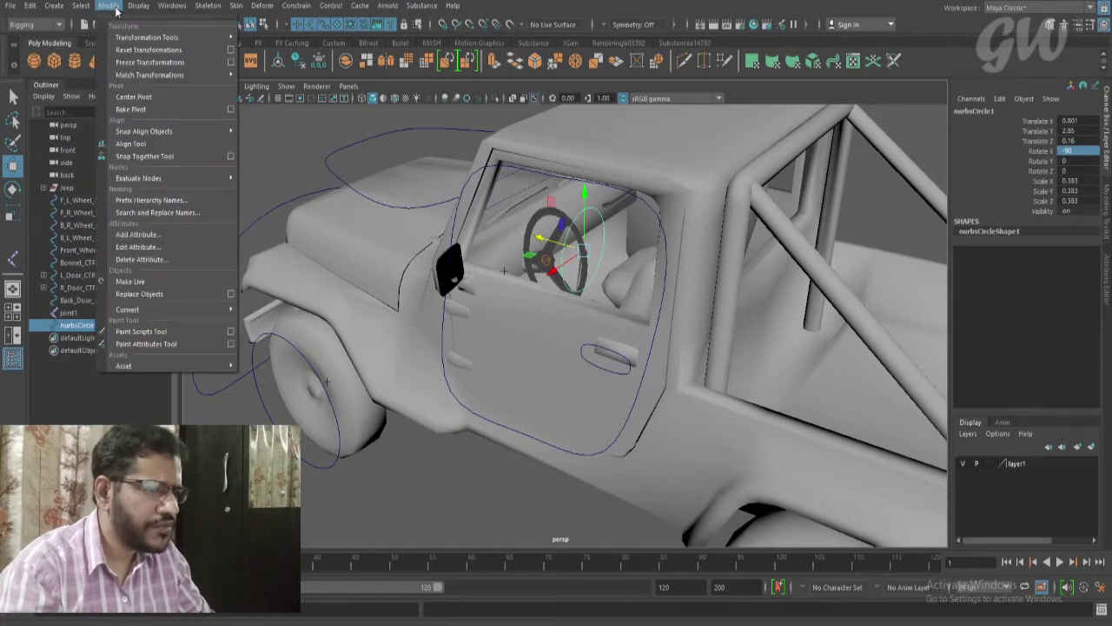
click(161, 68)
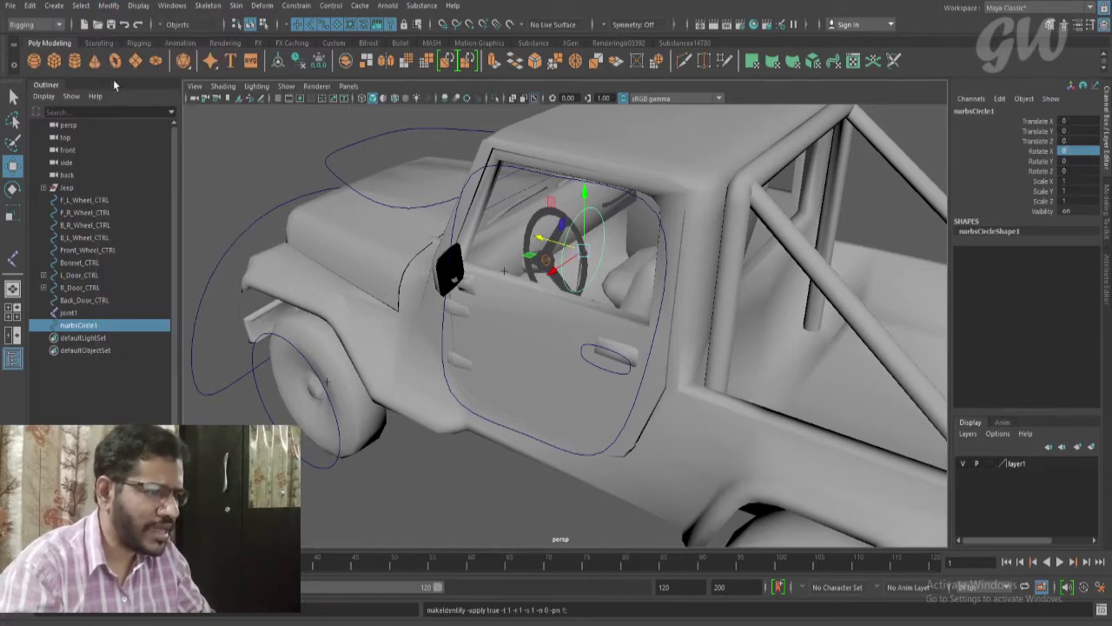
click(108, 5)
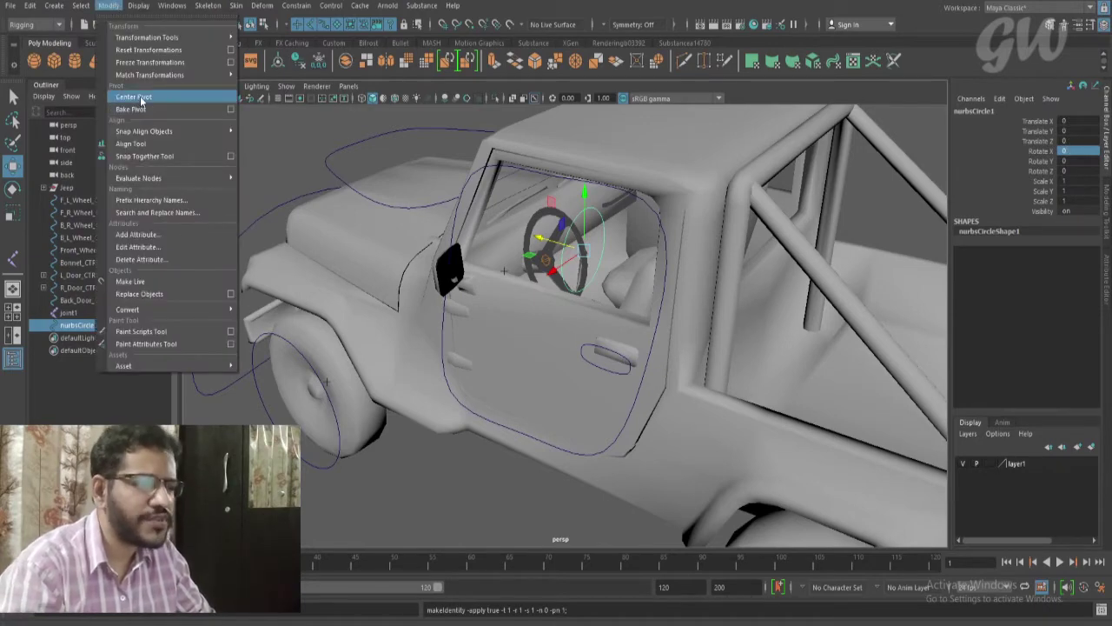
click(140, 99)
Rename the control circle as SteringController
click(999, 111)
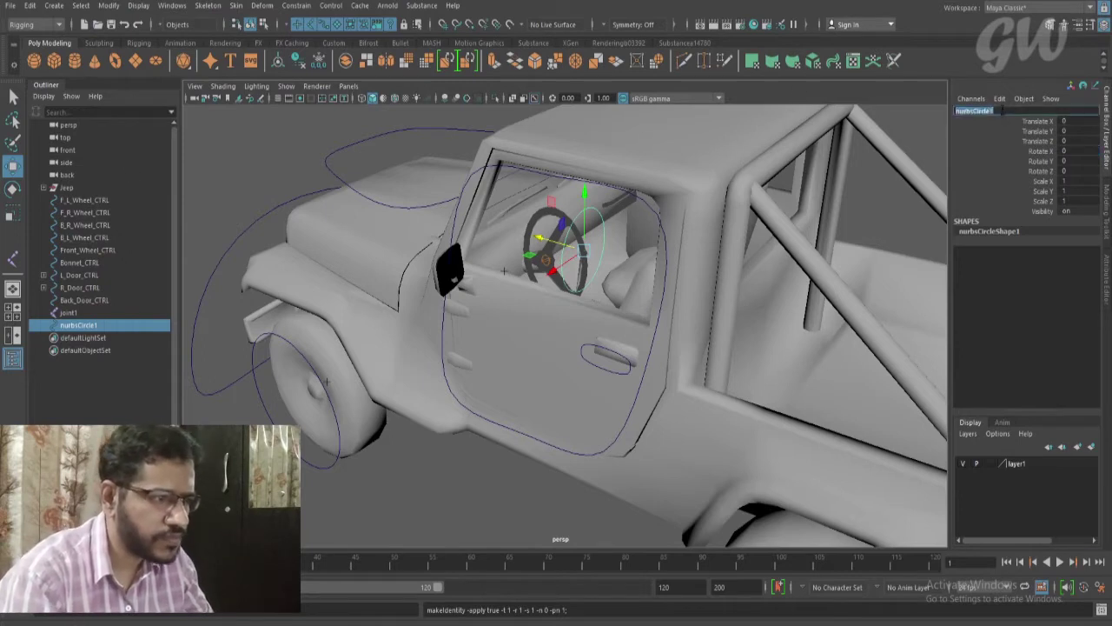
text(Sterinal)
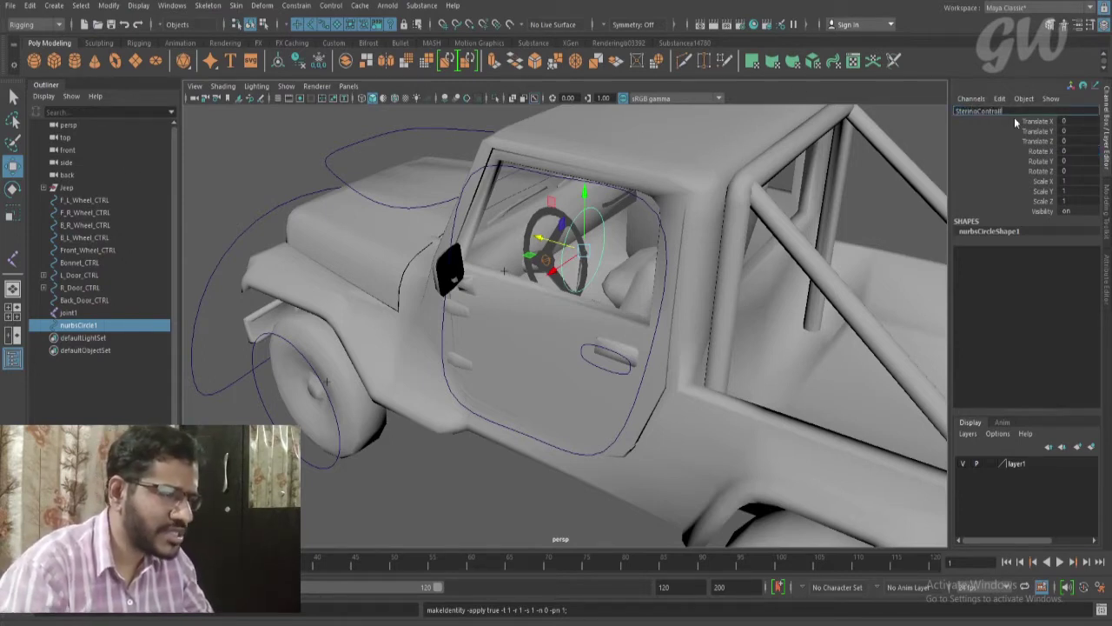
text(ontroller)
key(Return)
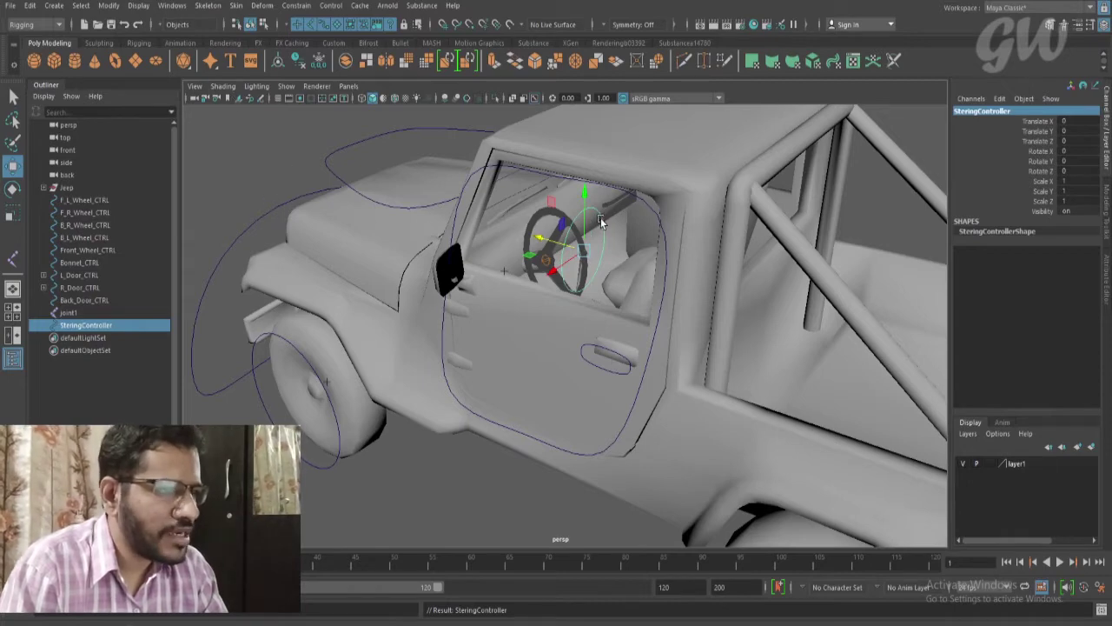
Load SteringController as the output object and joint1 as the input object in the Connection Editor
click(172, 5)
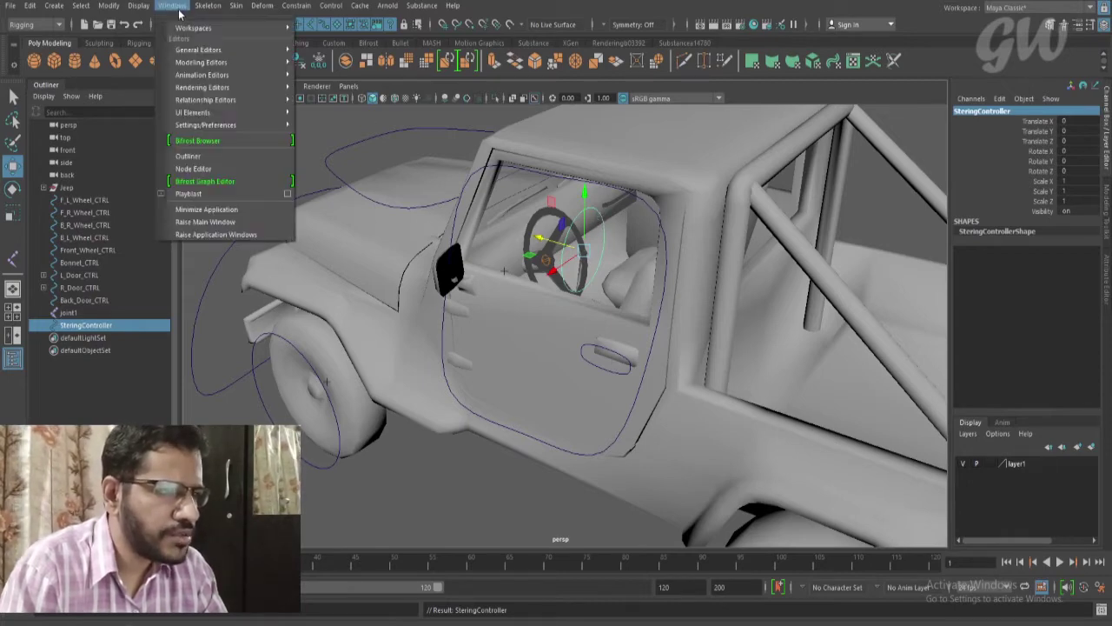
mouse_move(226, 50)
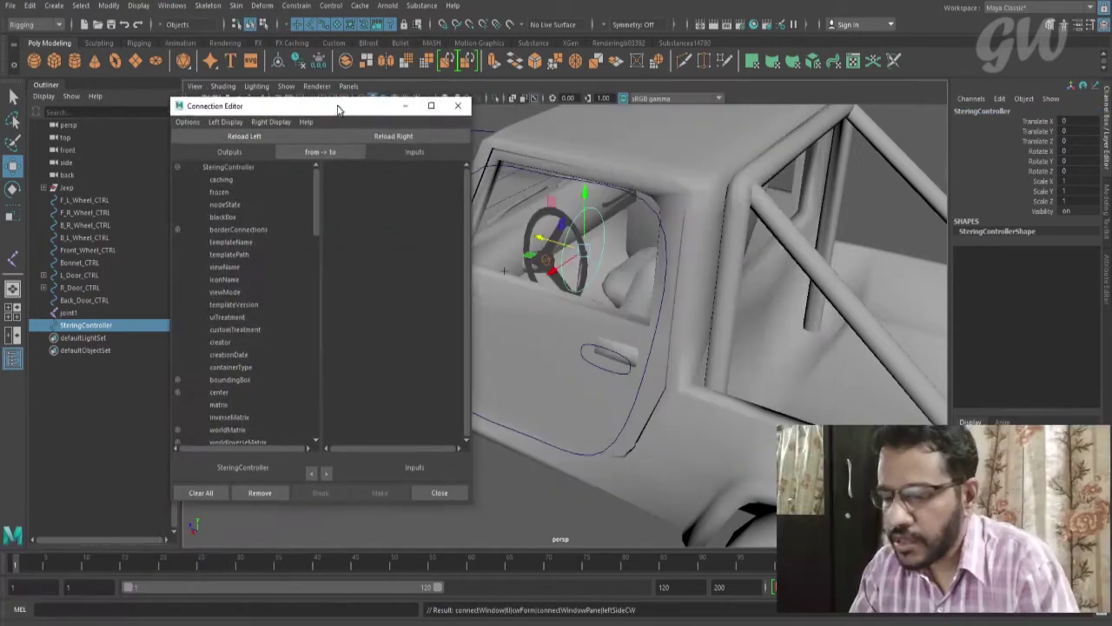
drag(342, 111, 298, 129)
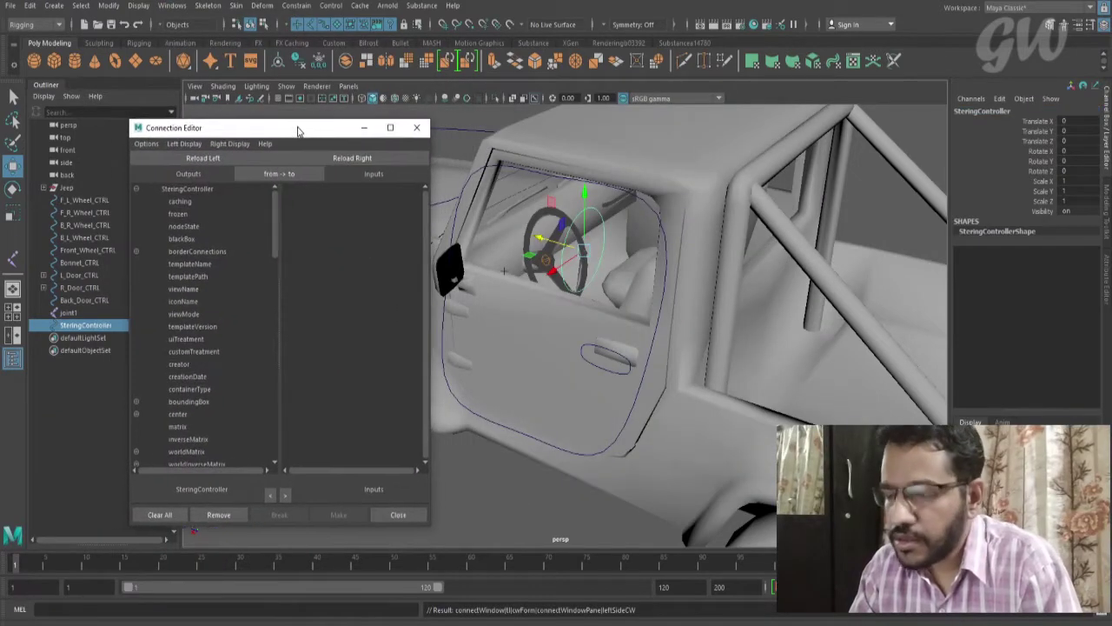
click(84, 328)
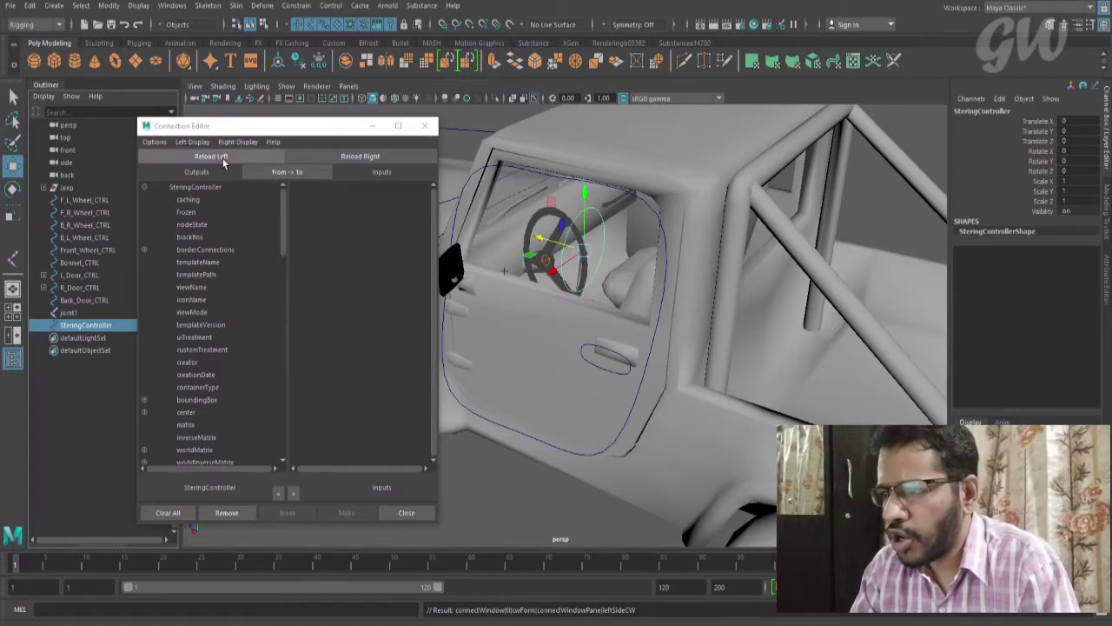
click(222, 159)
click(70, 313)
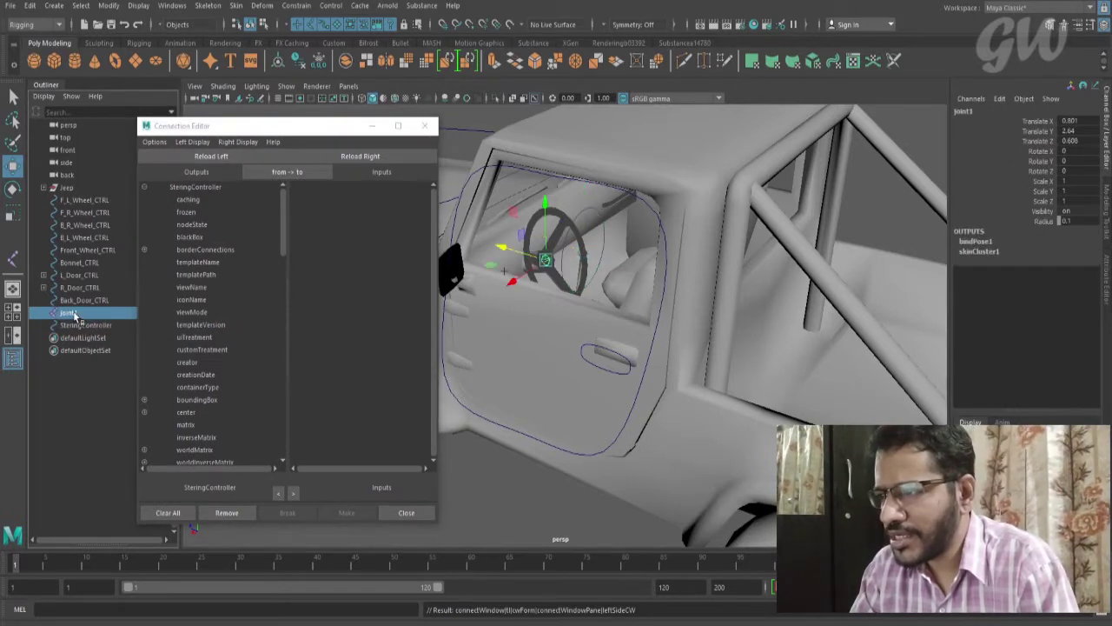
click(374, 157)
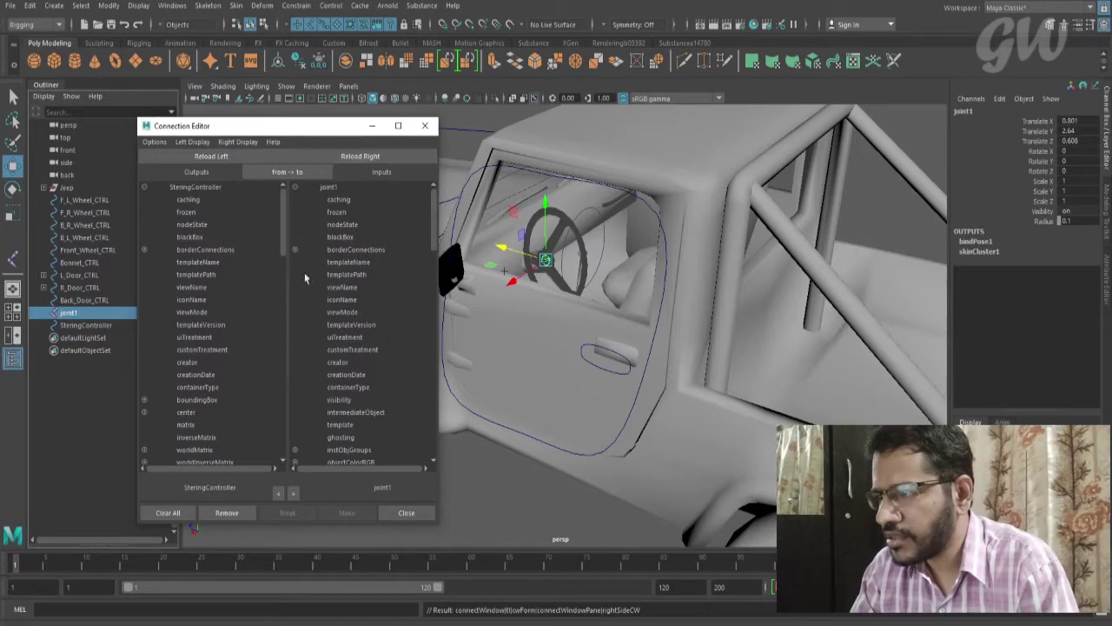
Connect SteringController's rotateZ to joint1's rotateZ, and minimize the Connection Editor
click(596, 217)
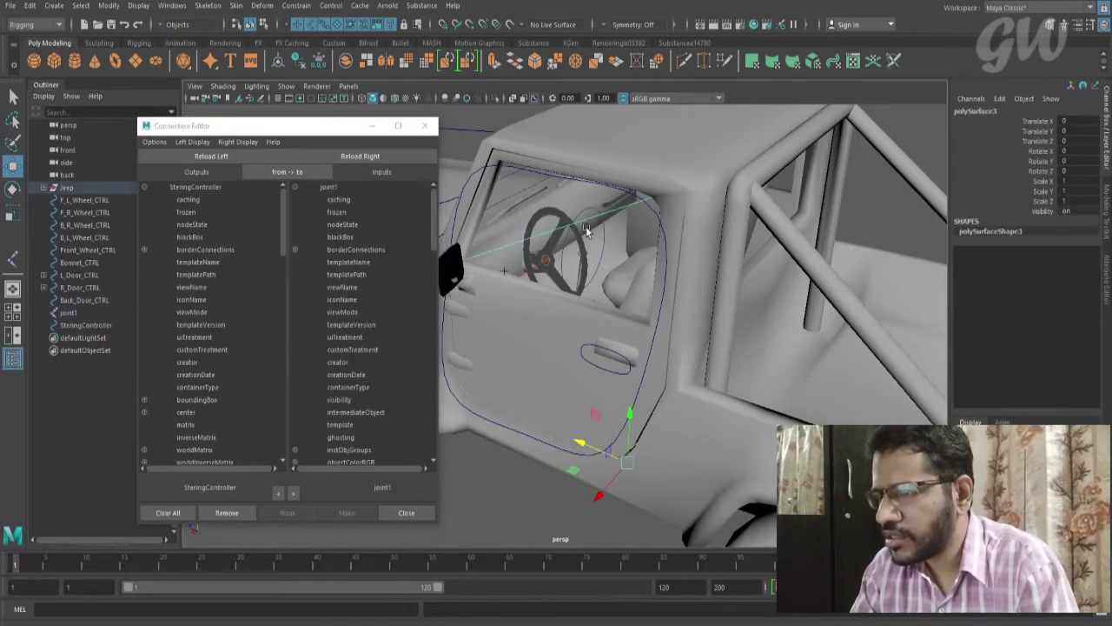
click(84, 324)
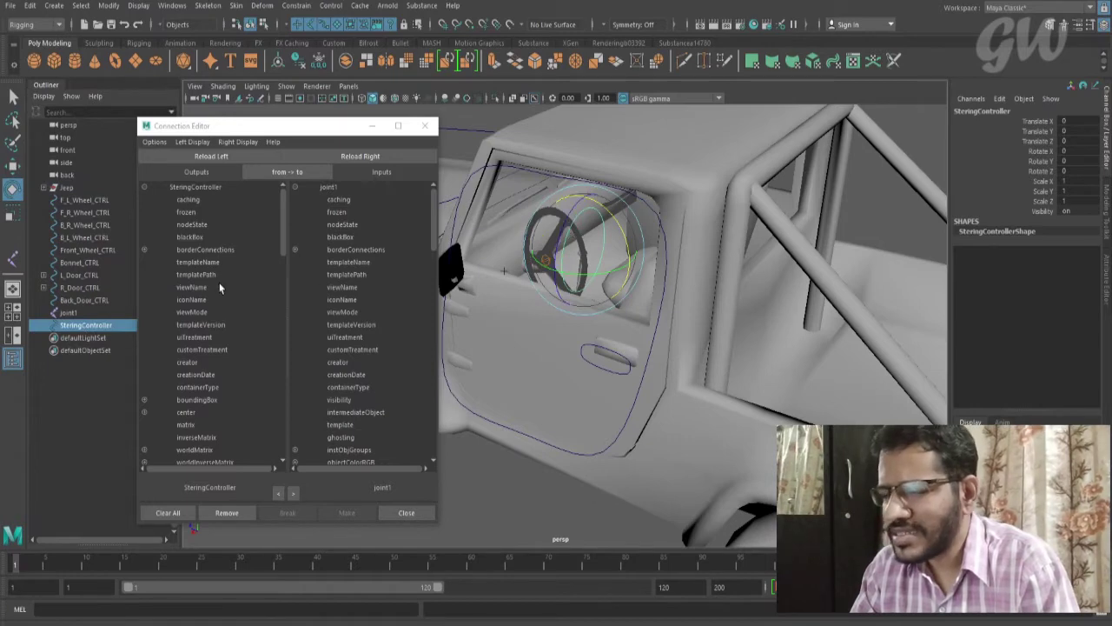
scroll(190, 275, down, 5)
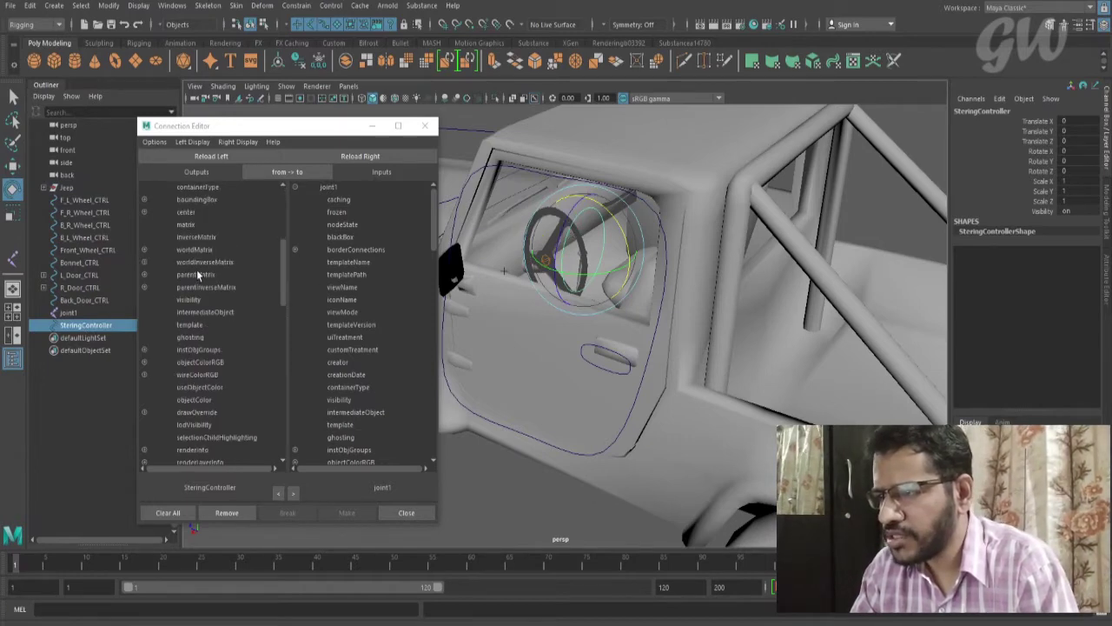
scroll(198, 275, down, 7)
click(144, 349)
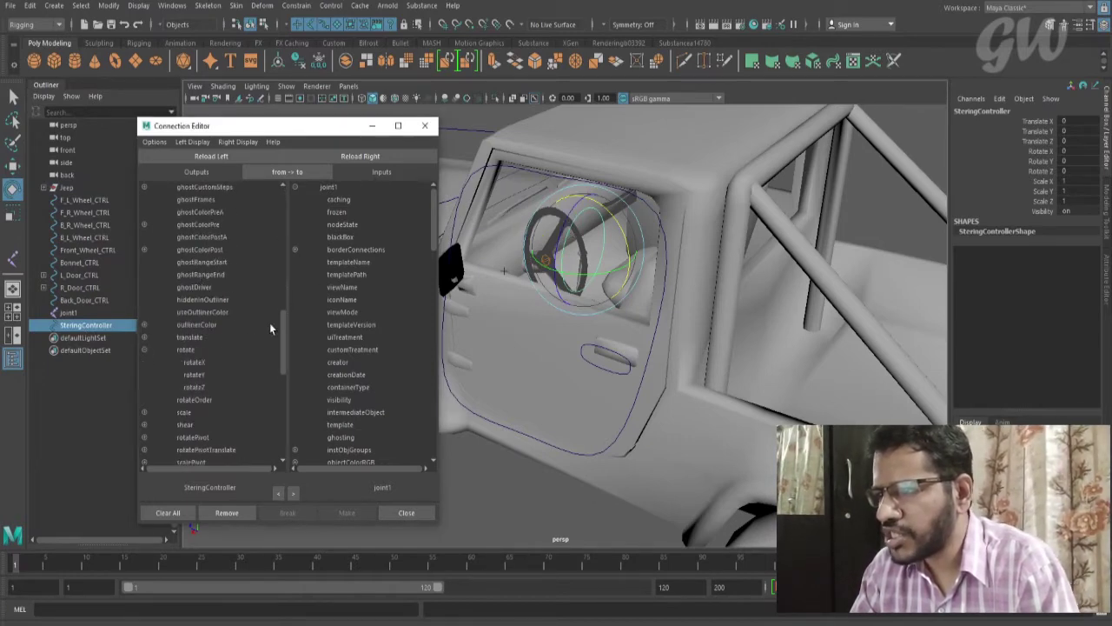
scroll(366, 296, down, 9)
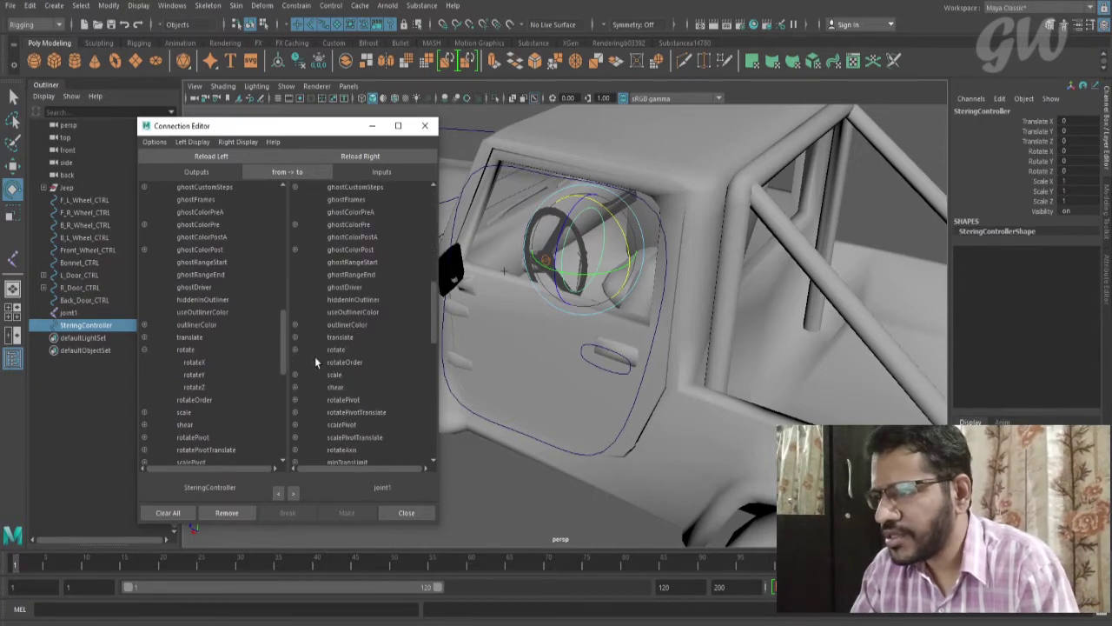
click(296, 350)
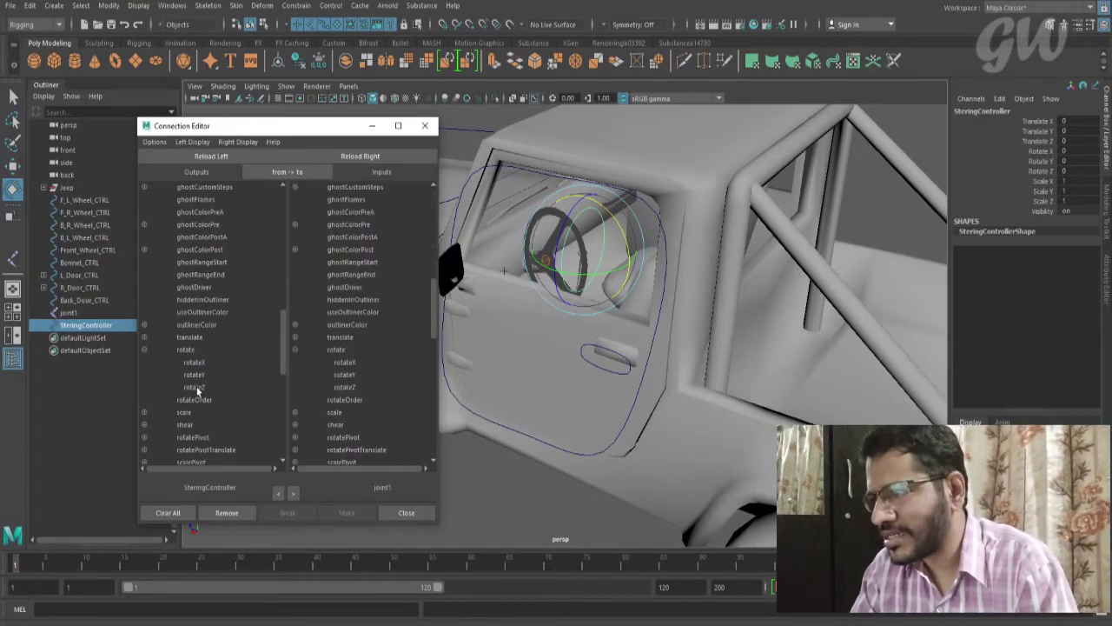
click(196, 388)
click(351, 389)
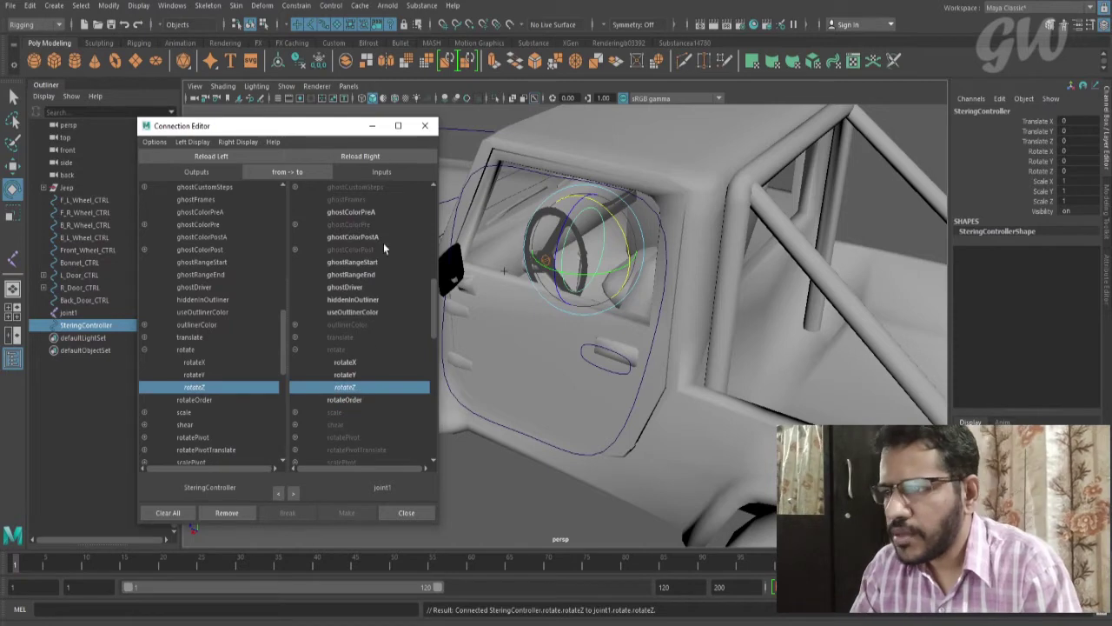
click(372, 125)
Test SteringController by rotating it around Z, restore its Rotate Z to 0, and deselect it
click(124, 393)
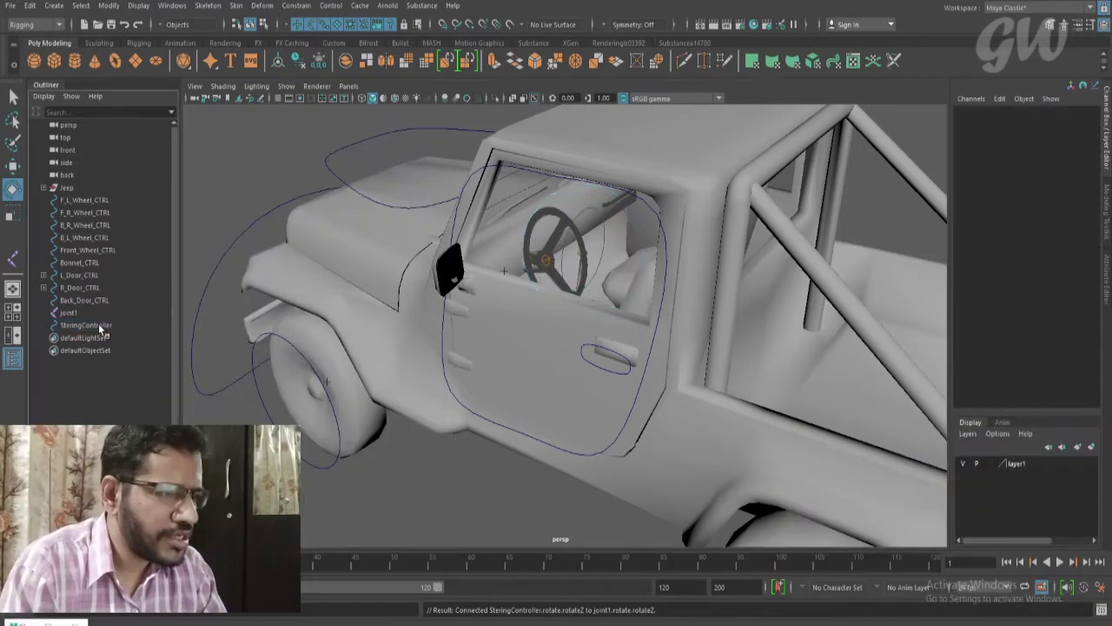
click(102, 327)
mouse_move(587, 277)
mouse_down()
mouse_move(569, 265)
mouse_move(582, 256)
mouse_up()
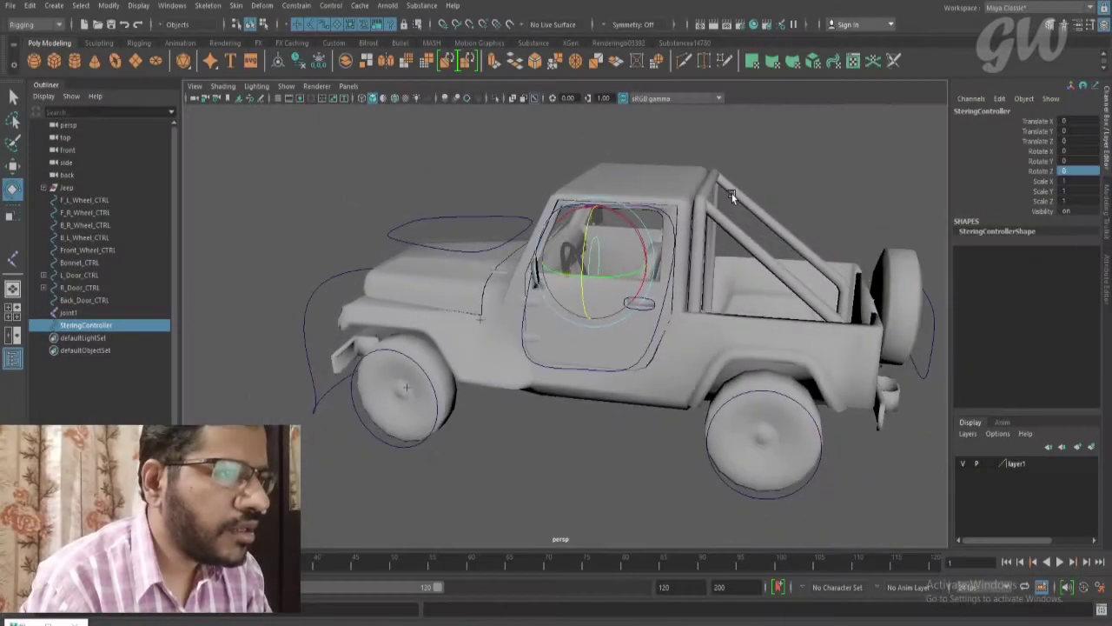
mouse_move(732, 194)
alt+mouse_down()
mouse_move(794, 192)
mouse_move(721, 196)
alt+mouse_up()
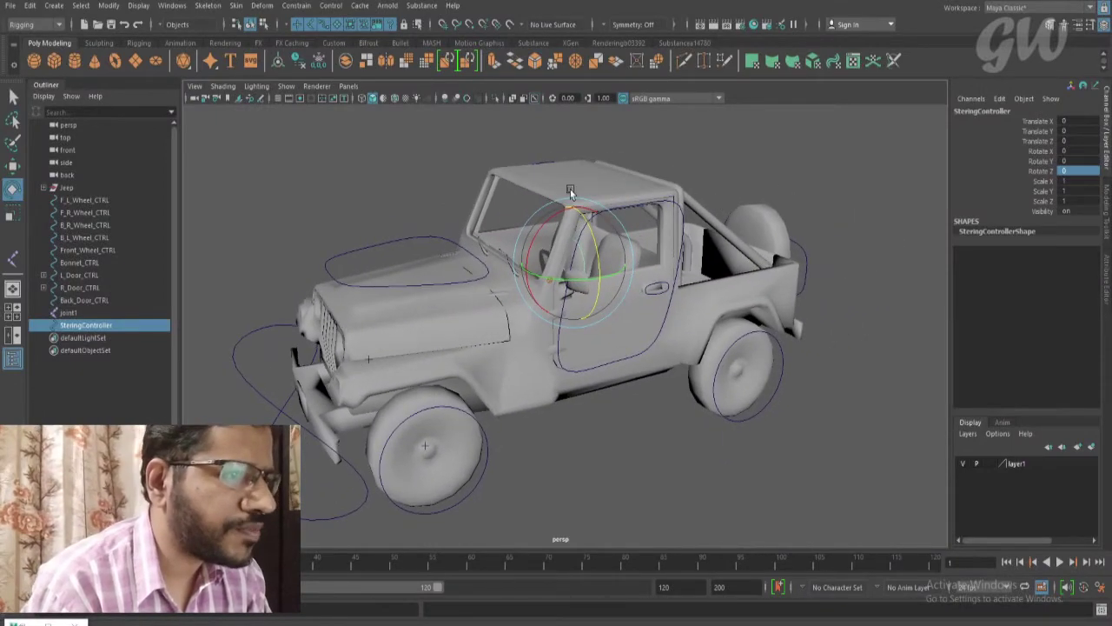
click(405, 163)
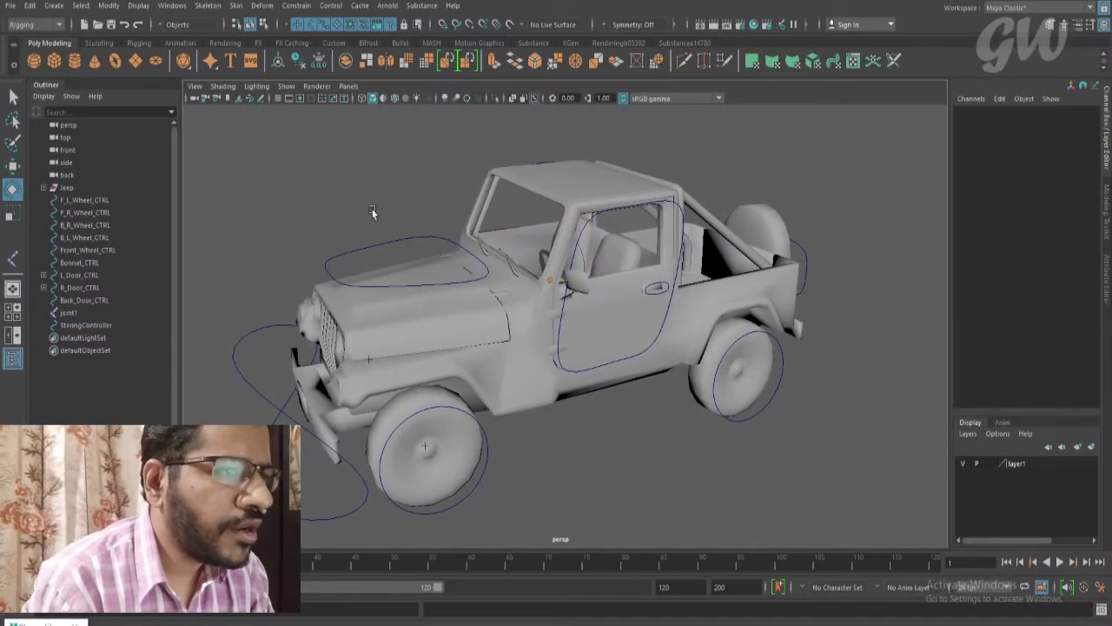
Create a NURBS circle and raise it to about 2.15 in Translate Y, level with the jeep's body
click(54, 5)
mouse_move(80, 38)
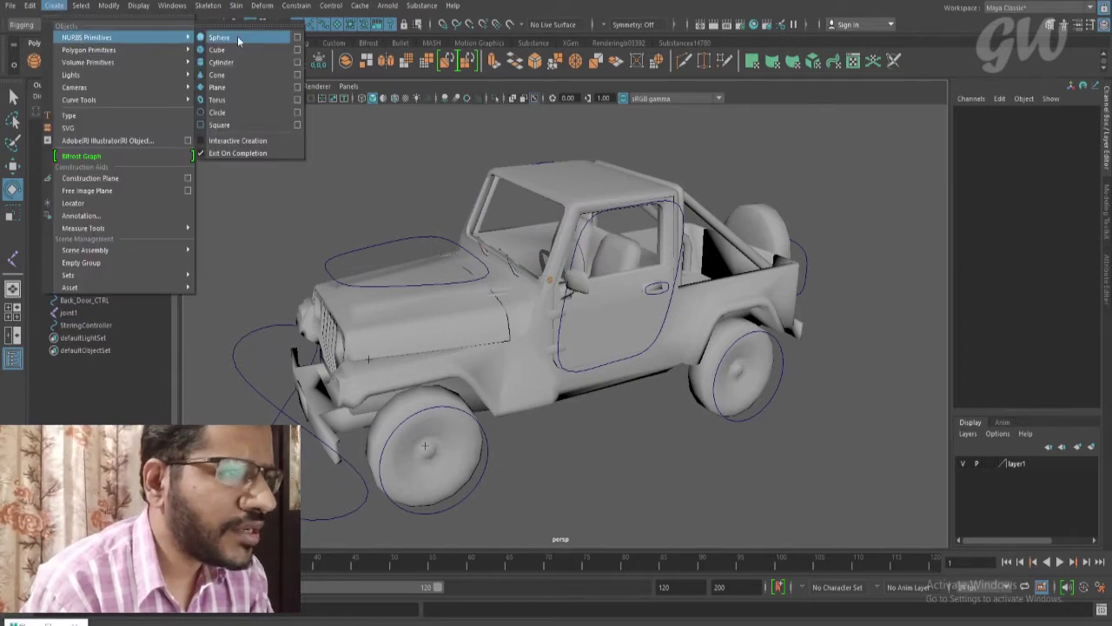
click(223, 113)
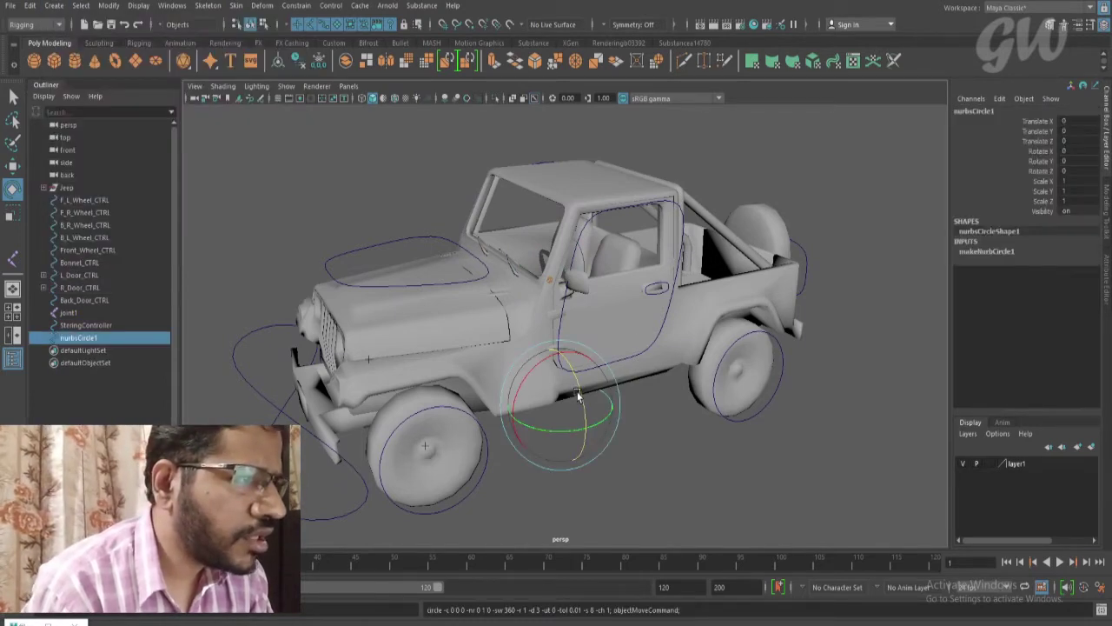
key(r)
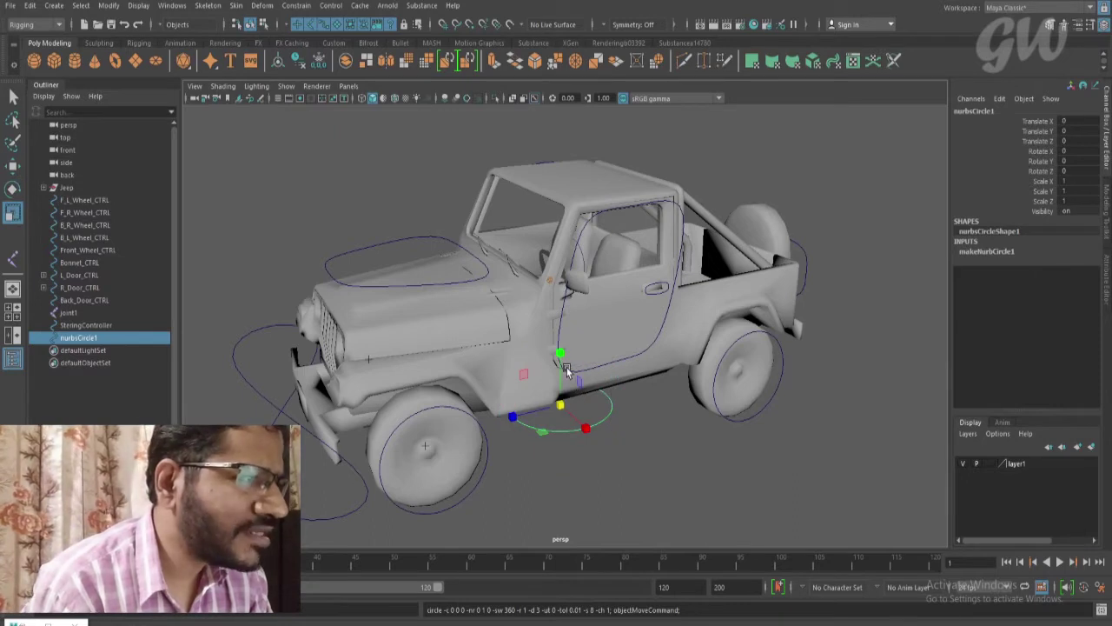
key(w)
drag(563, 369, 574, 247)
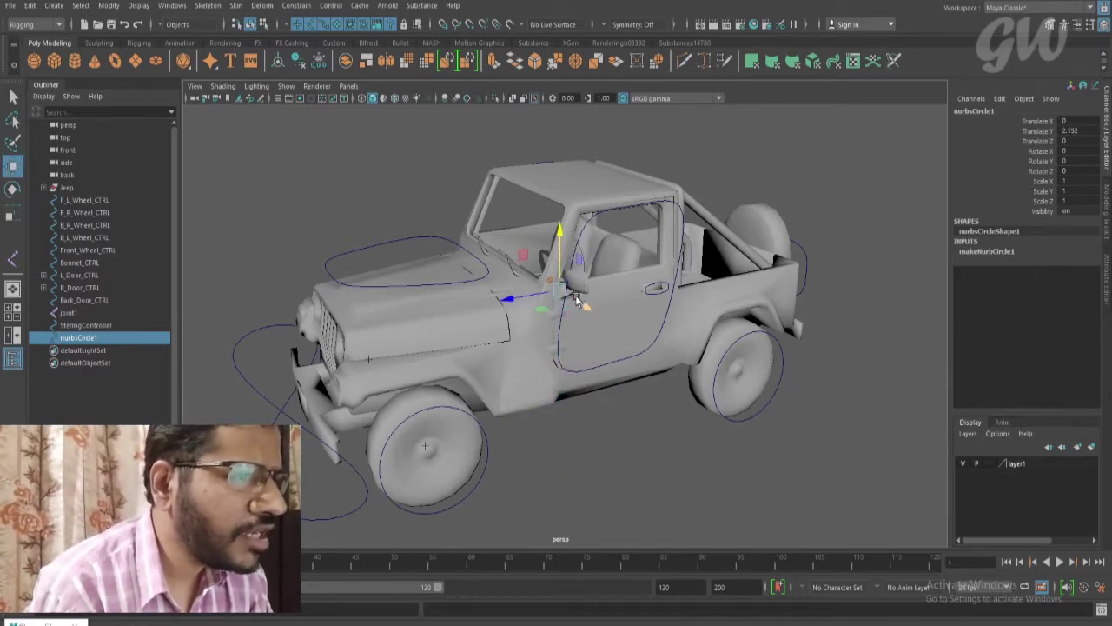
Scale the circle around the jeep's body to about 2.84 in X, 4.52 in Y and 5.2 in Z
key(r)
drag(563, 293, 655, 396)
drag(593, 296, 474, 310)
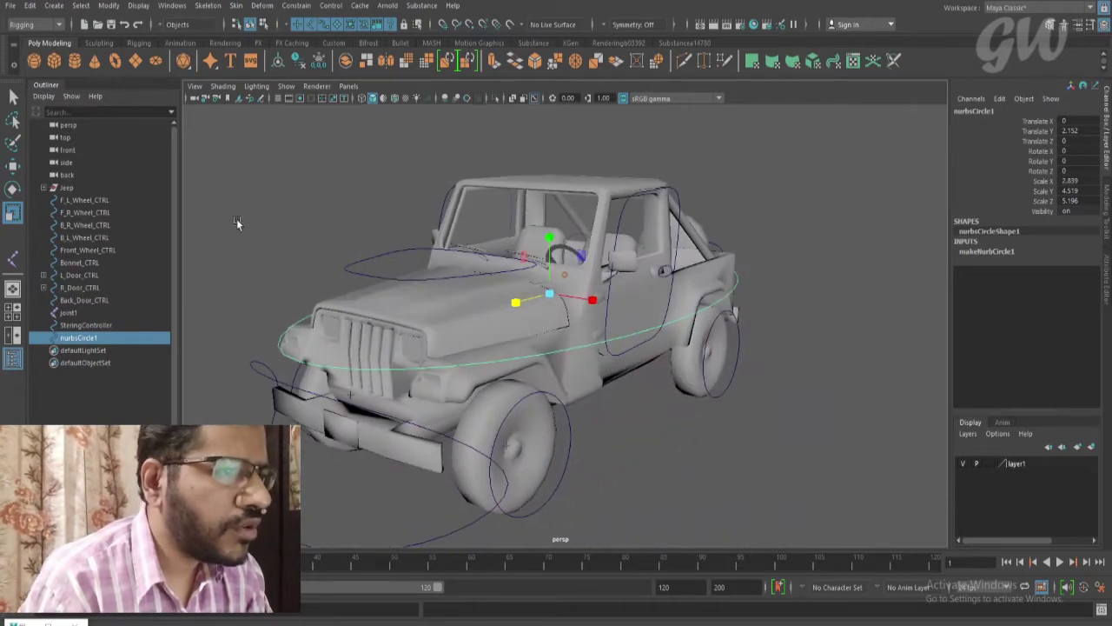
Delete the body circle's construction history and freeze its transformations
click(31, 6)
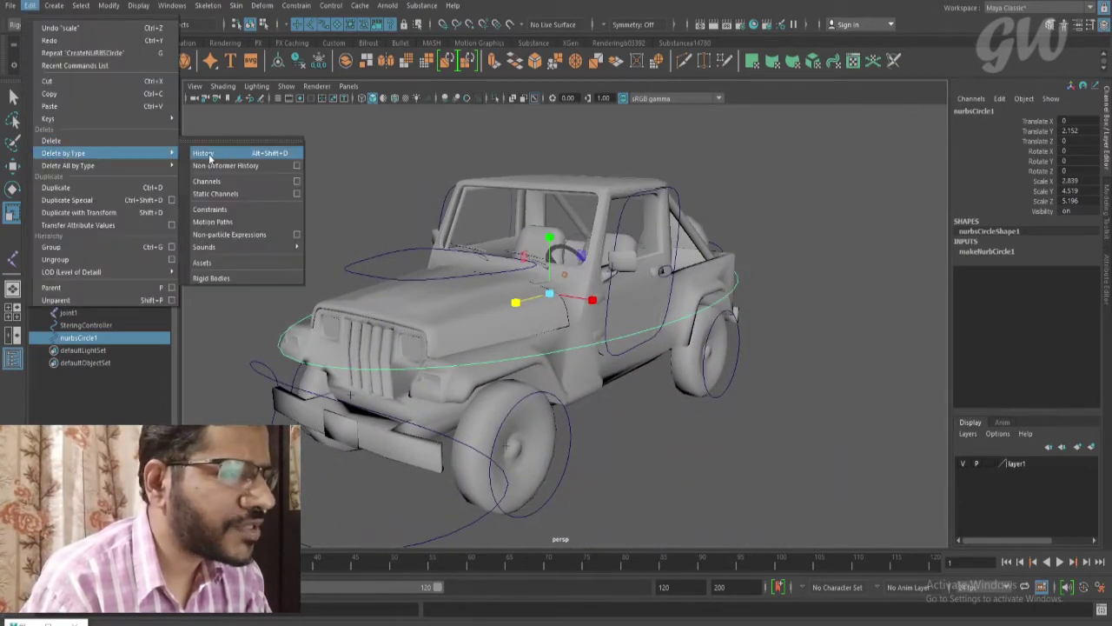
click(210, 153)
click(109, 5)
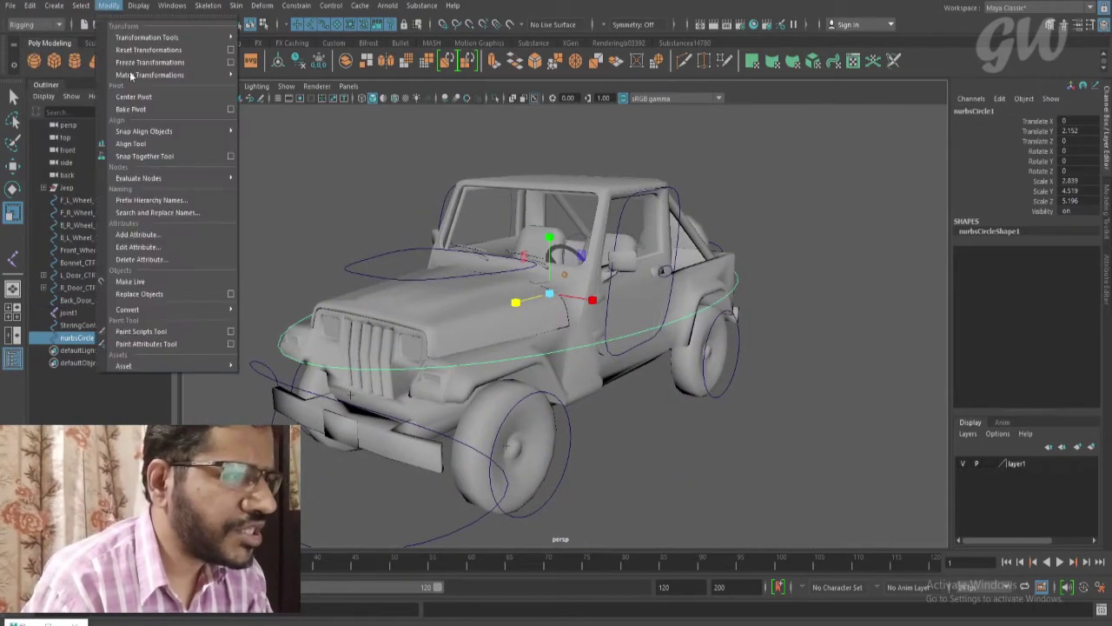
click(157, 63)
click(109, 5)
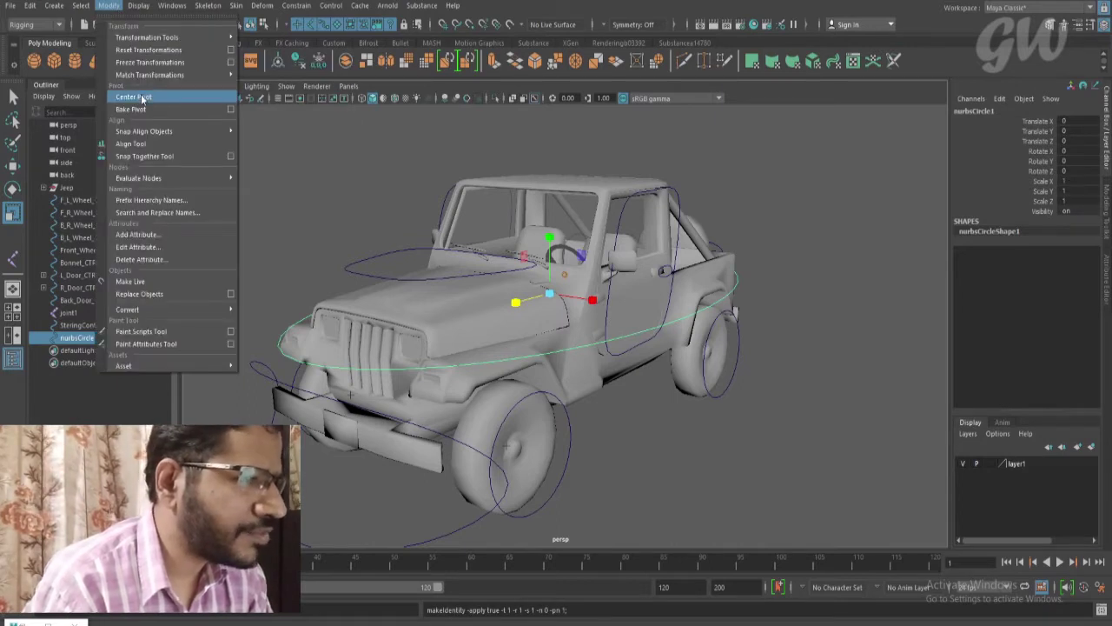
Rename the body circle as UperBody_Controler
double_click(994, 110)
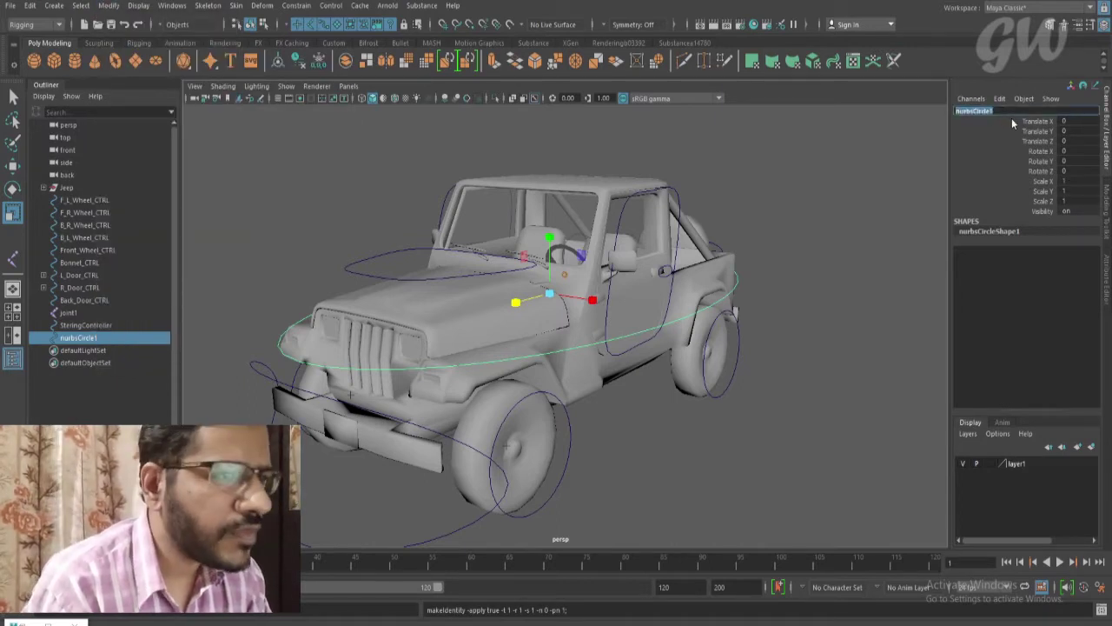
text(Uper)
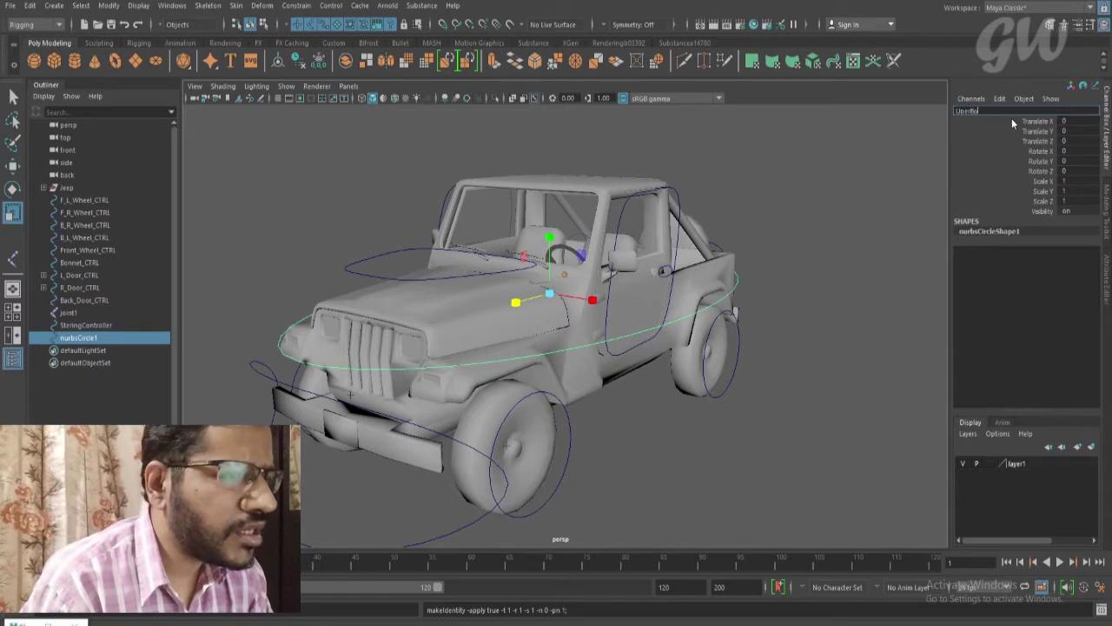
text(Body)
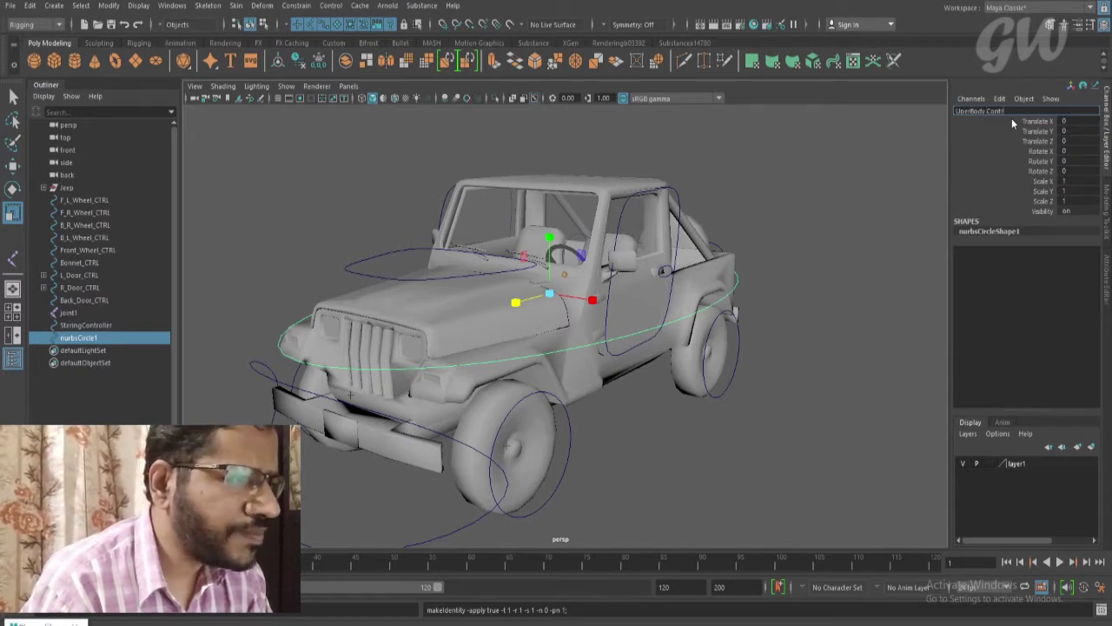
text(_Controler)
key(Return)
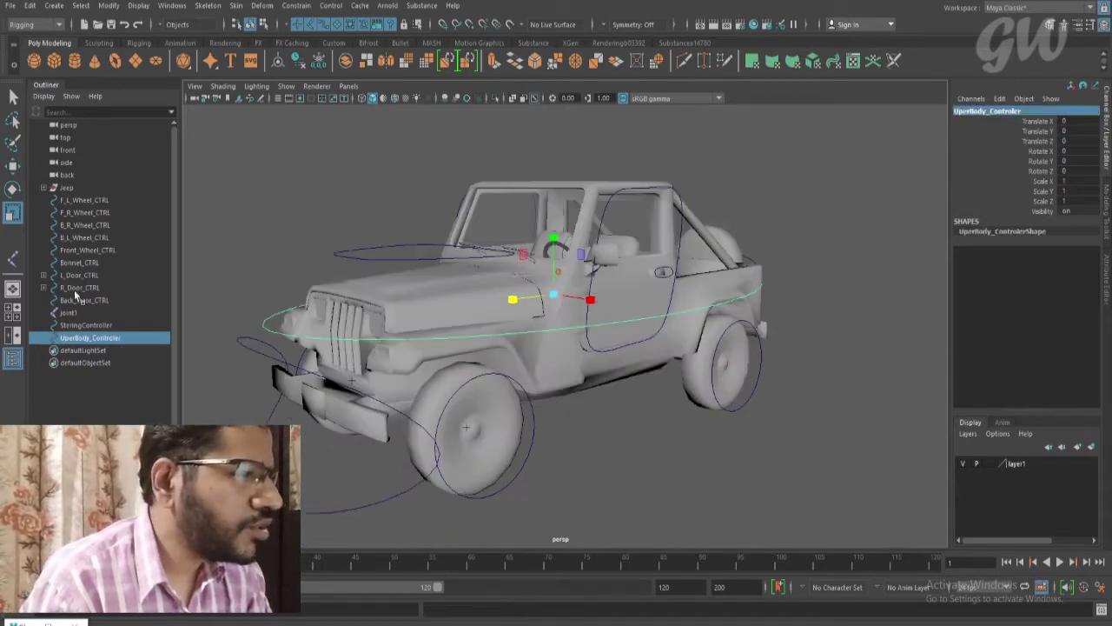
Load UperBody_Controler as the output object and the Jeep's Uper_Body group as the input object in the Connection Editor
click(41, 186)
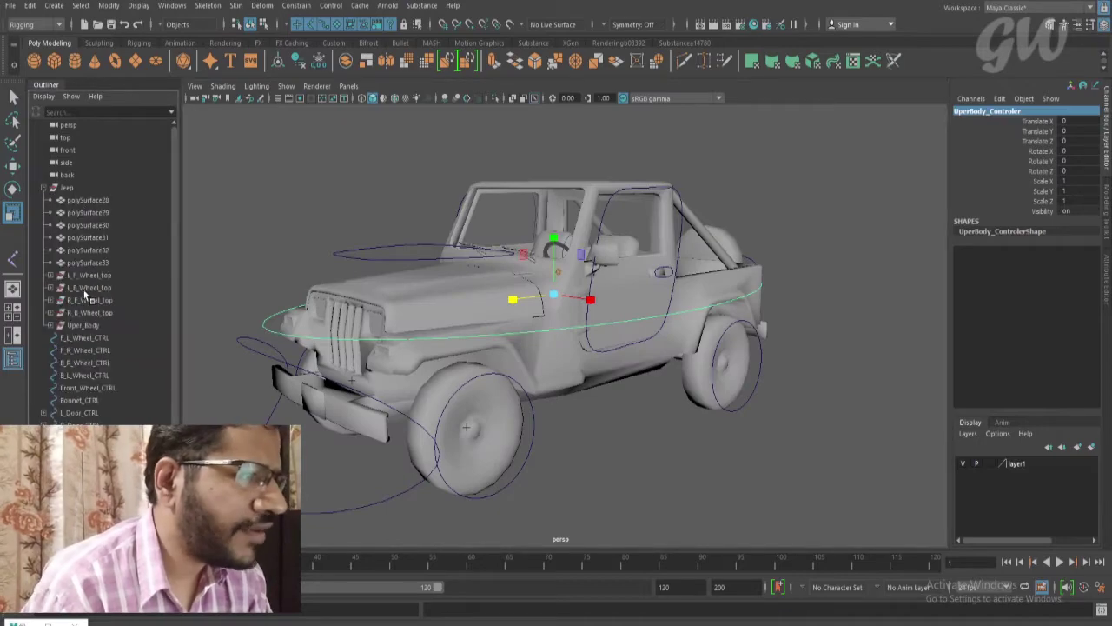
click(85, 326)
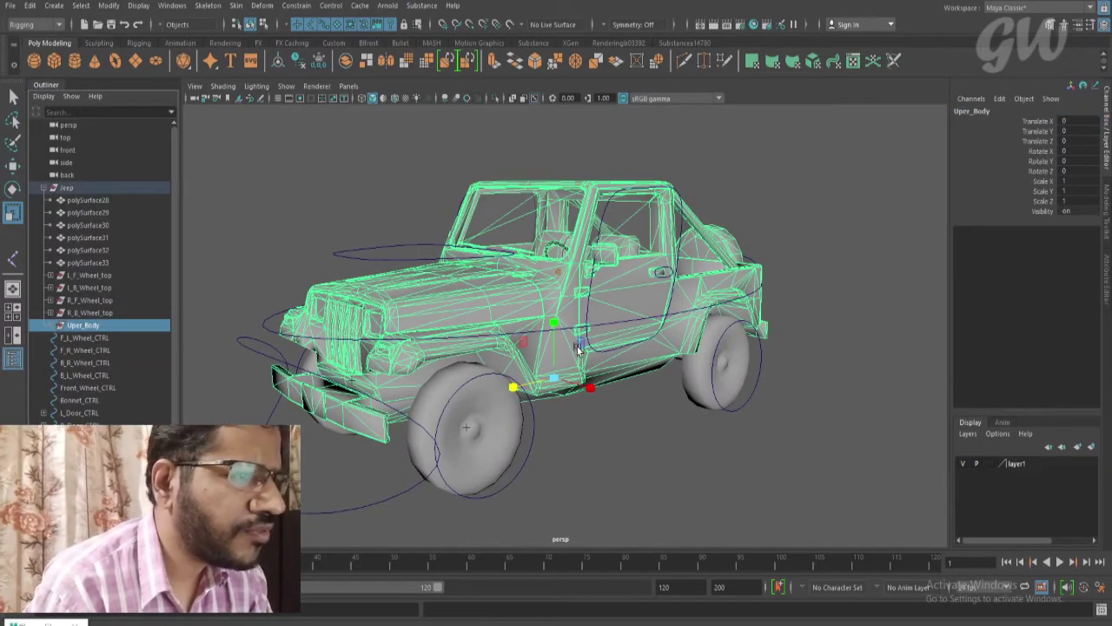
alt+drag(669, 243, 604, 299)
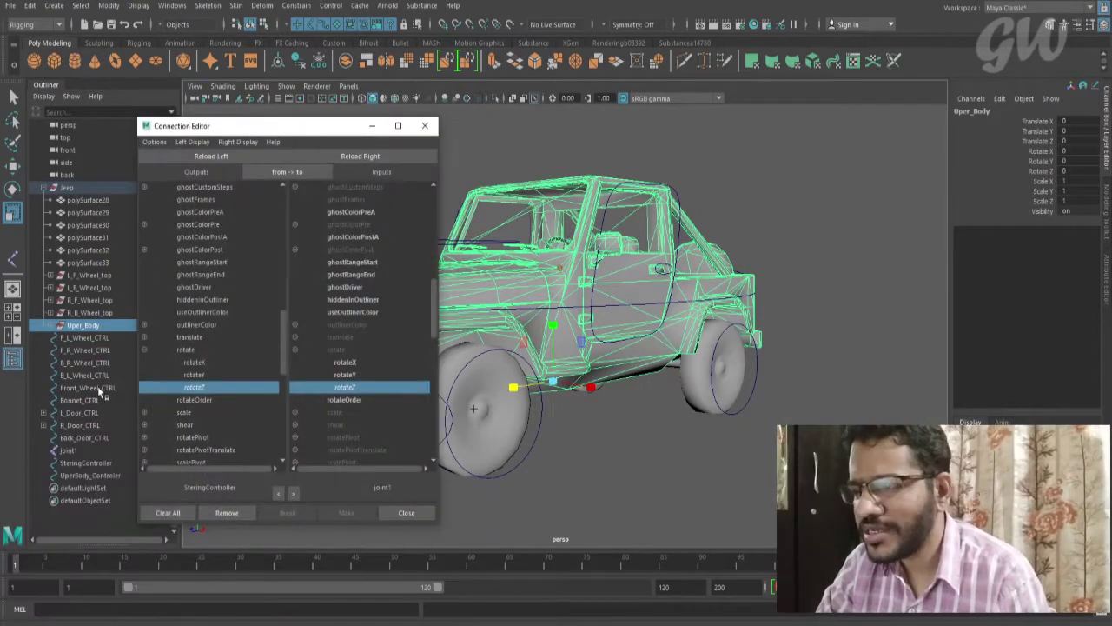
click(86, 475)
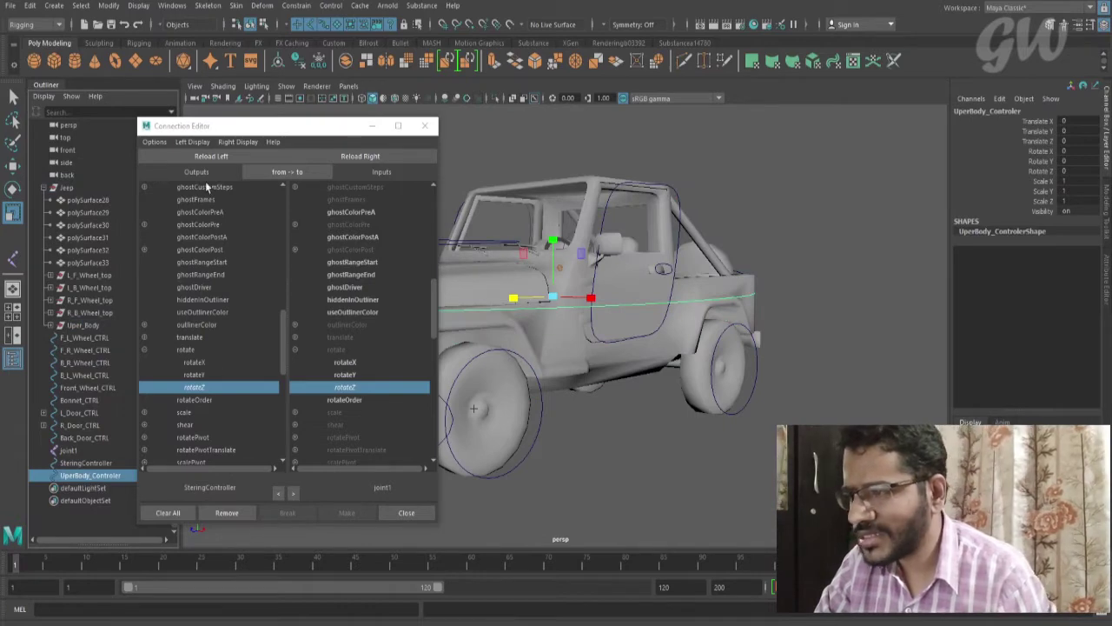
click(214, 158)
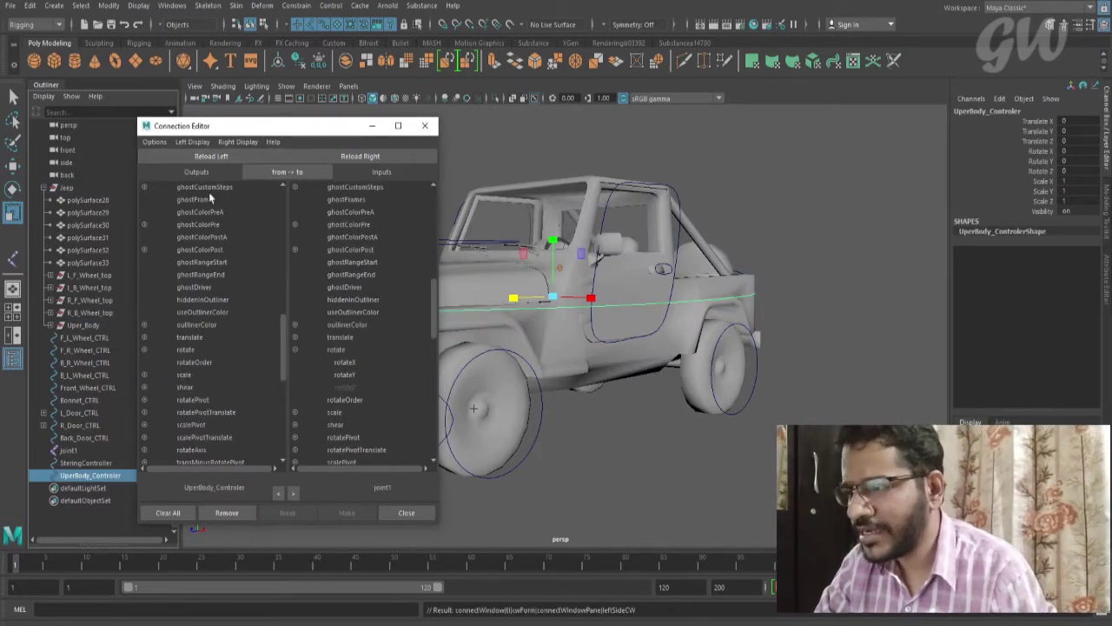
click(80, 325)
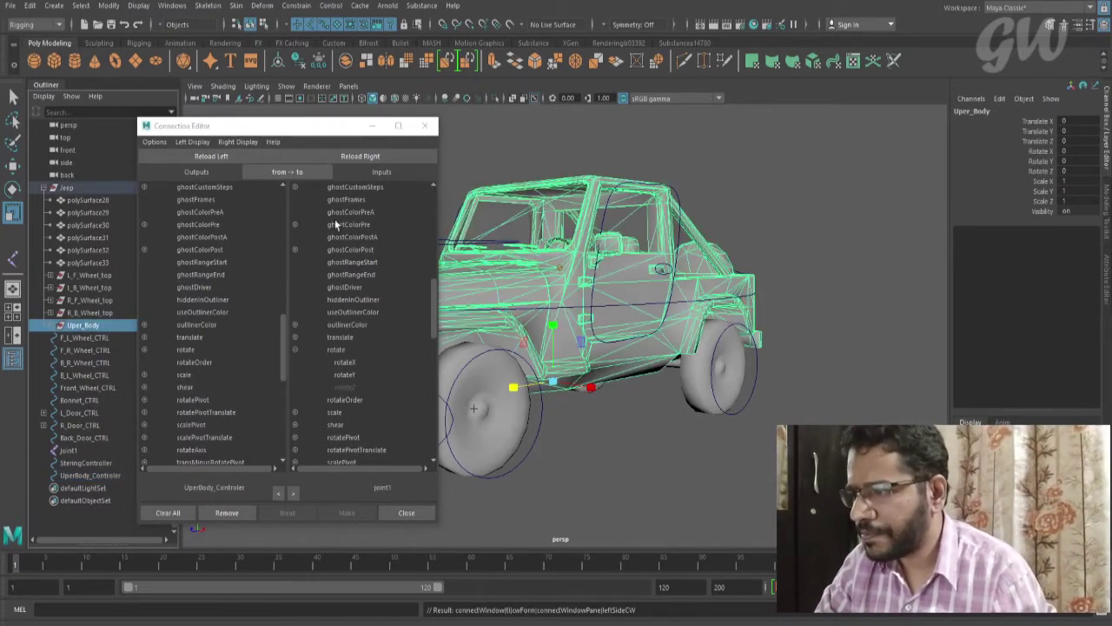
click(356, 157)
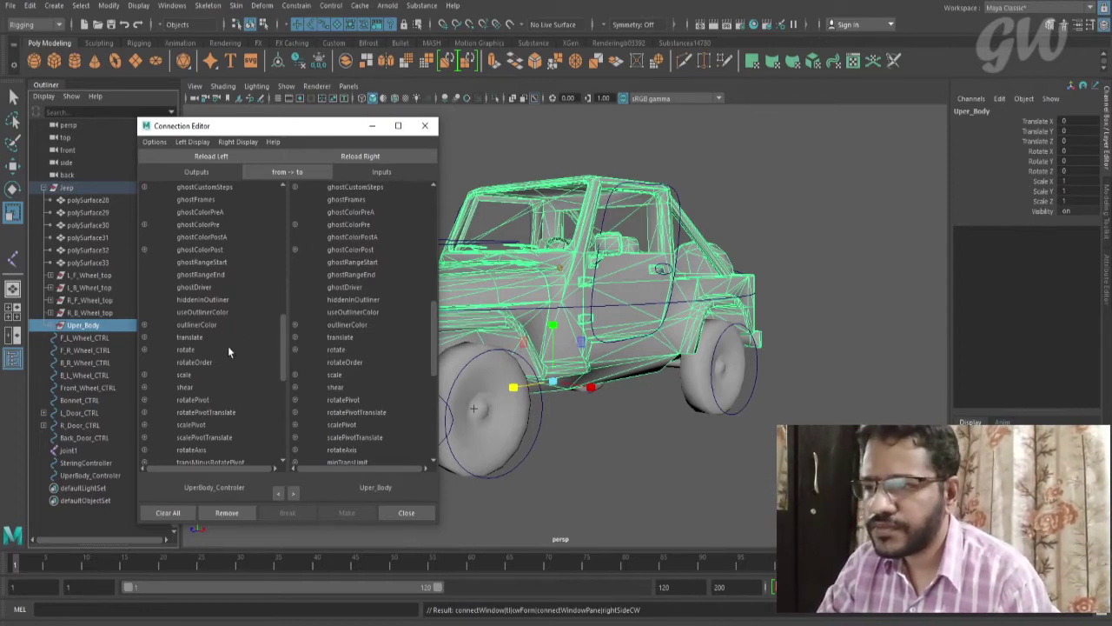
Connect UperBody_Controler's translateY to Uper_Body's translateY
click(146, 338)
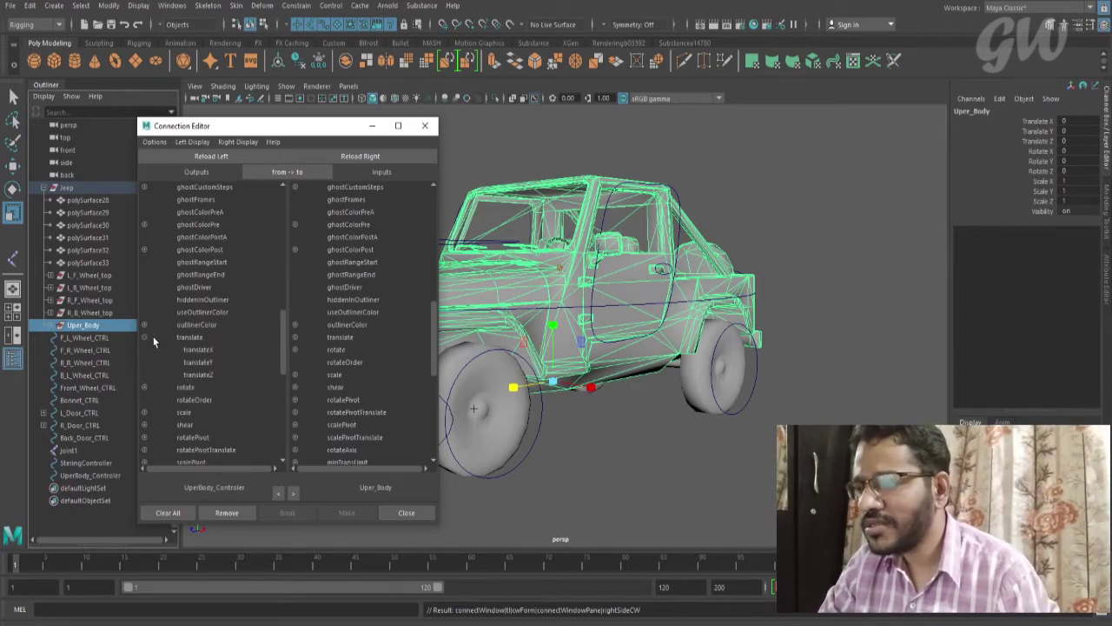
click(295, 338)
click(200, 362)
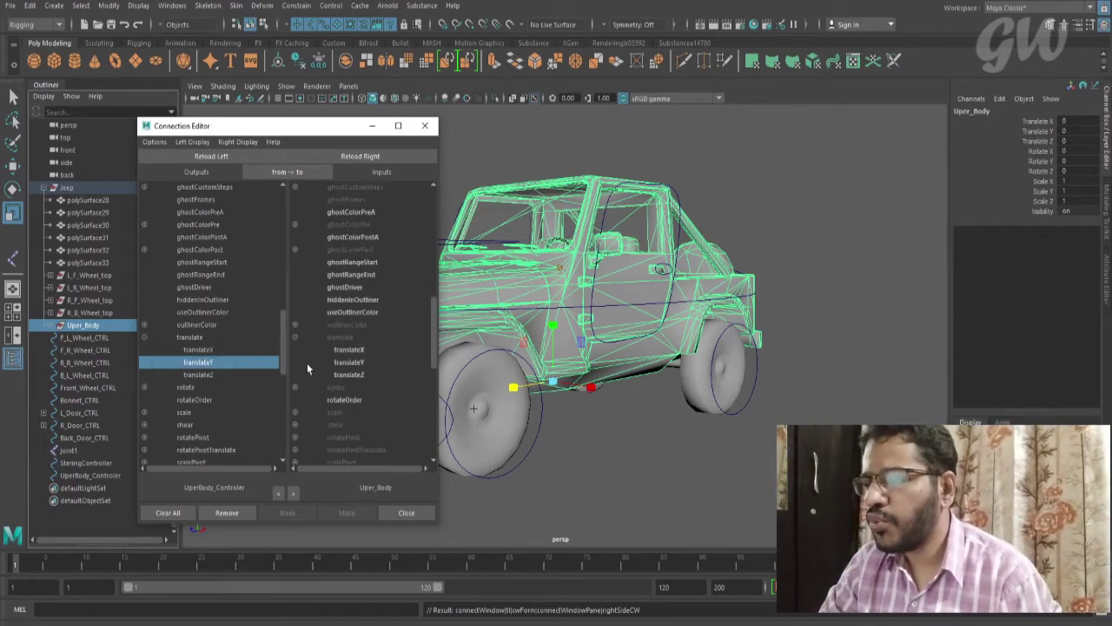
click(350, 362)
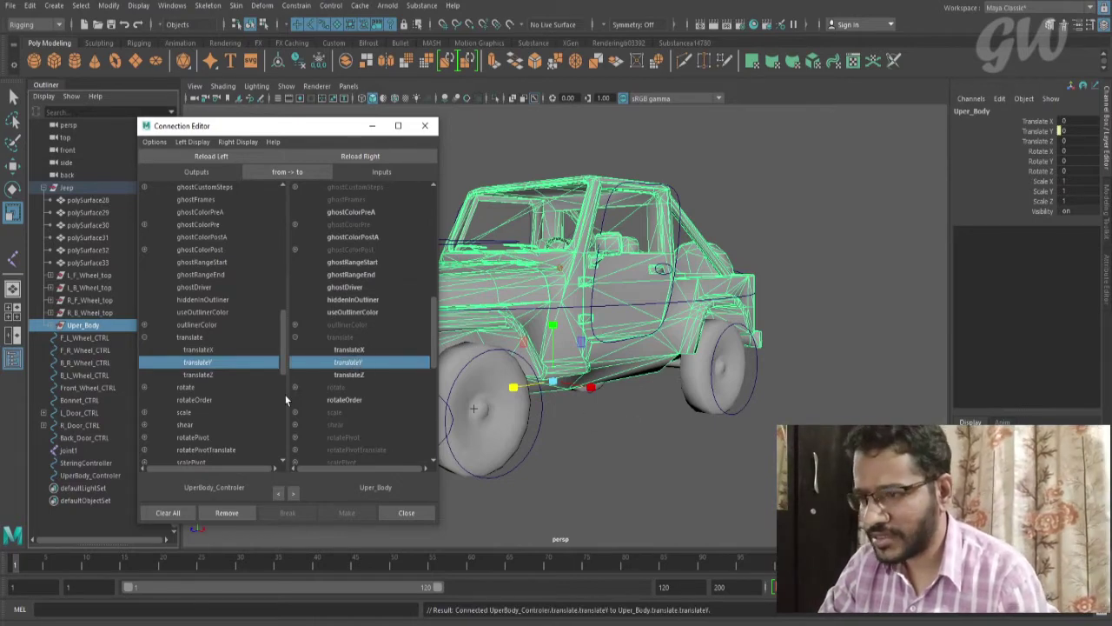
Connect UperBody_Controler's rotateX, rotateY and rotateZ to the matching Uper_Body attributes, and minimize the Connection Editor
click(145, 388)
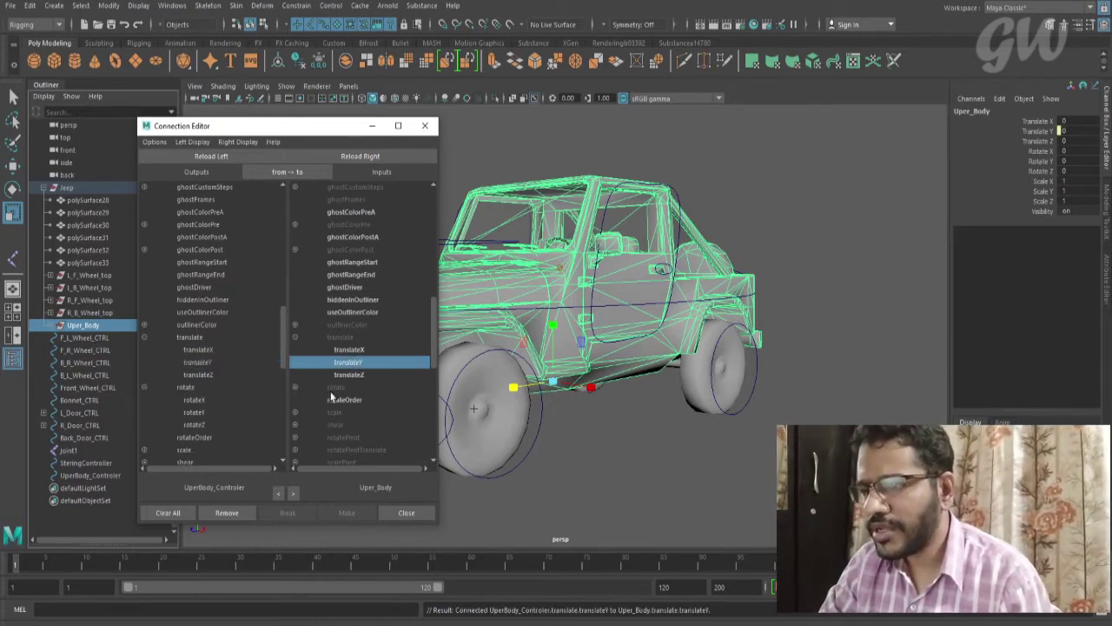
click(295, 387)
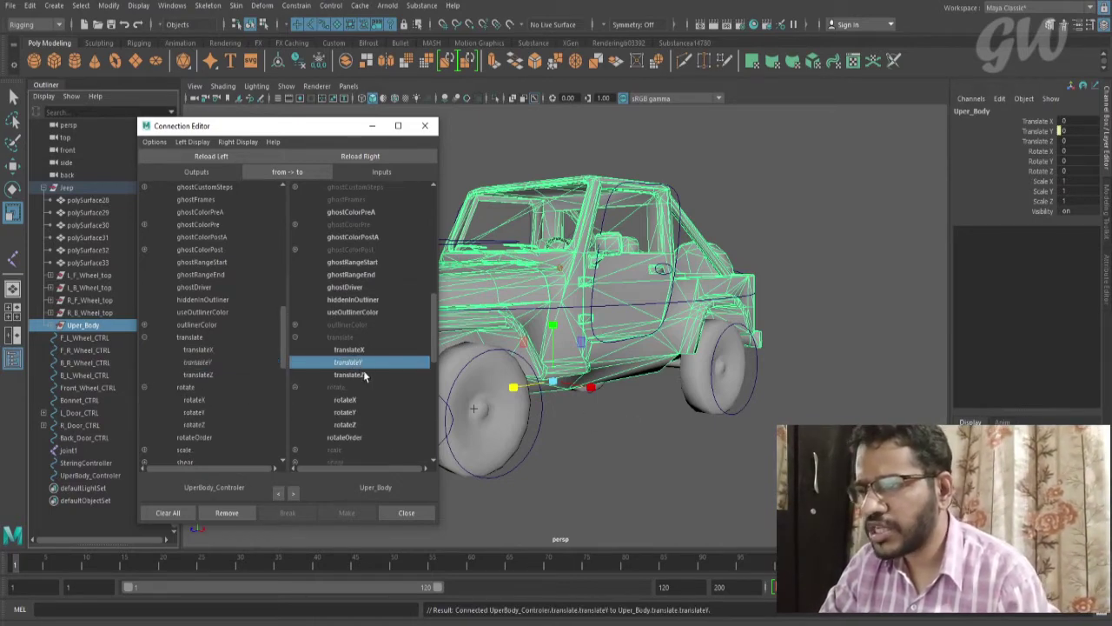
click(195, 400)
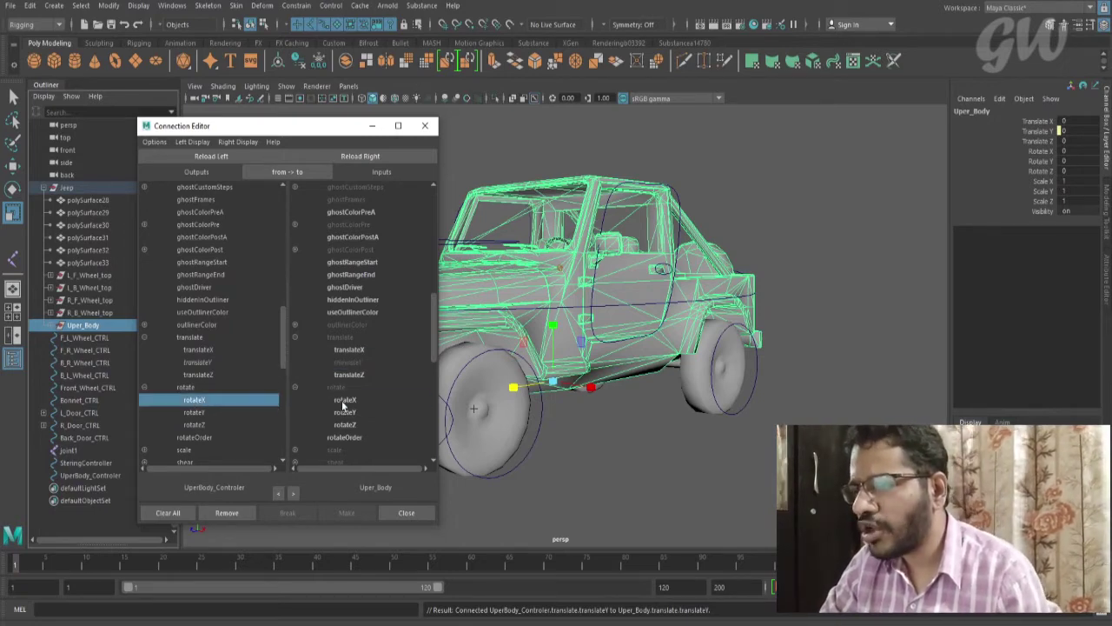
click(344, 400)
click(193, 412)
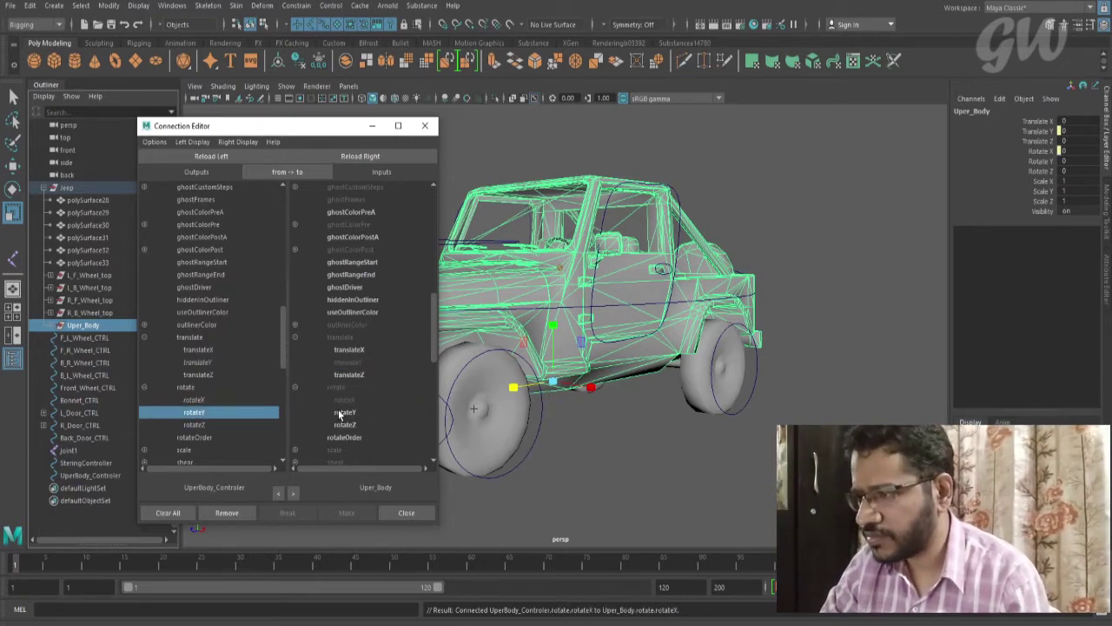
click(339, 412)
click(194, 424)
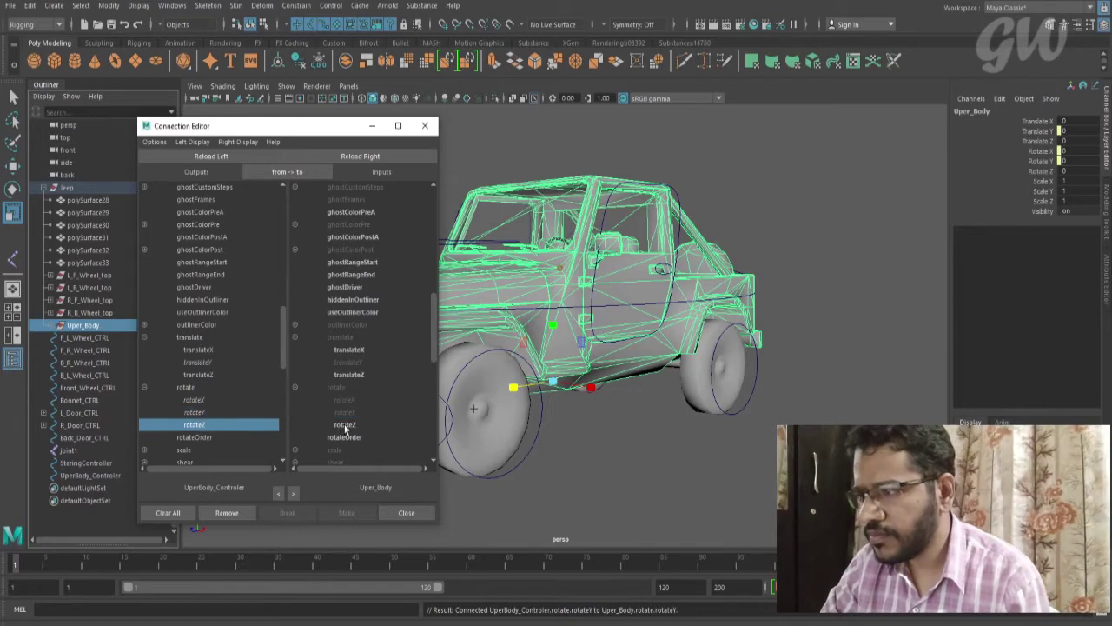
click(344, 424)
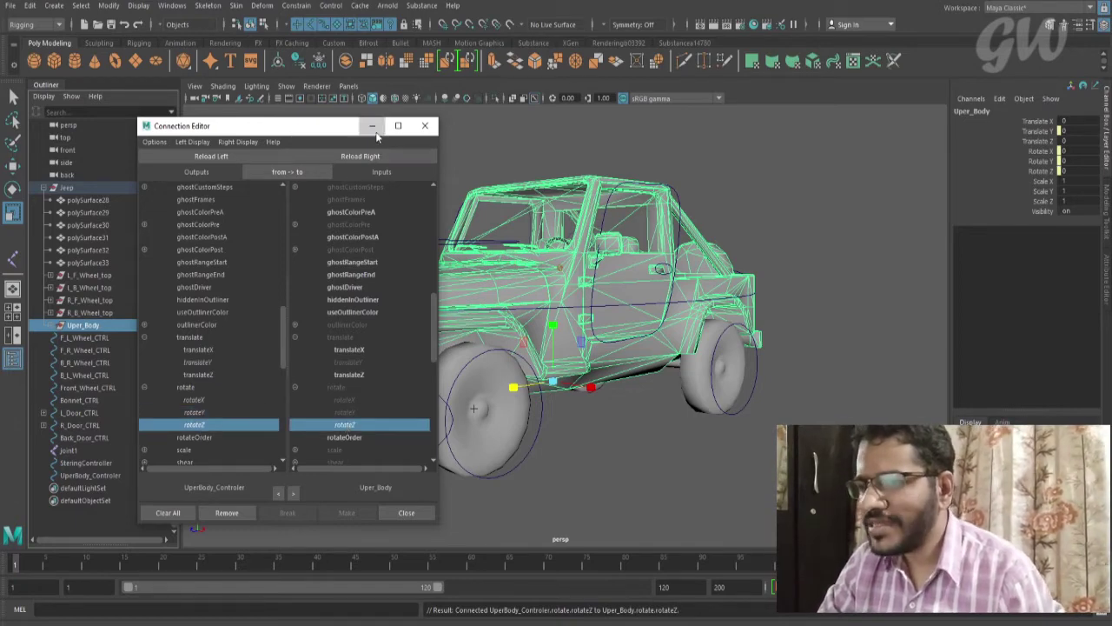
click(425, 125)
Test UperBody_Controler by moving it upward along Y, and undo the move
click(565, 307)
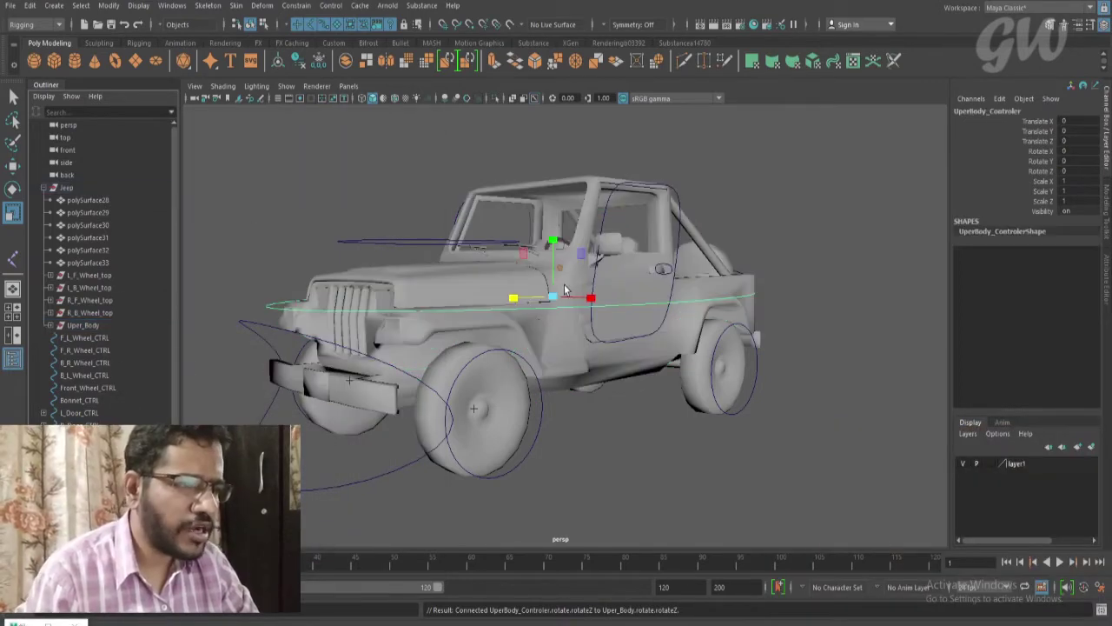
key(w)
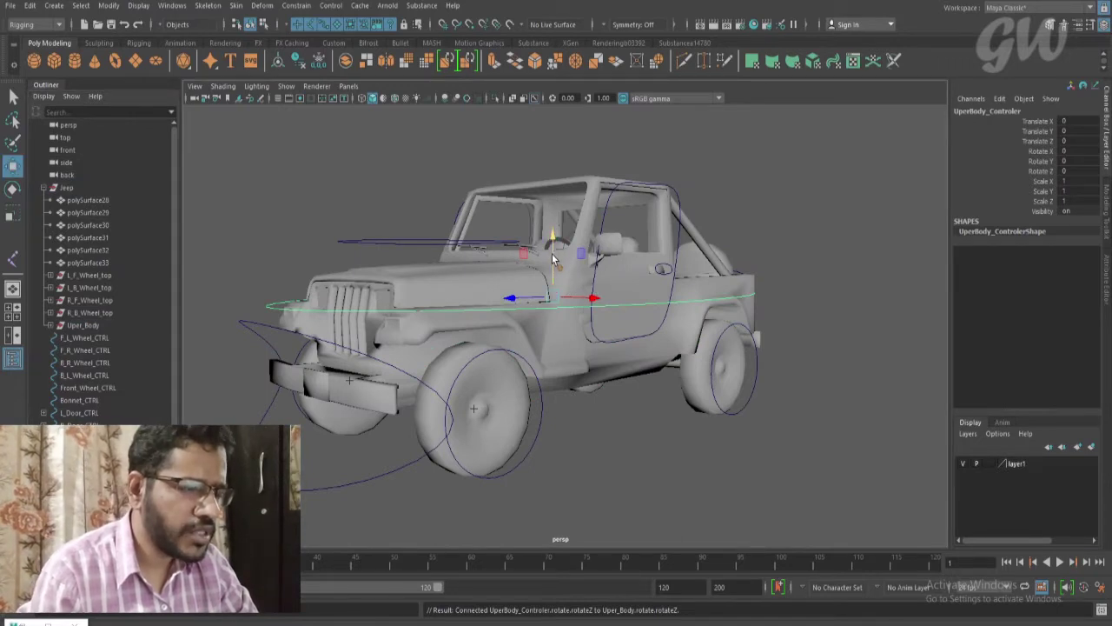
drag(557, 258, 559, 233)
key(ctrl+z)
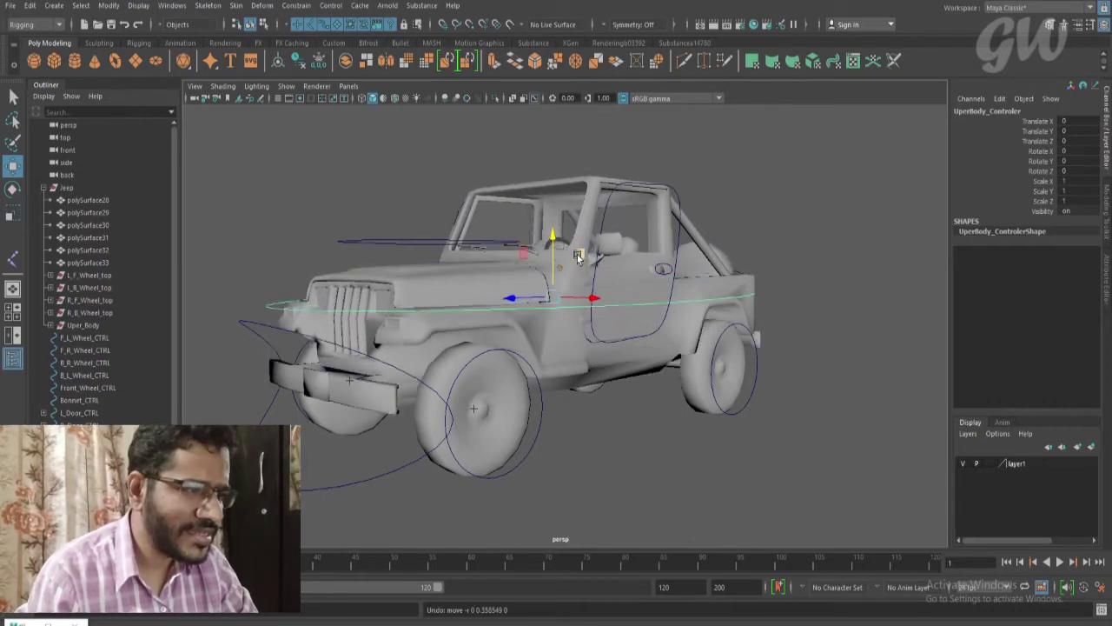
Test UperBody_Controler by rotating it around Z and X, and undo each rotation
key(e)
drag(575, 292, 580, 278)
key(ctrl+z)
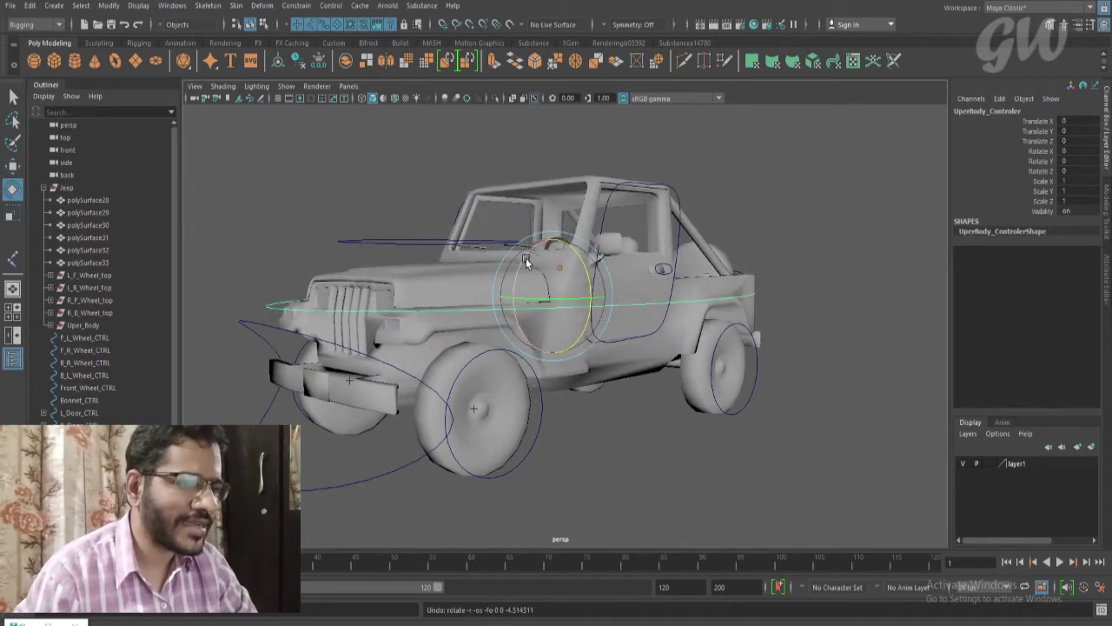
drag(526, 249, 525, 259)
key(ctrl+z)
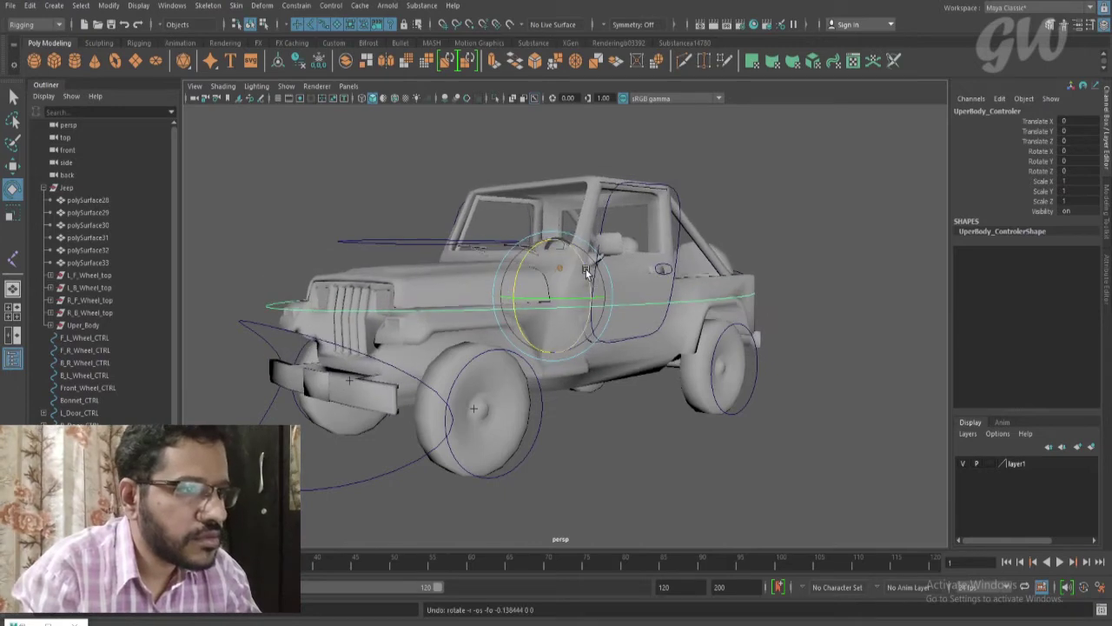
drag(591, 276, 555, 337)
key(ctrl+z)
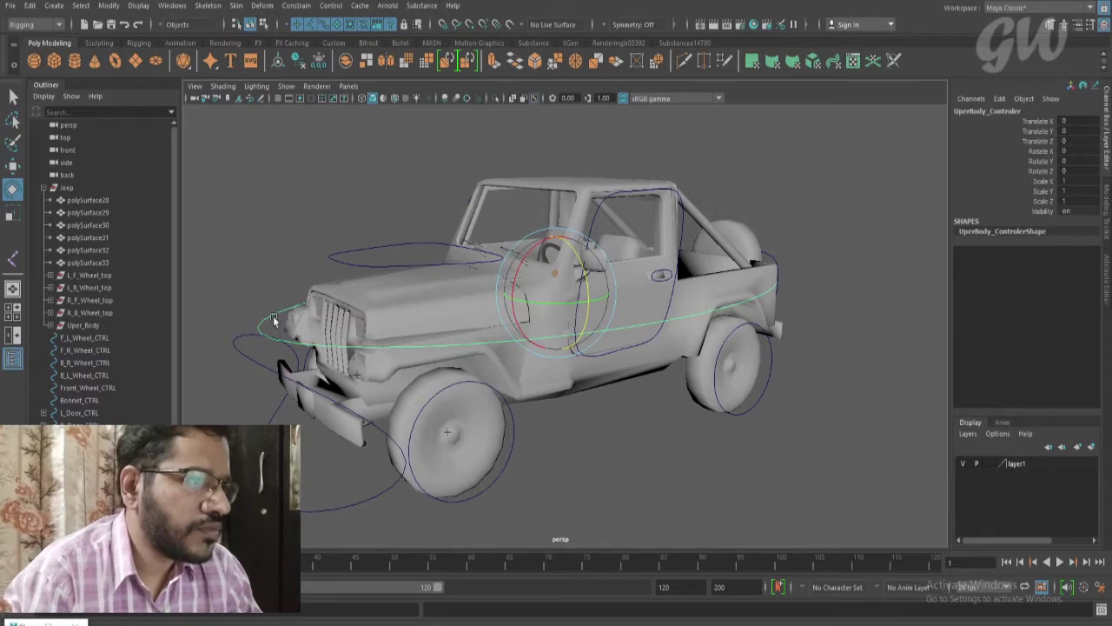
Open UperBody_Controler's transform attributes and expand the translate and rotate limit information
key(ctrl+a)
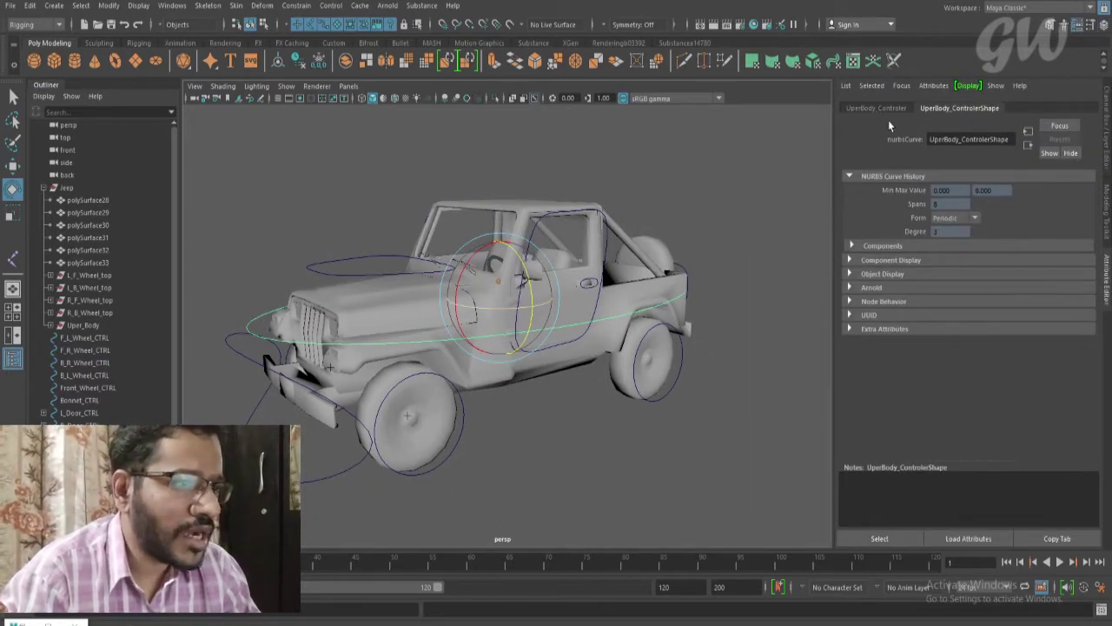
click(884, 108)
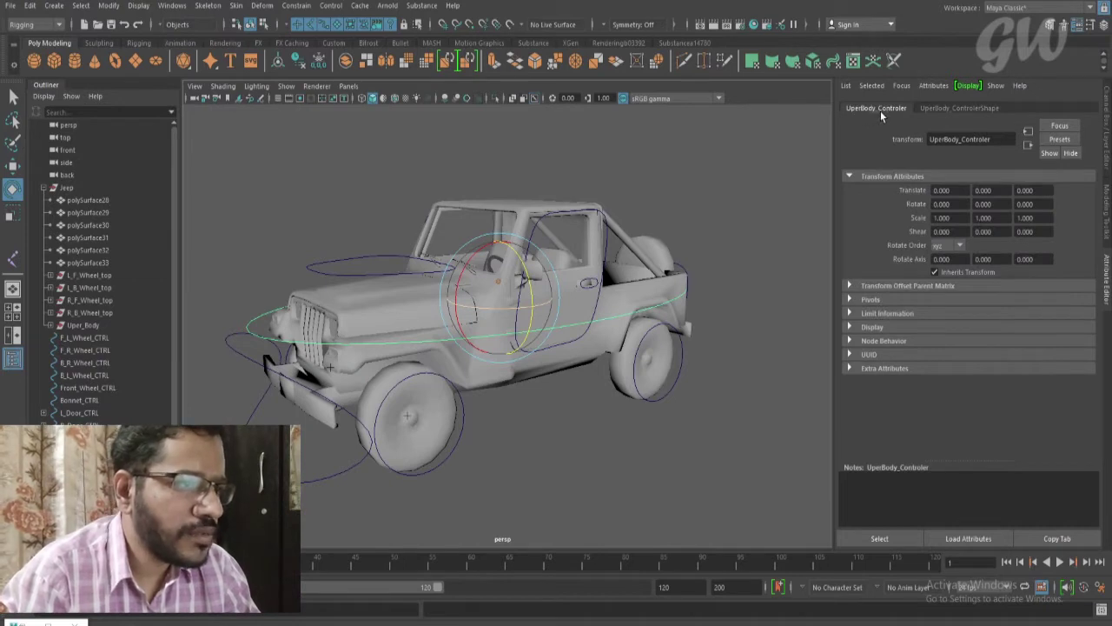
click(856, 313)
scroll(952, 286, down, 1)
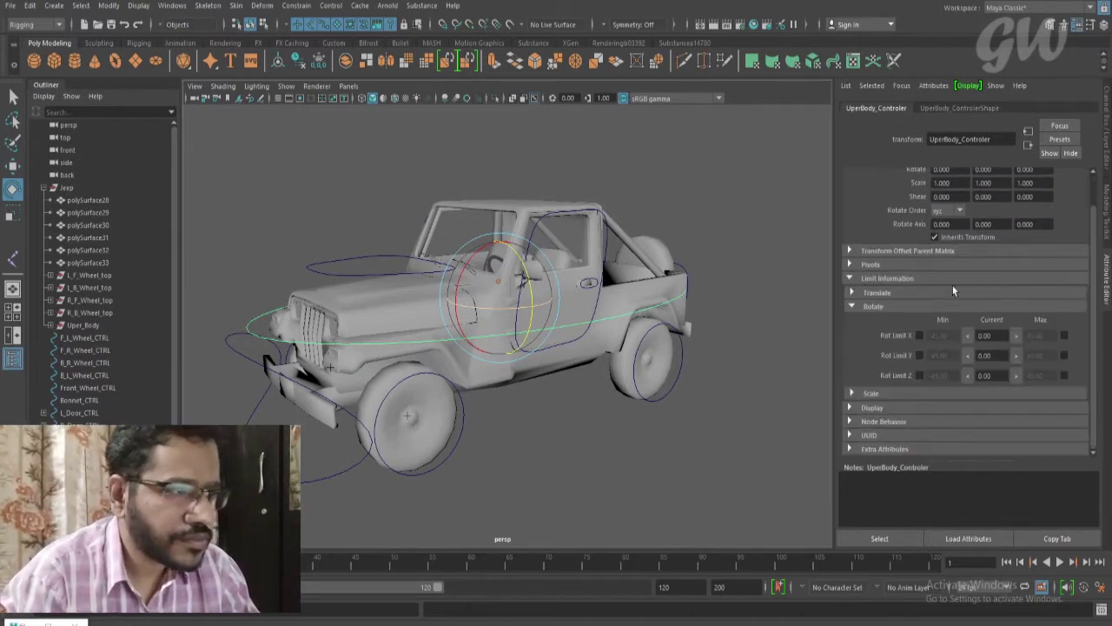
click(853, 293)
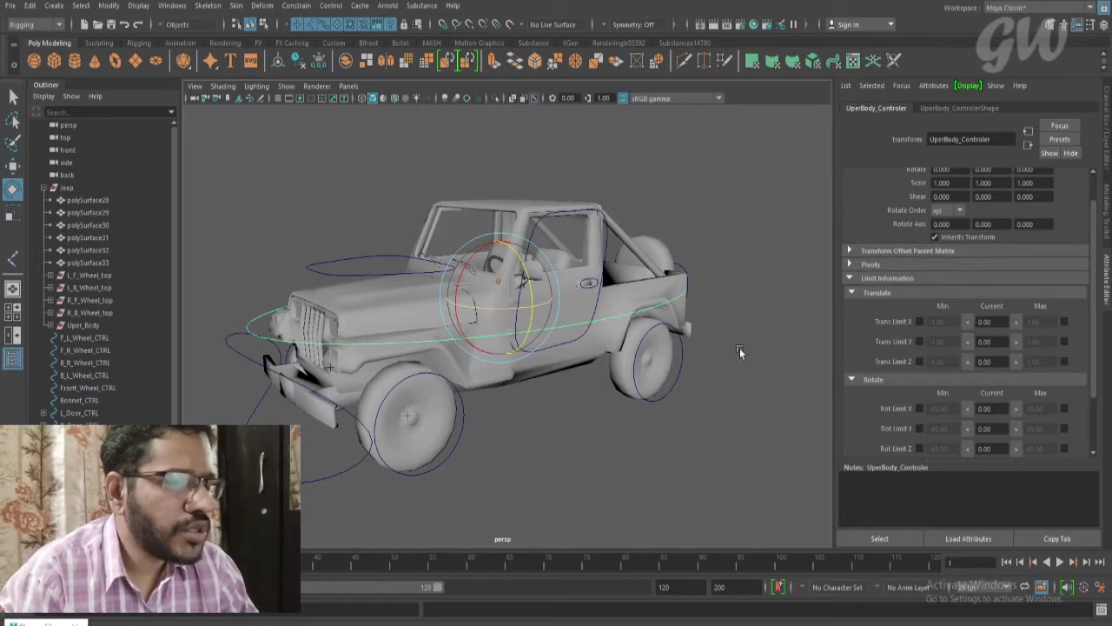
Lower UperBody_Controler to about -0.13 along Y and enable that height as its minimum Y translation limit
alt+drag(583, 345, 557, 364)
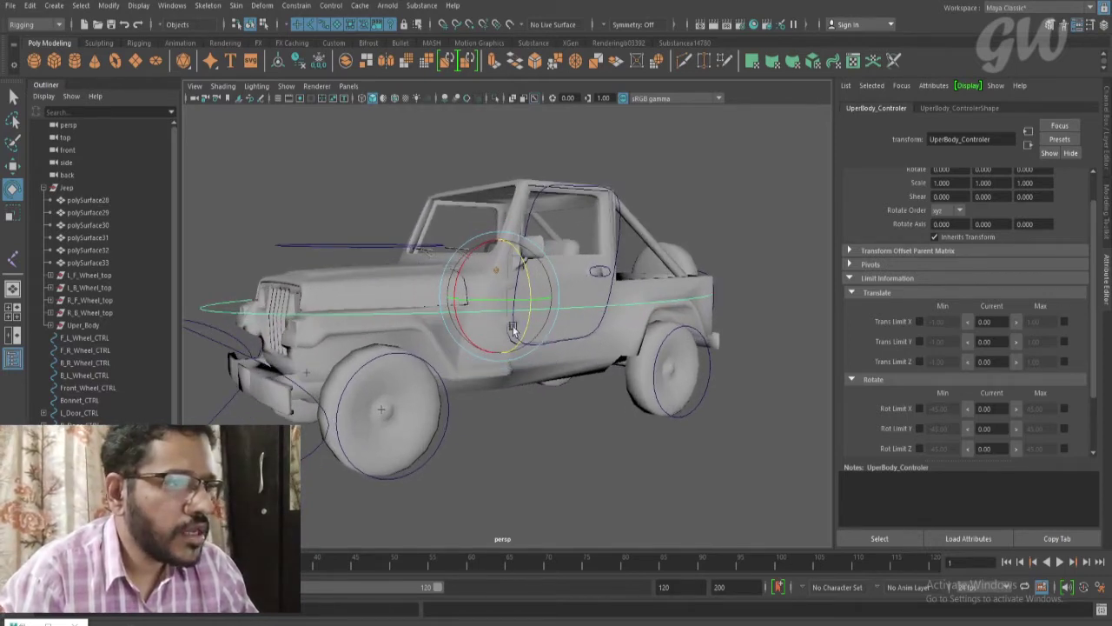
key(w)
drag(499, 246, 500, 256)
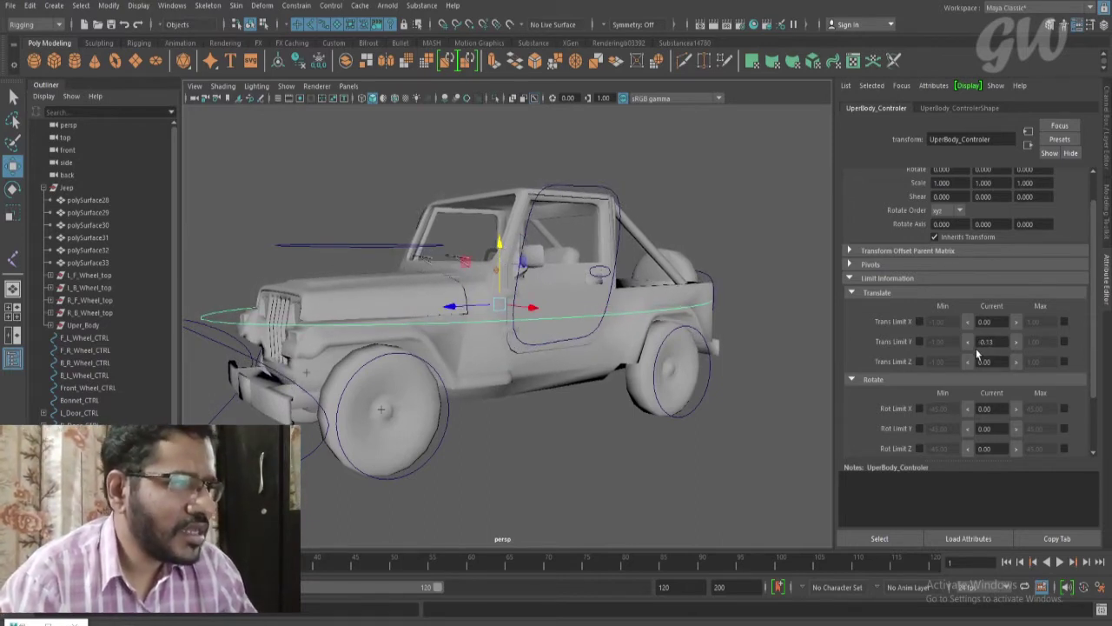
click(919, 341)
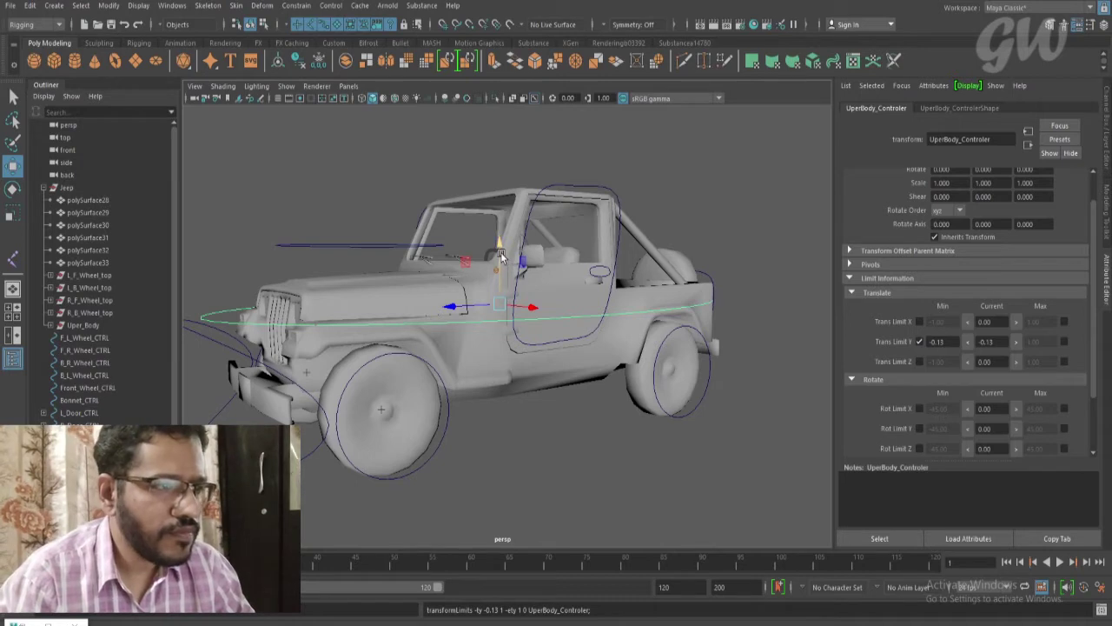
Raise UperBody_Controler to about 0.18 along Y and enable that height as its maximum Y translation limit
drag(499, 254, 500, 236)
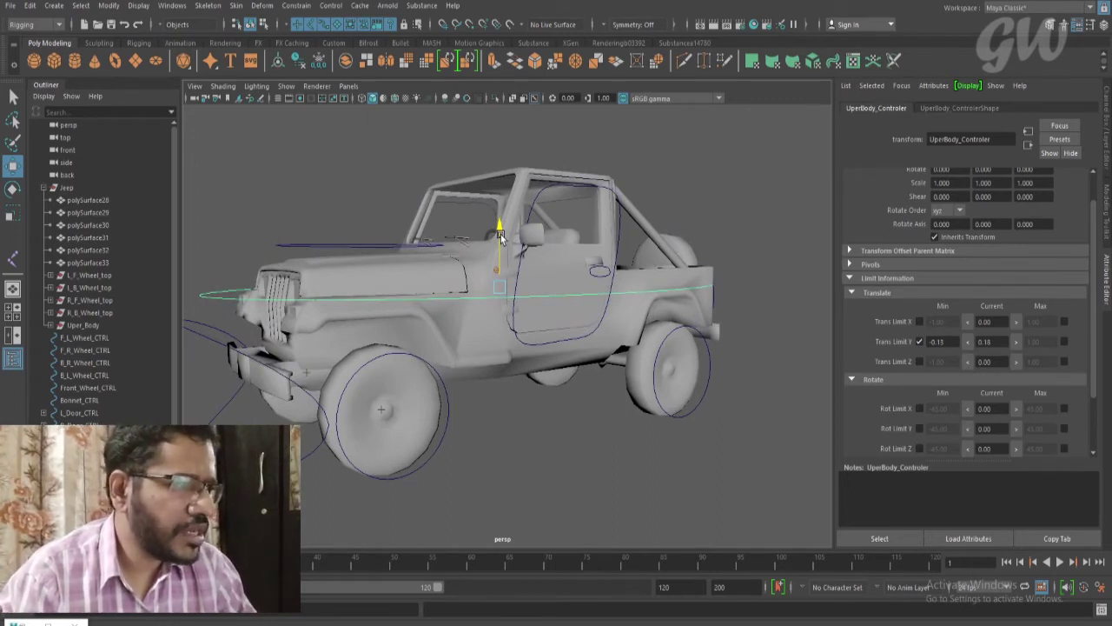
drag(500, 236, 500, 236)
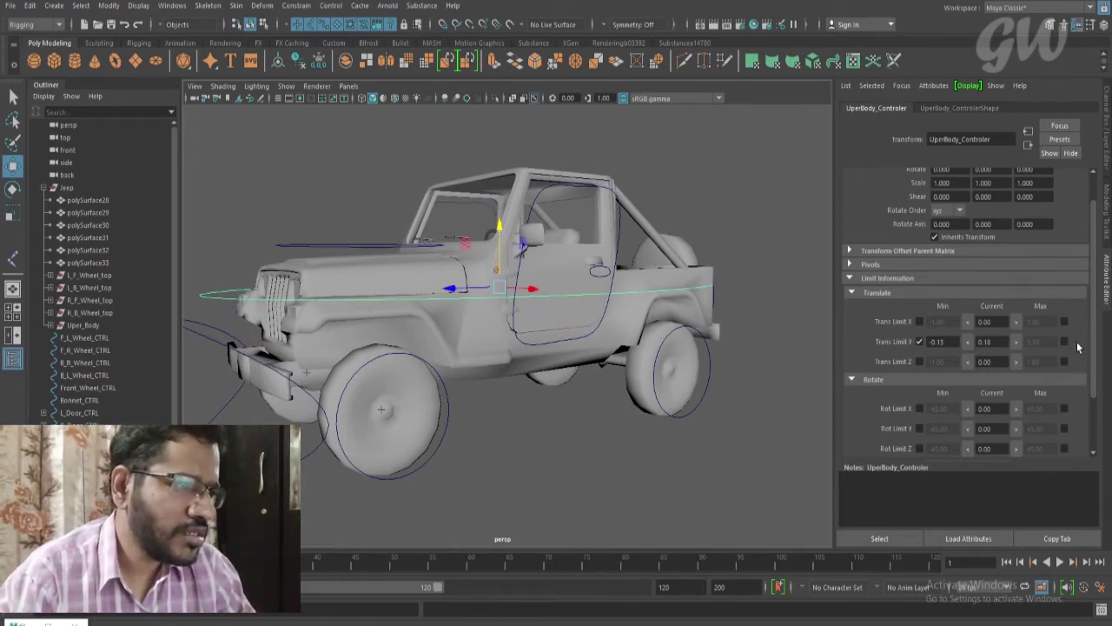
click(1064, 341)
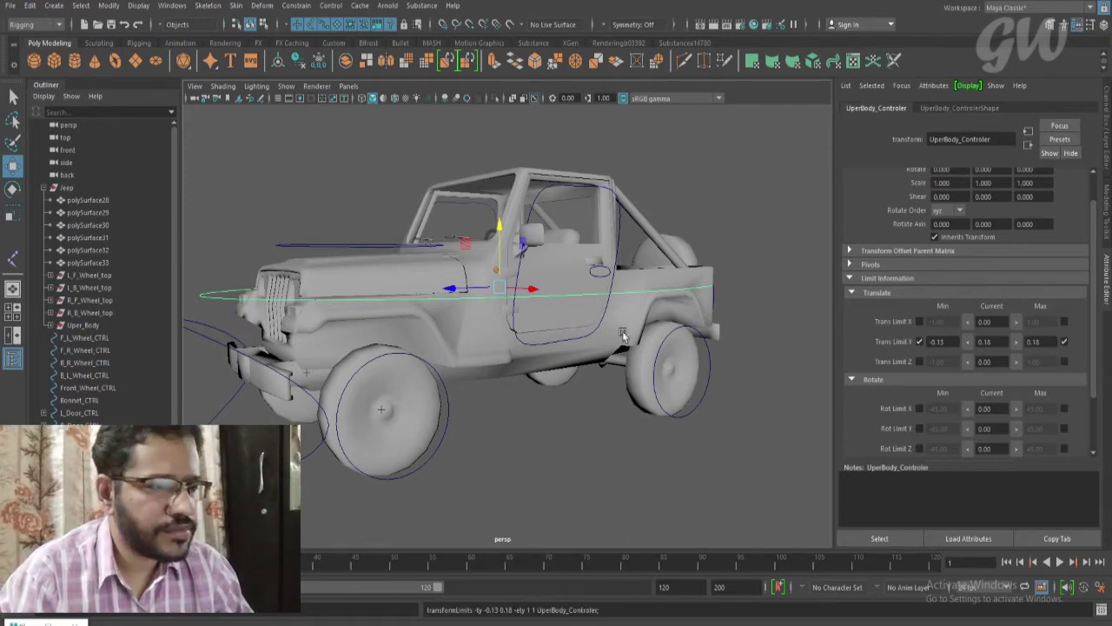
Test the Y translation limits by moving UperBody_Controler up and down, and reset its Y translation to 0
drag(502, 223, 507, 285)
drag(500, 250, 502, 276)
click(1002, 342)
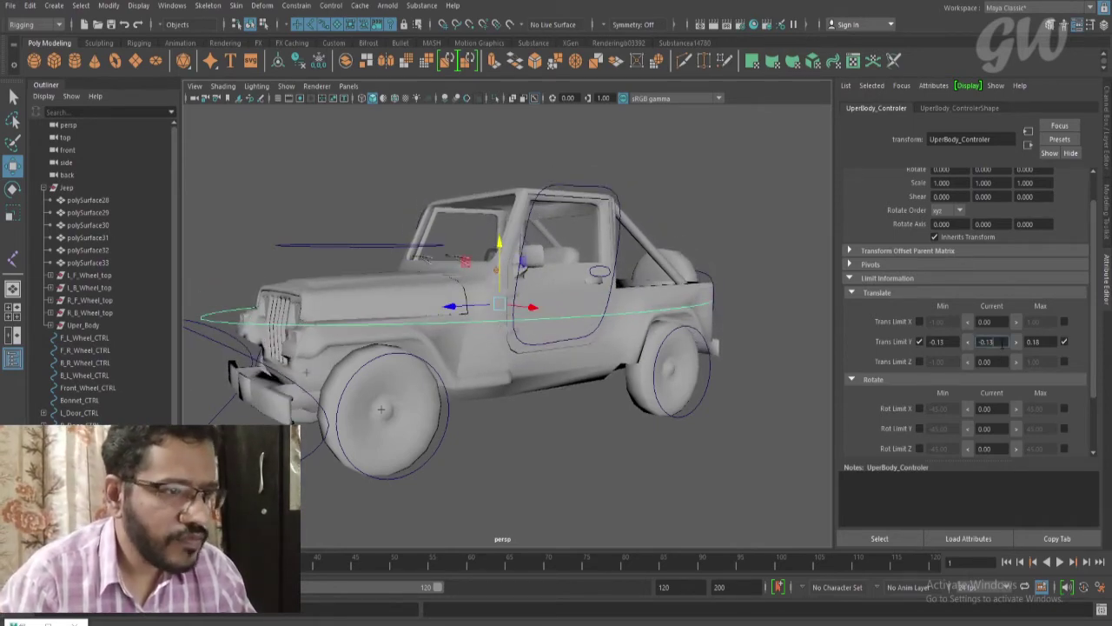
text(0)
key(Return)
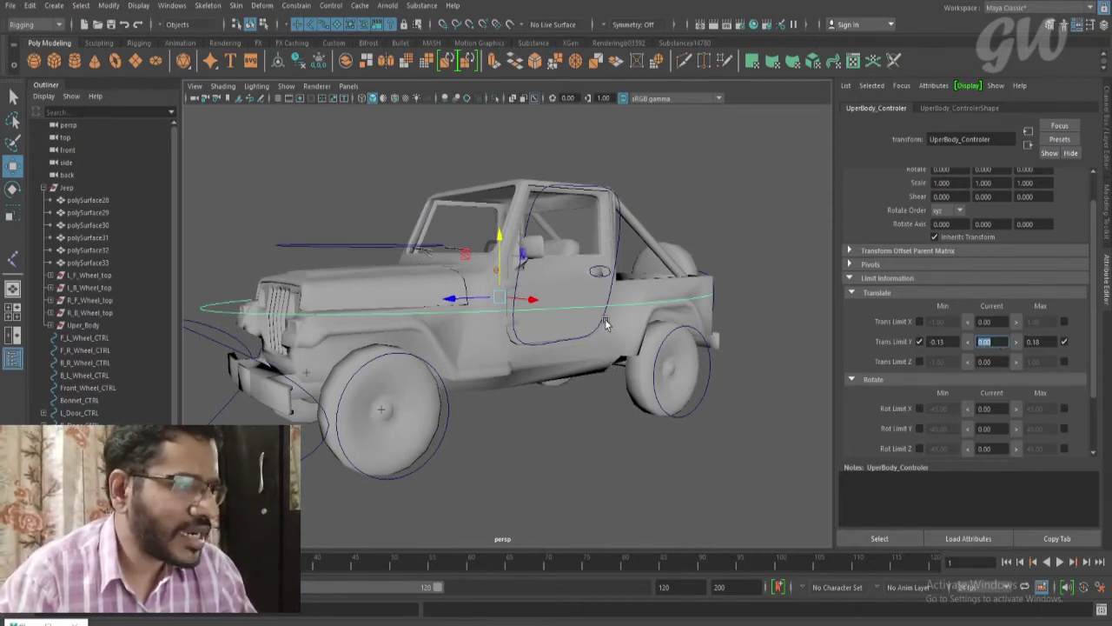
Rotate UperBody_Controler to 2.5 around X and enable that angle as its maximum X rotation limit
key(e)
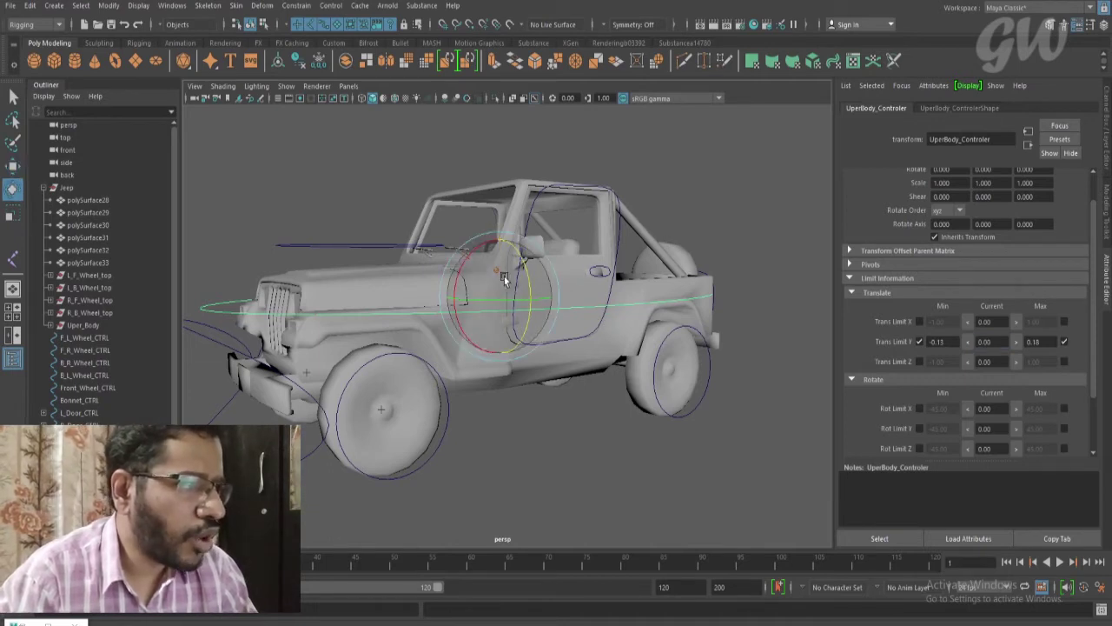
drag(461, 266, 461, 268)
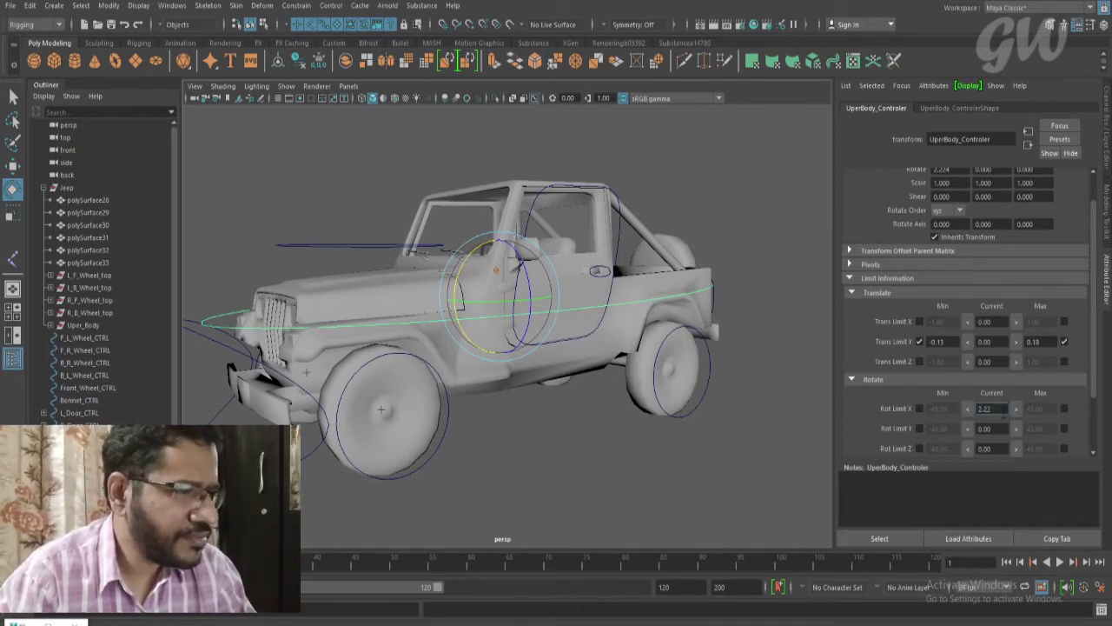
key(Return)
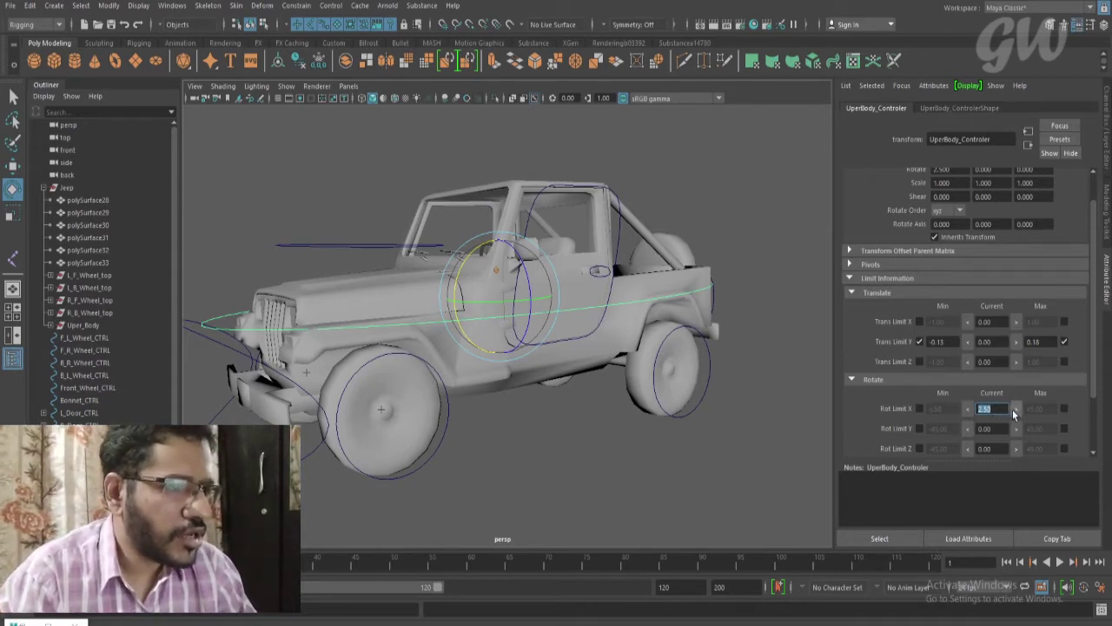
click(1064, 408)
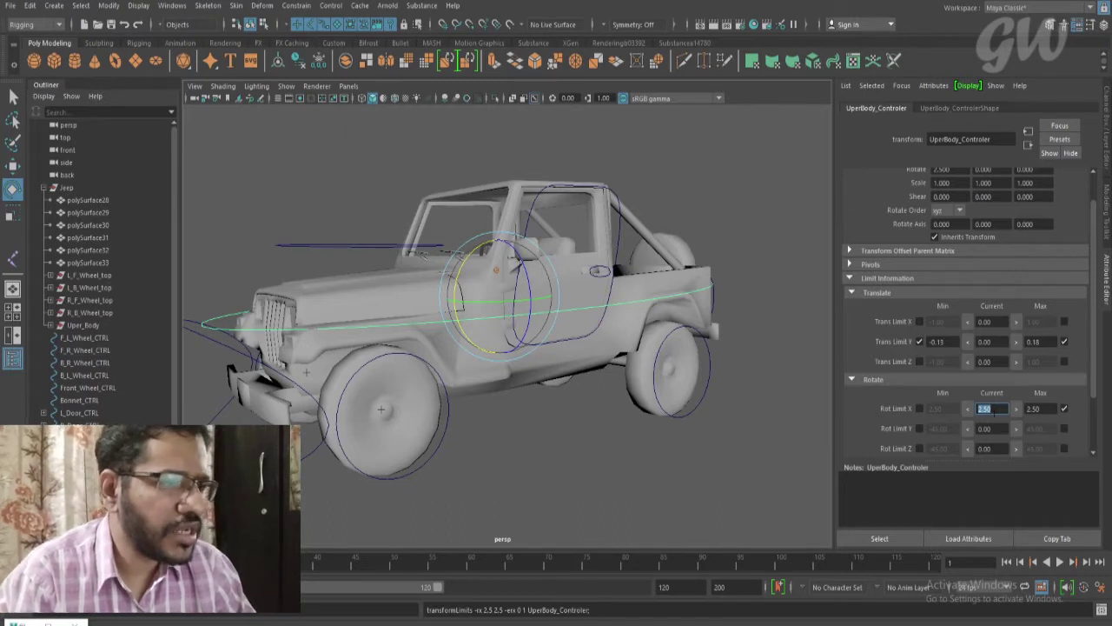
Set UperBody_Controler's current X rotation to -2.5 and enable that angle as its minimum X rotation limit
click(990, 409)
text(-2.5)
key(Return)
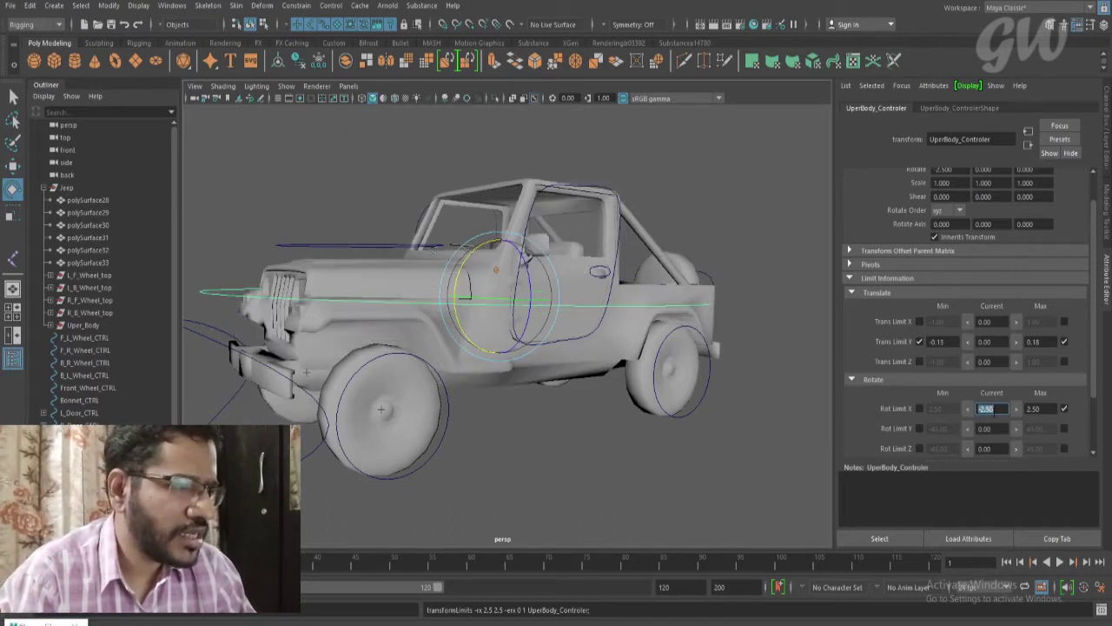
click(920, 408)
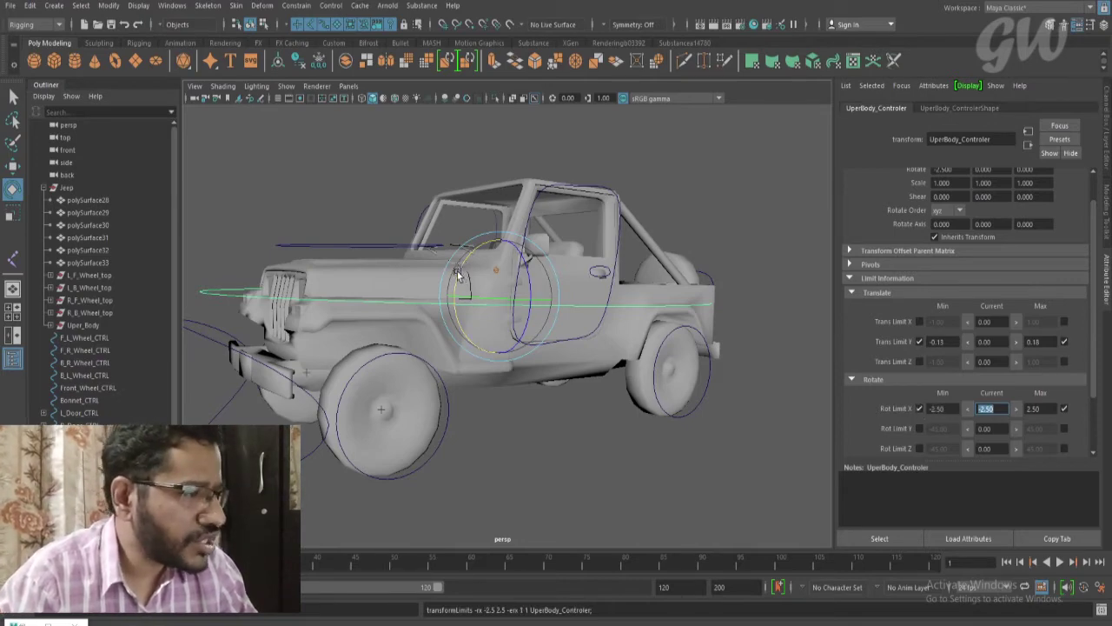
Test the X rotation limits by rotating UperBody_Controler around X, and reset its X rotation to 0
mouse_move(458, 275)
mouse_down()
mouse_move(469, 288)
mouse_move(488, 261)
mouse_move(471, 315)
mouse_move(482, 302)
mouse_up()
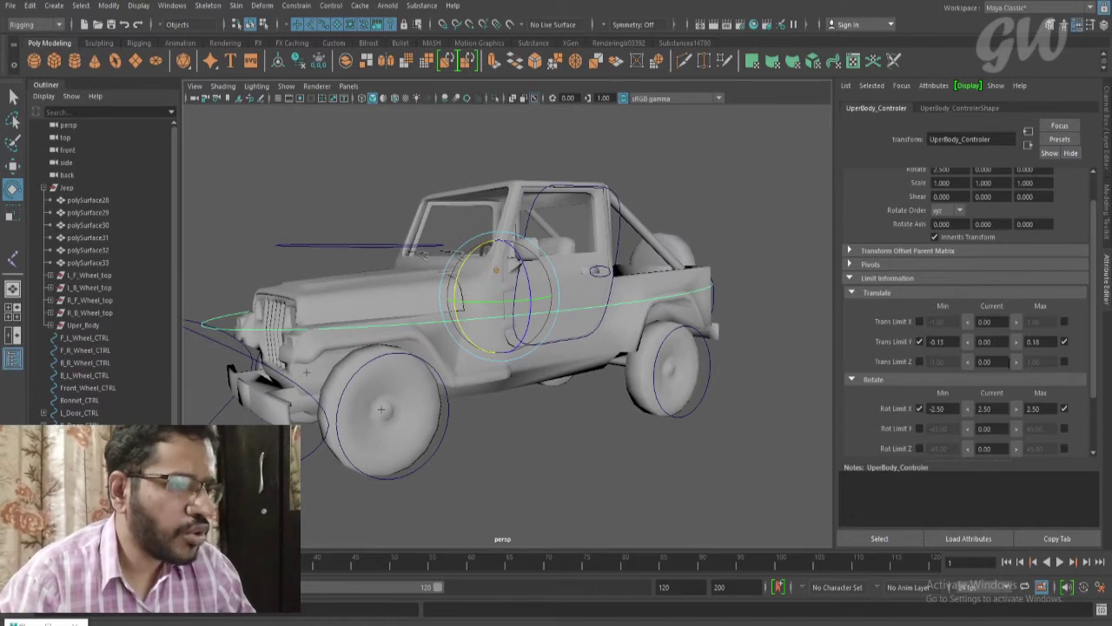
double_click(987, 408)
text(0)
key(Return)
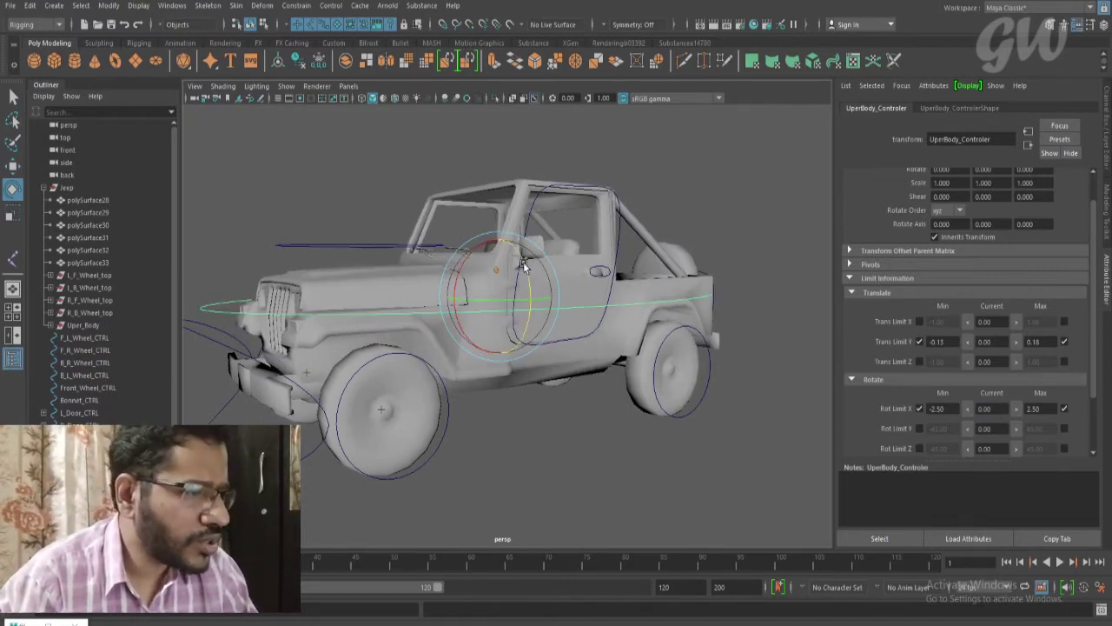
Rotate UperBody_Controler to -3.5 around Z and enable that angle as its minimum Z rotation limit
drag(524, 265, 523, 268)
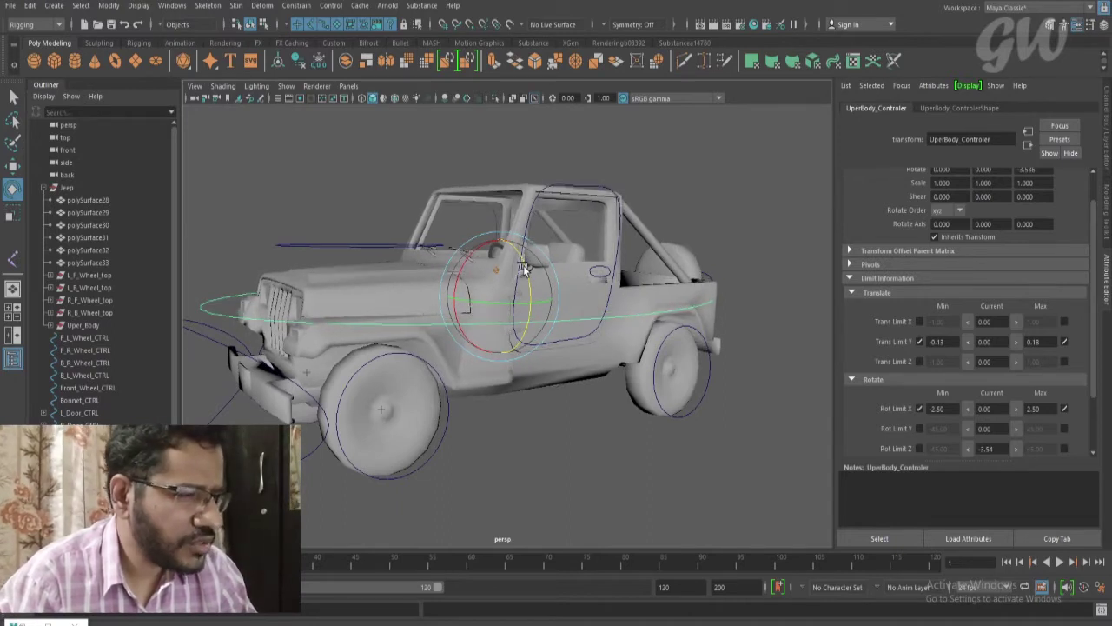
double_click(1000, 448)
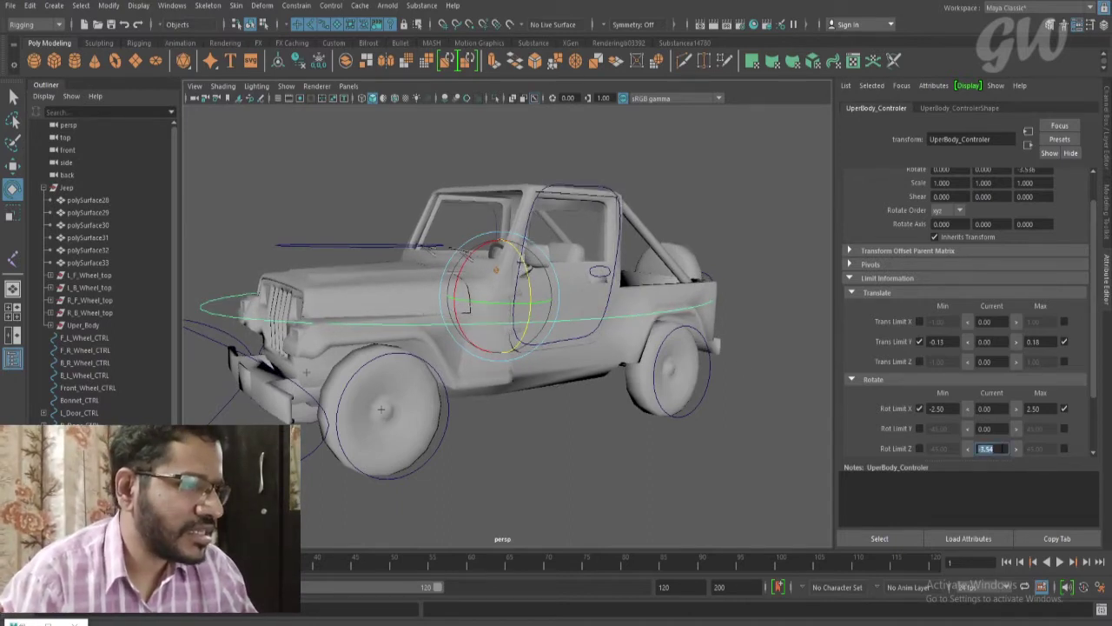
key(Return)
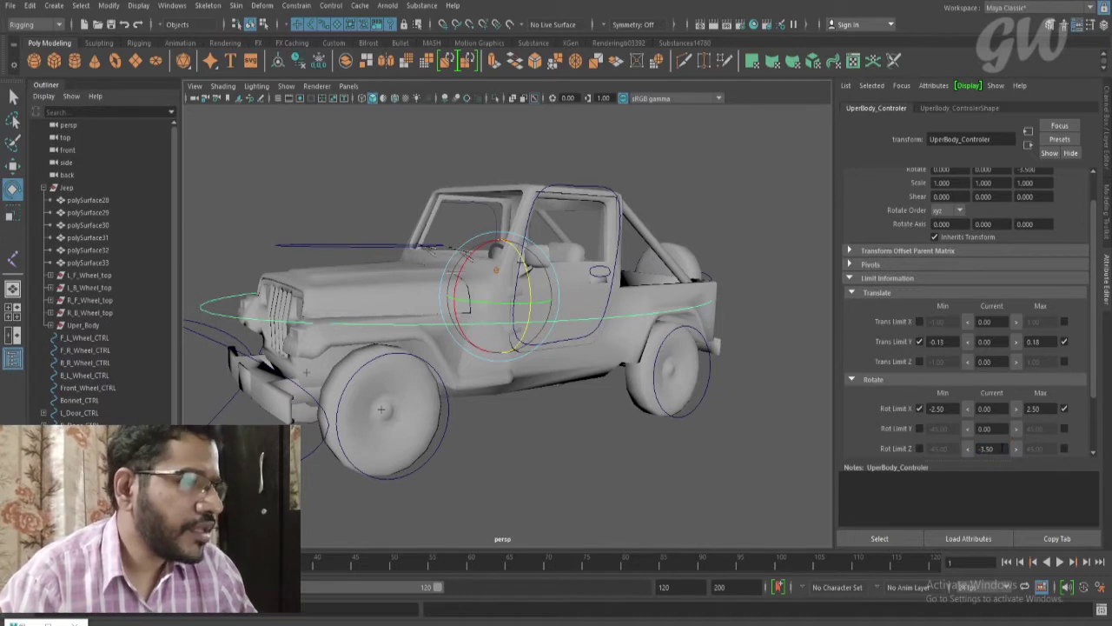
click(967, 448)
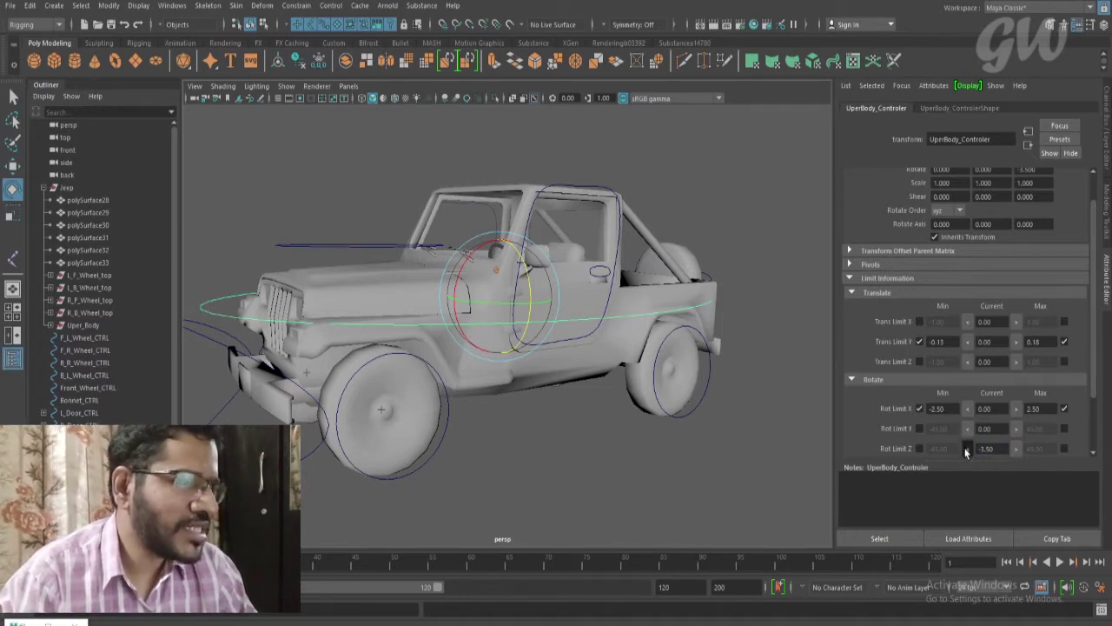
click(920, 448)
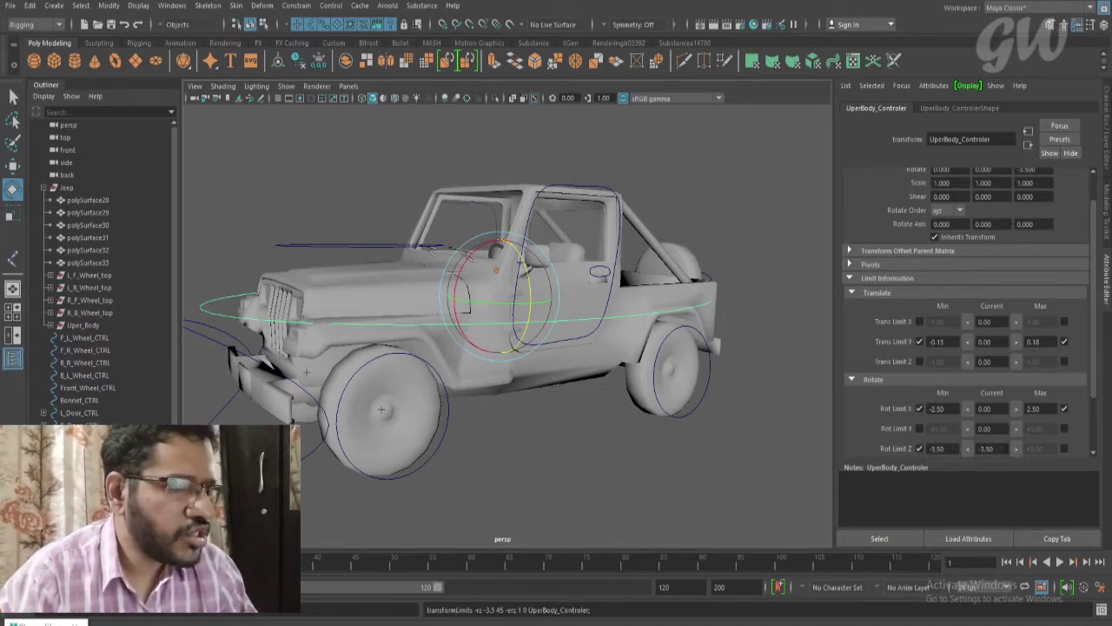
Enable UperBody_Controler's maximum Z rotation limit and set it to 3.5
double_click(991, 448)
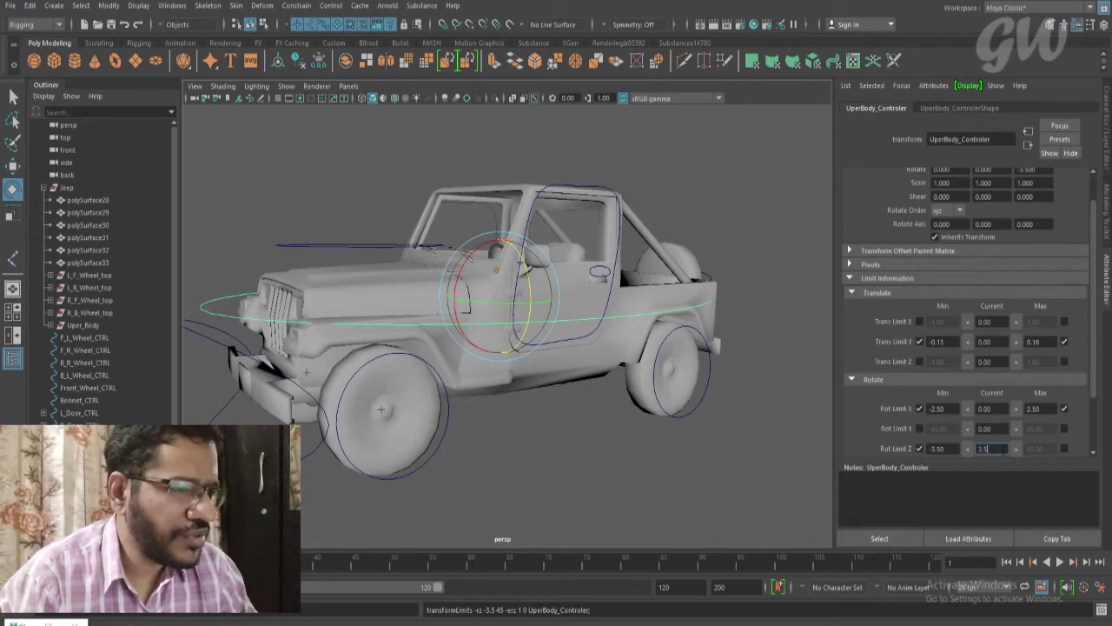
text(3.5)
key(Return)
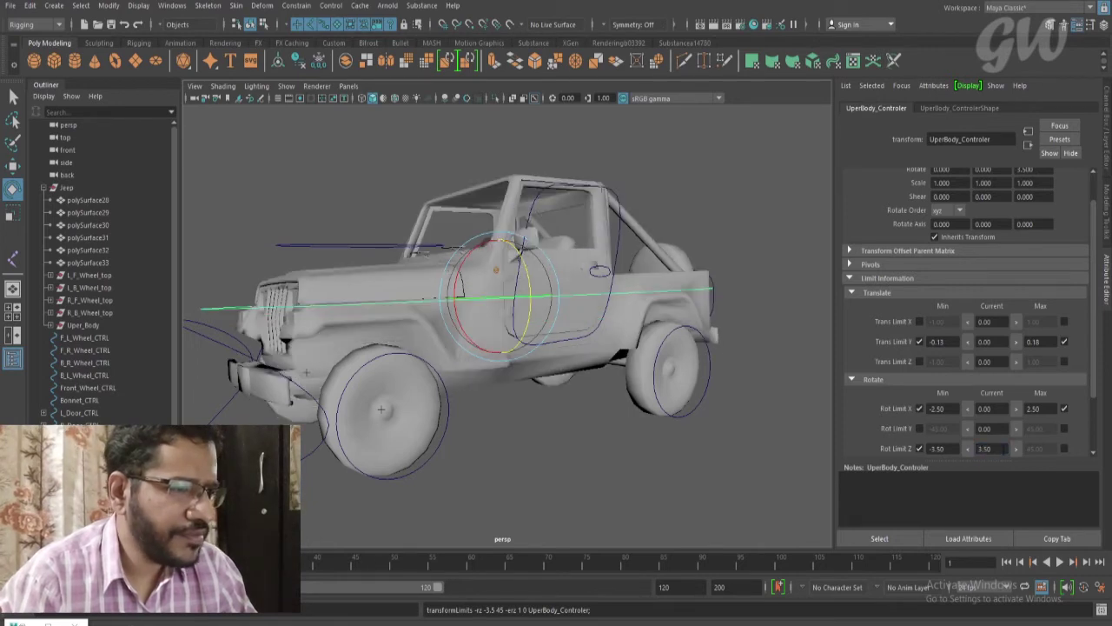
click(1063, 448)
drag(530, 271, 528, 296)
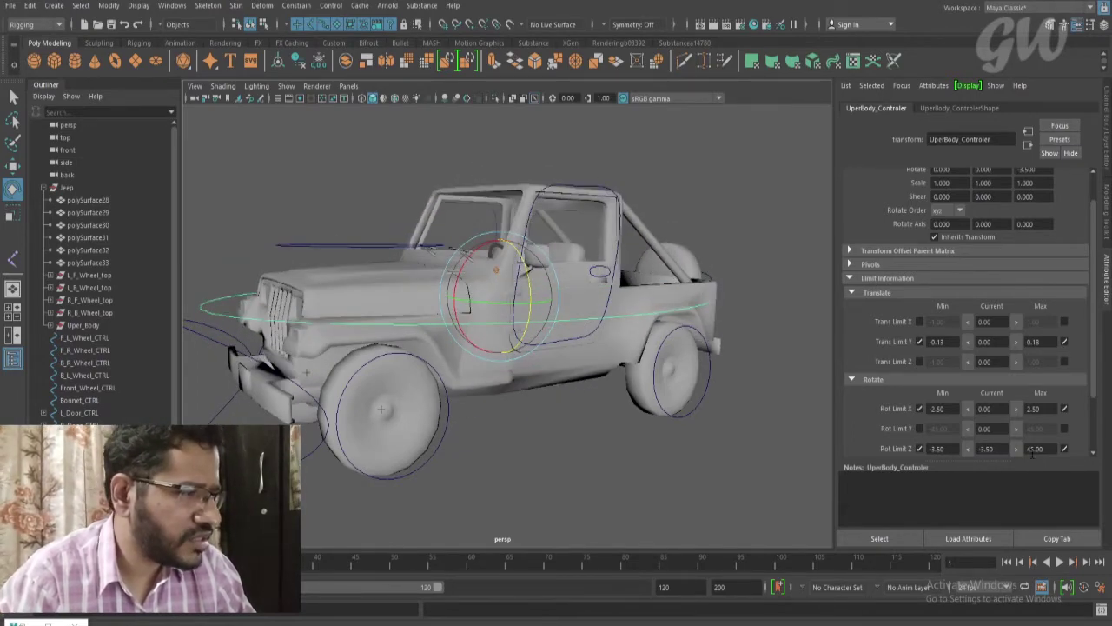
double_click(1045, 450)
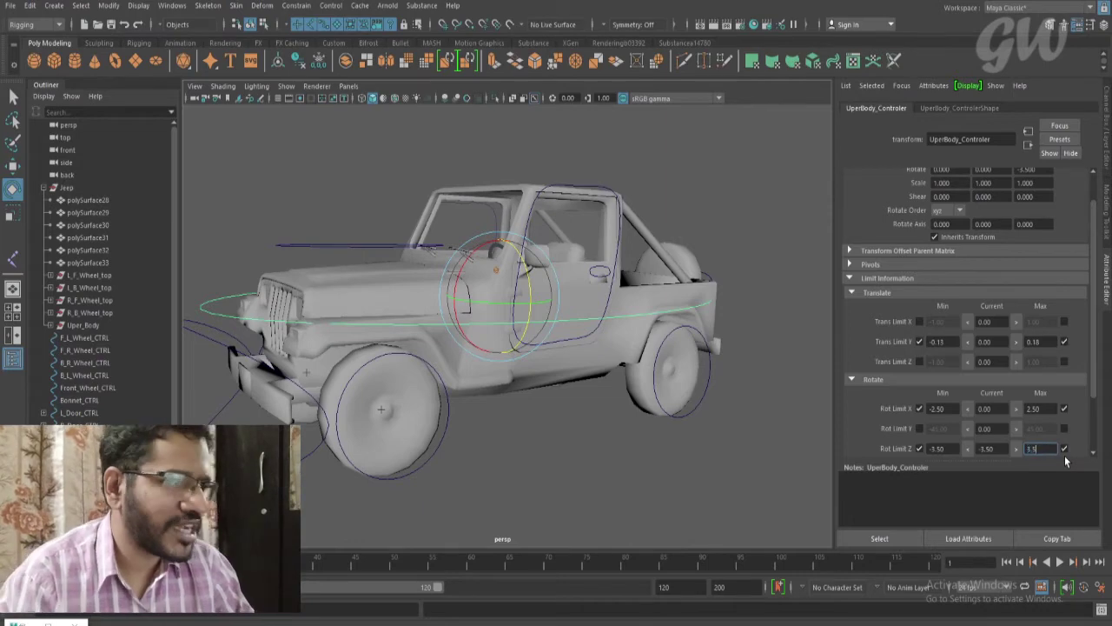
key(Return)
Test the Z rotation limits by rotating UperBody_Controler around Z, and reset its Z rotation to 0
drag(528, 277, 530, 305)
double_click(985, 448)
text(0)
key(Return)
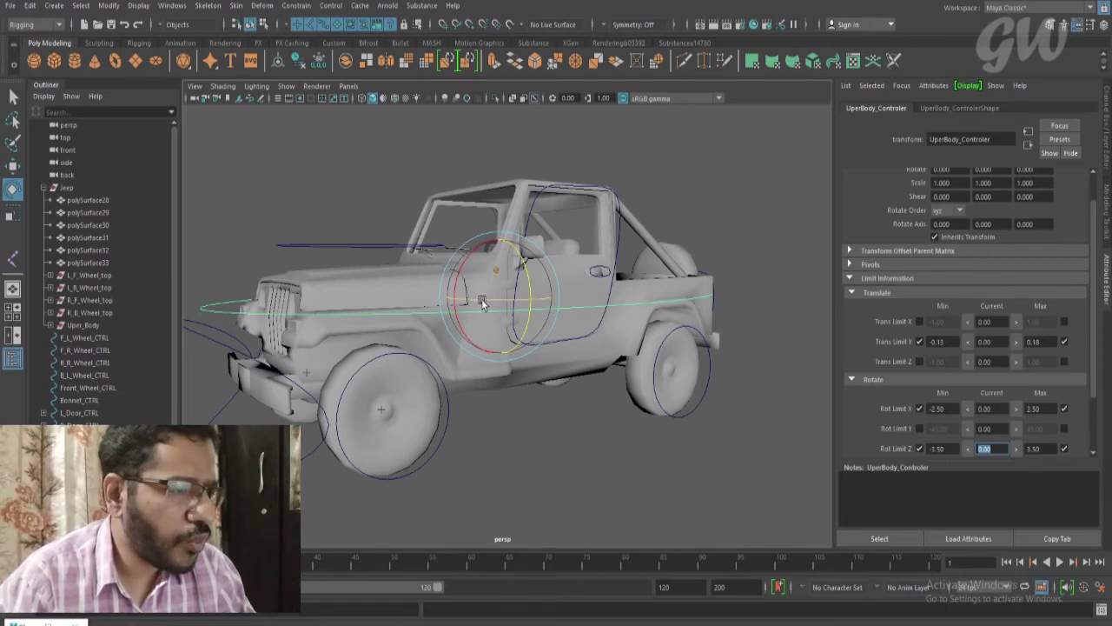
Test rotating UperBody_Controler around Y, and undo the rotation
mouse_move(483, 302)
mouse_down()
mouse_move(494, 300)
mouse_move(469, 301)
mouse_move(479, 304)
mouse_up()
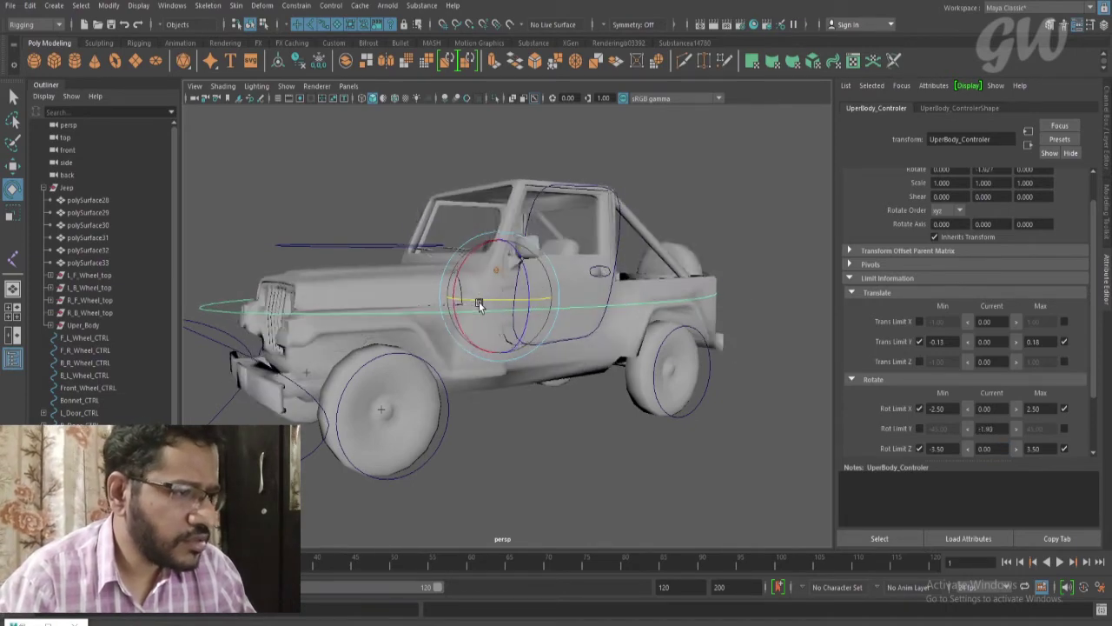
key(ctrl+z)
key(ctrl+z)
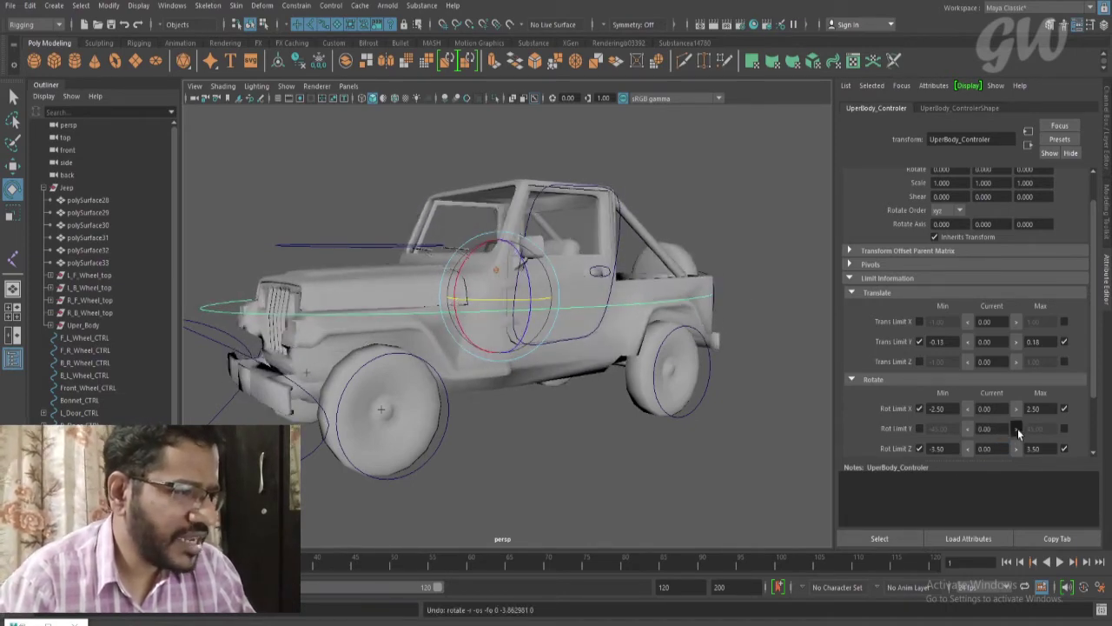
Enable UperBody_Controler's minimum and maximum Y rotation limits, both at 0
click(1017, 429)
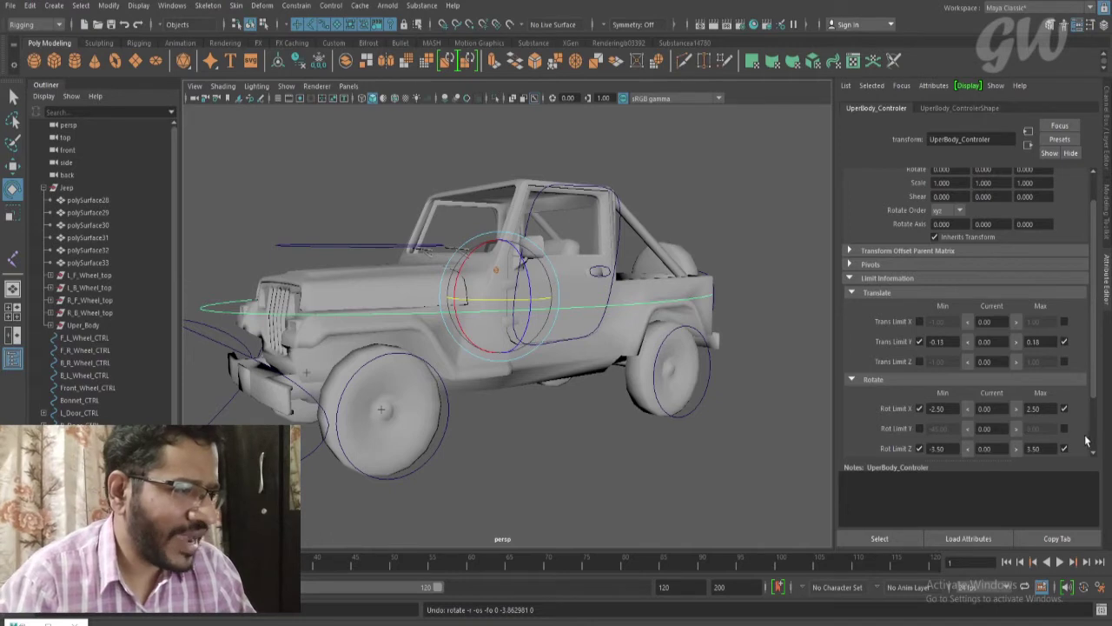
click(920, 429)
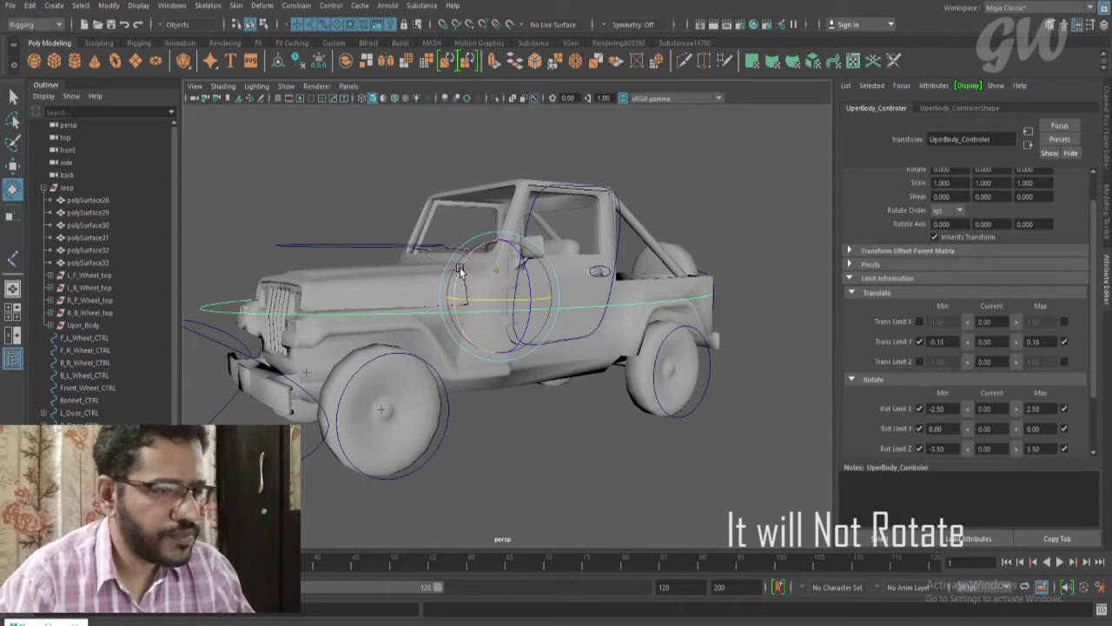
Test all of UperBody_Controler's rotation limits by rotating it freely, and reset its X and Z rotations to 0
drag(459, 271, 528, 279)
double_click(999, 408)
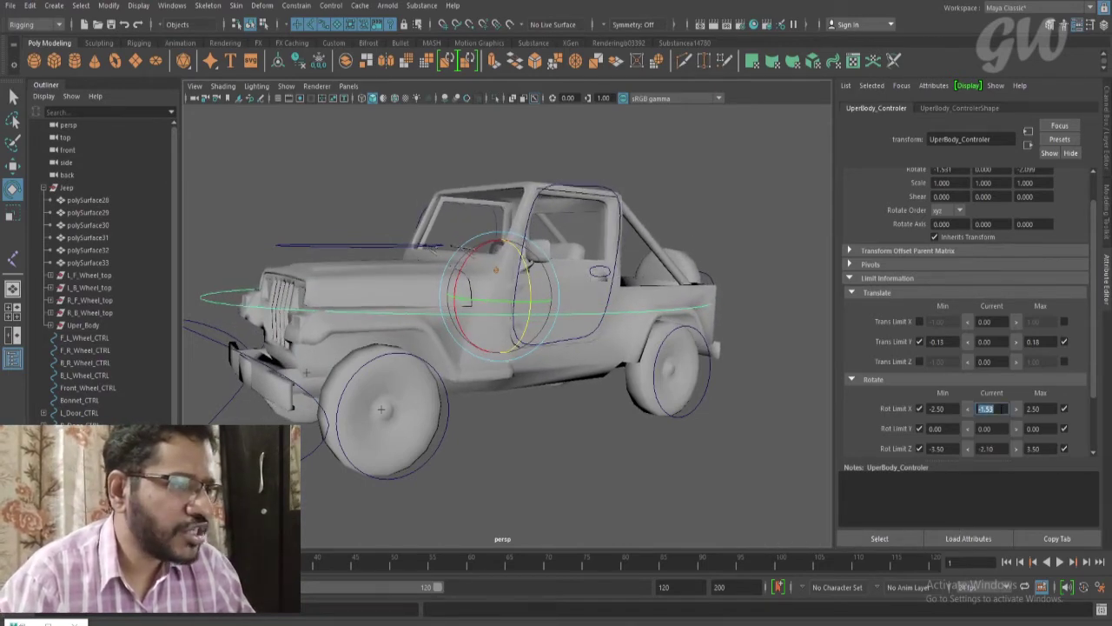
text(0)
key(Return)
double_click(990, 449)
text(00)
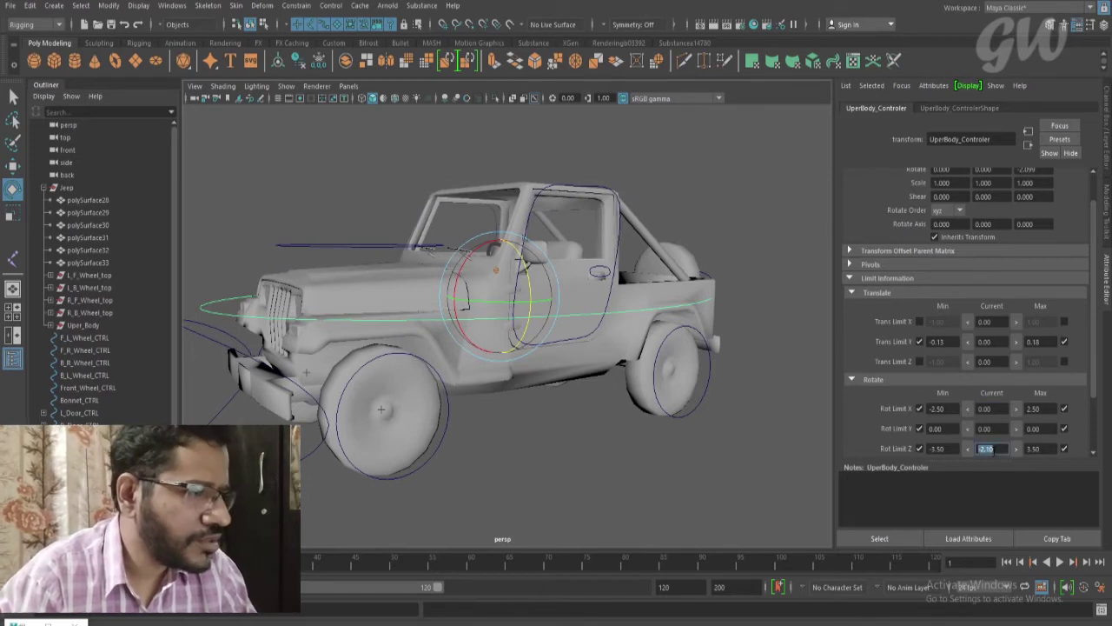
key(Return)
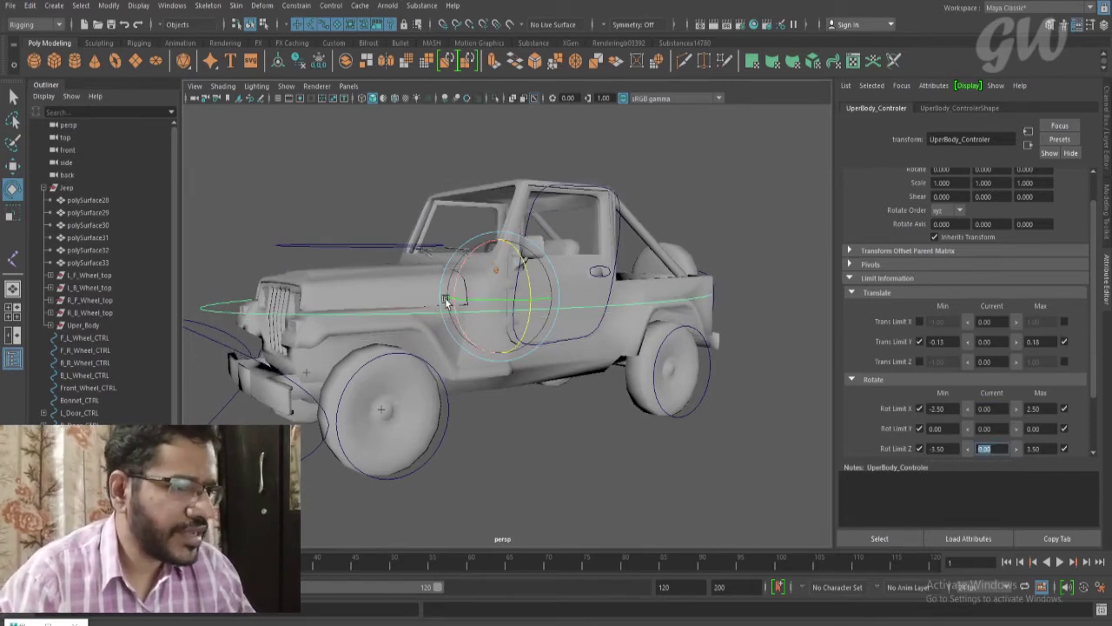
alt+drag(518, 300, 527, 354)
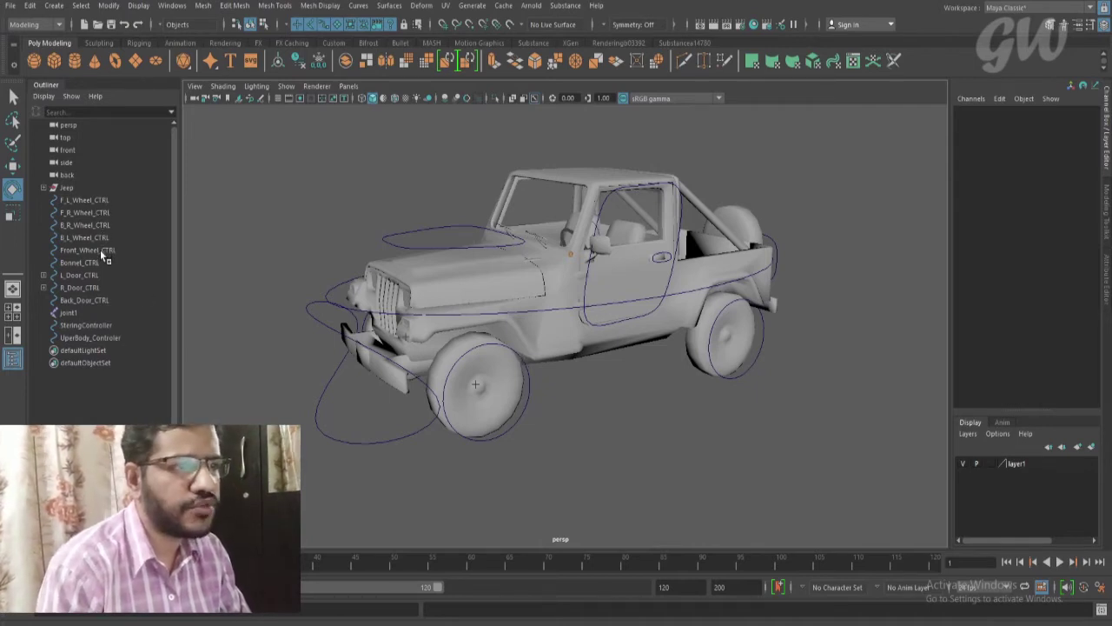
Expand the Jeep group and parent F_L_Wheel_CTRL under its L_F_Wheel_top group
click(470, 349)
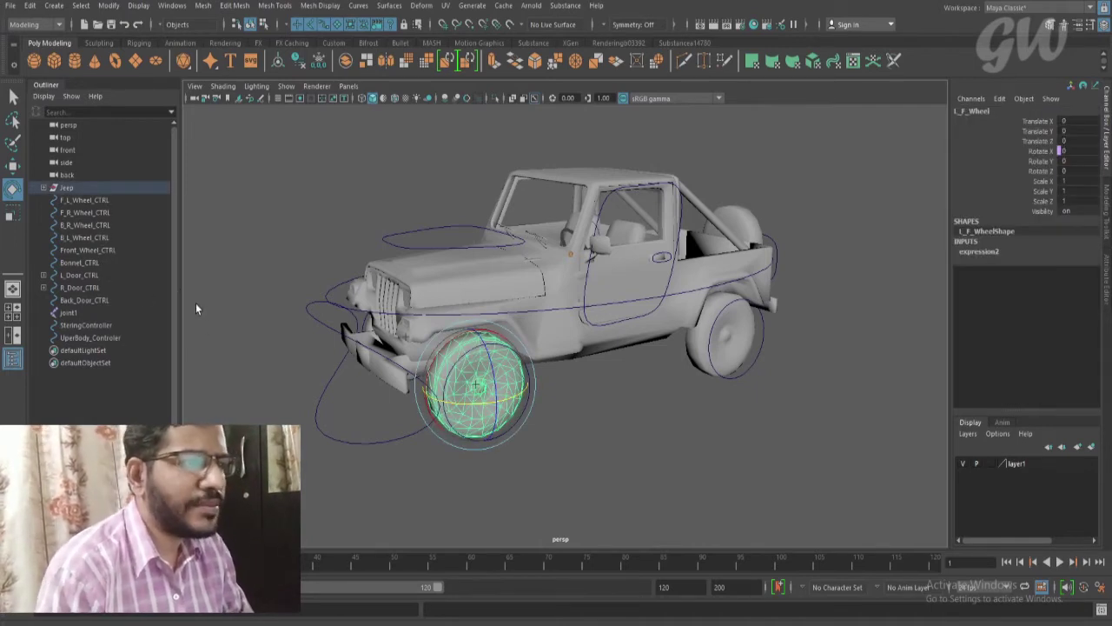
click(45, 188)
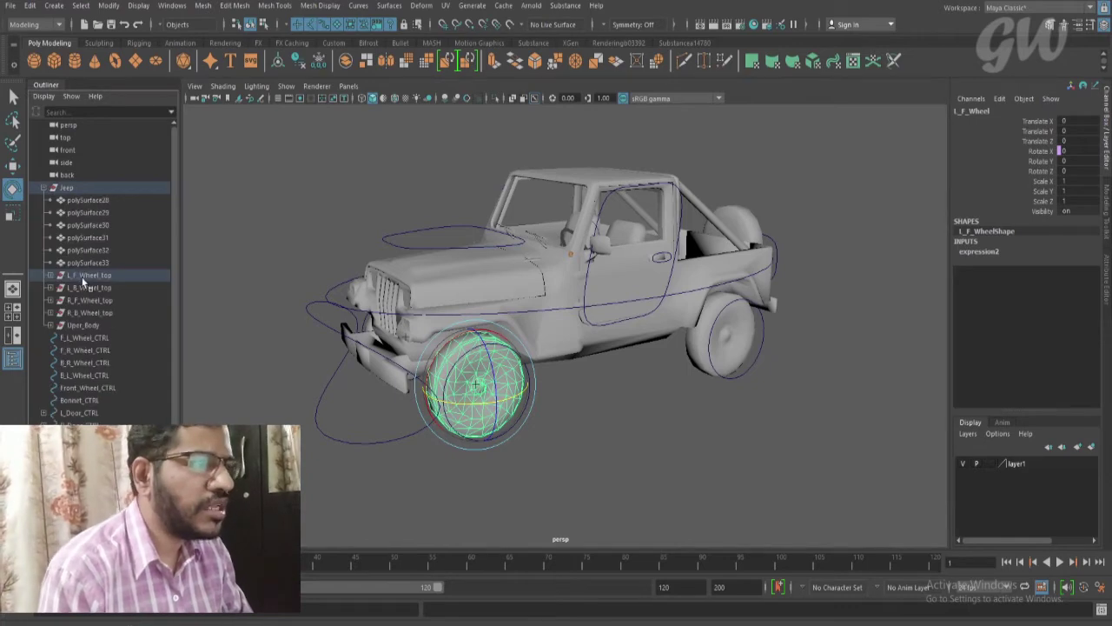
click(529, 373)
click(529, 374)
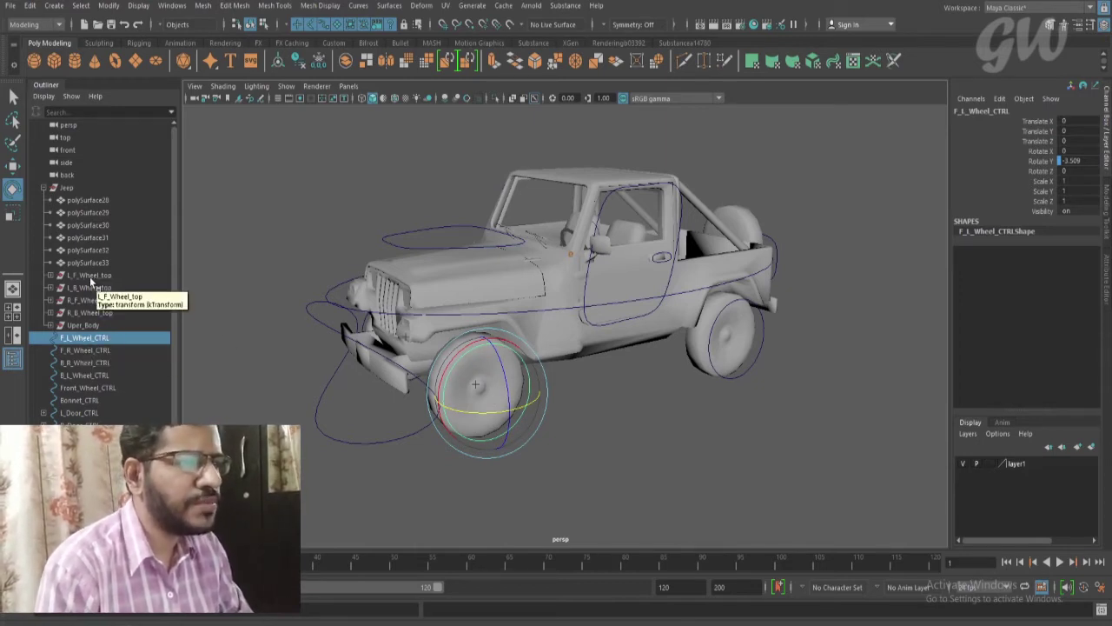
middle_drag(85, 335, 105, 278)
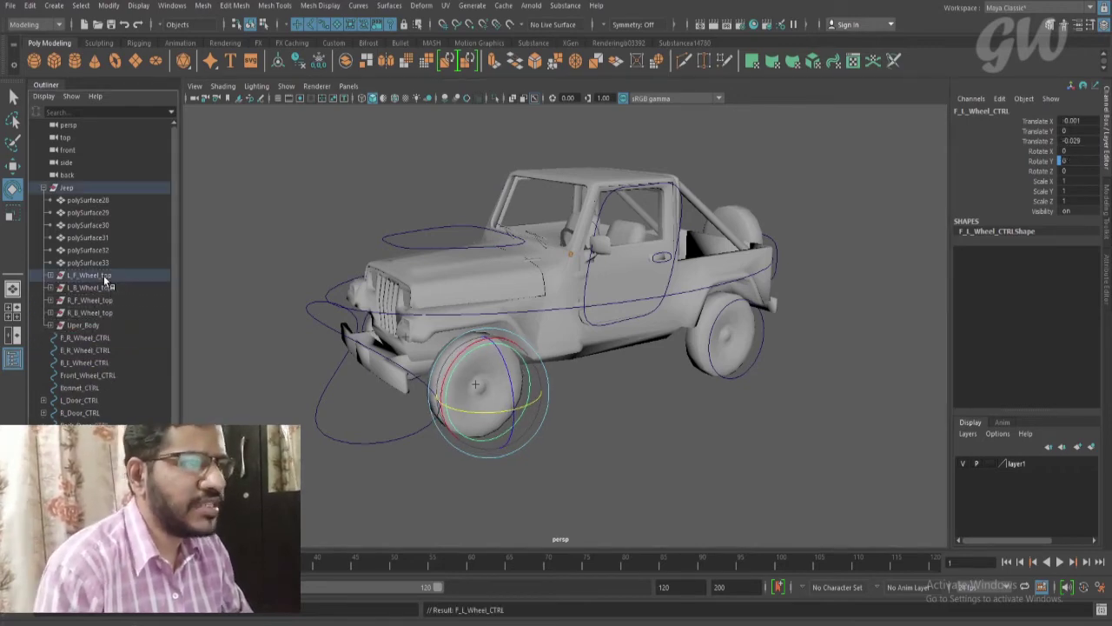
click(104, 279)
alt+drag(521, 391, 619, 391)
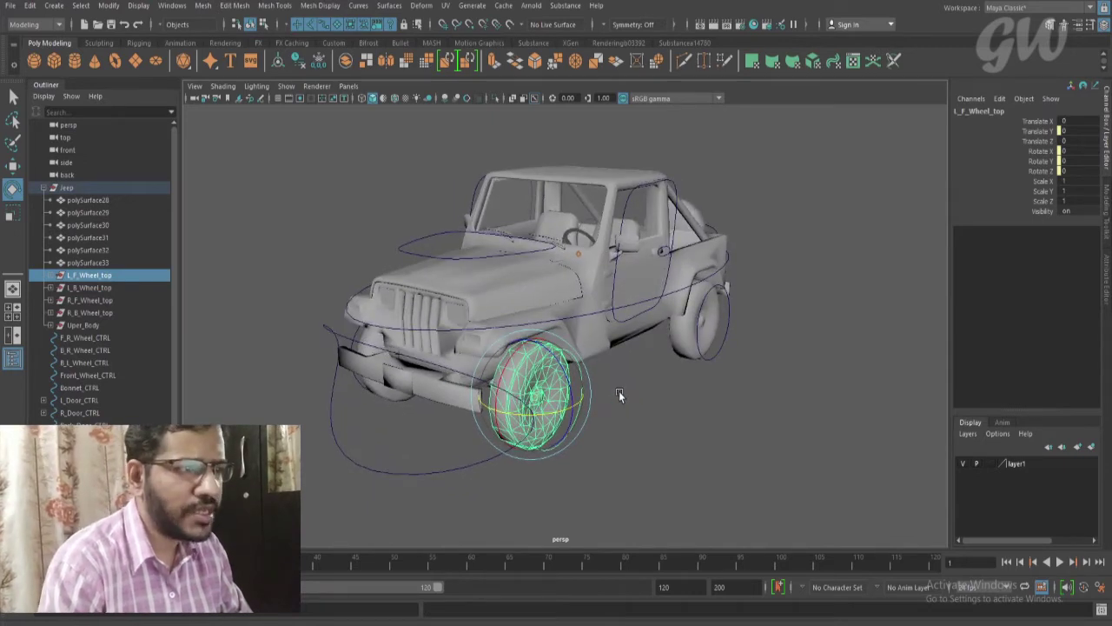
Parent F_R_Wheel_CTRL under the R_F_Wheel_top group and B_R_Wheel_CTRL under the R_B_Wheel_top group
middle_drag(78, 338, 103, 302)
click(66, 342)
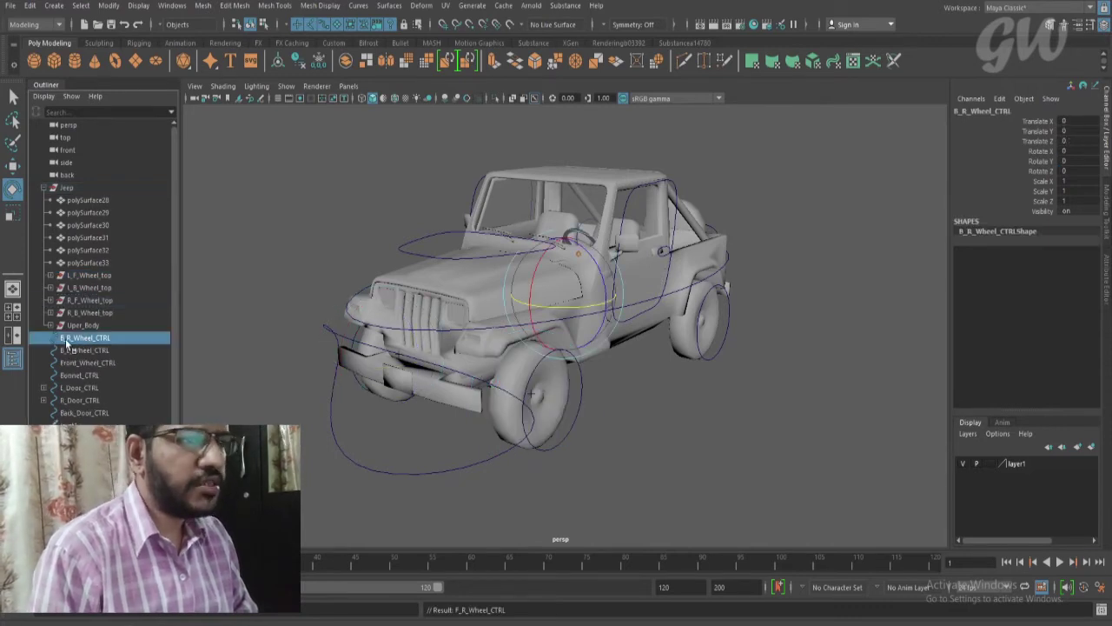
middle_drag(66, 340, 106, 312)
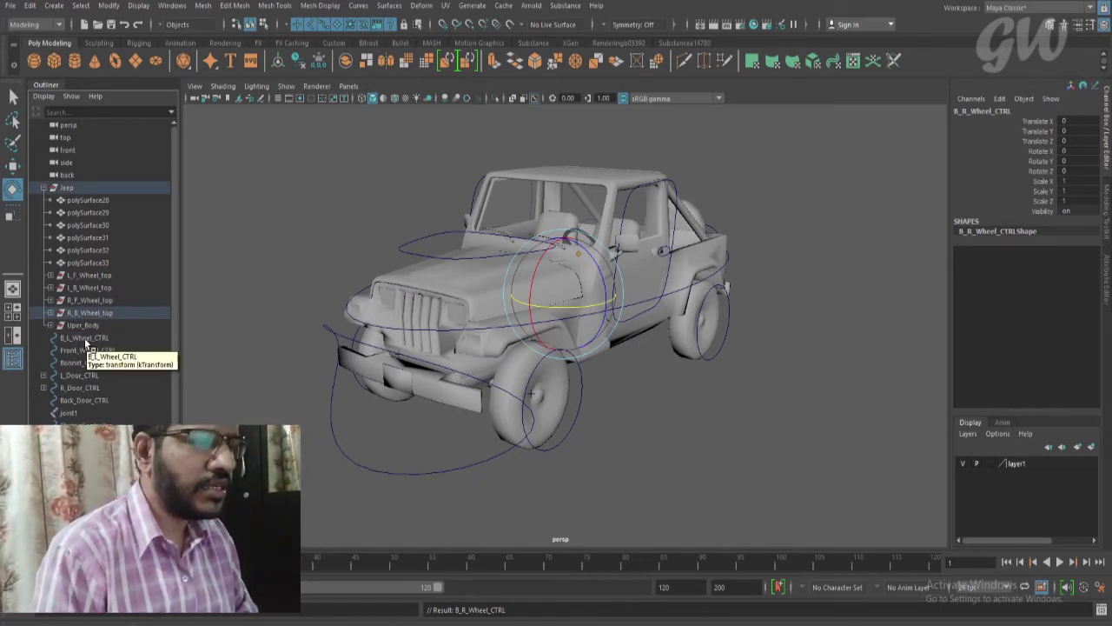
Parent B_L_Wheel_CTRL under the L_B_Wheel_top group, and check the four wheel groups by selecting them in turn
middle_drag(85, 339, 91, 339)
middle_drag(109, 299, 107, 288)
click(109, 275)
click(109, 288)
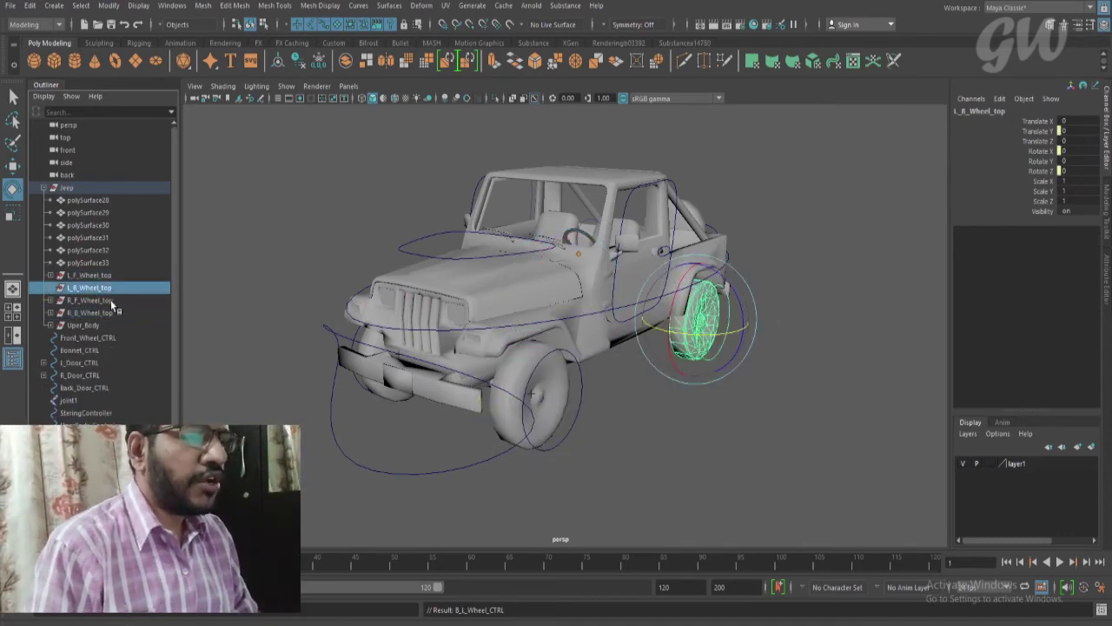
click(108, 301)
click(108, 312)
alt+drag(450, 390, 464, 369)
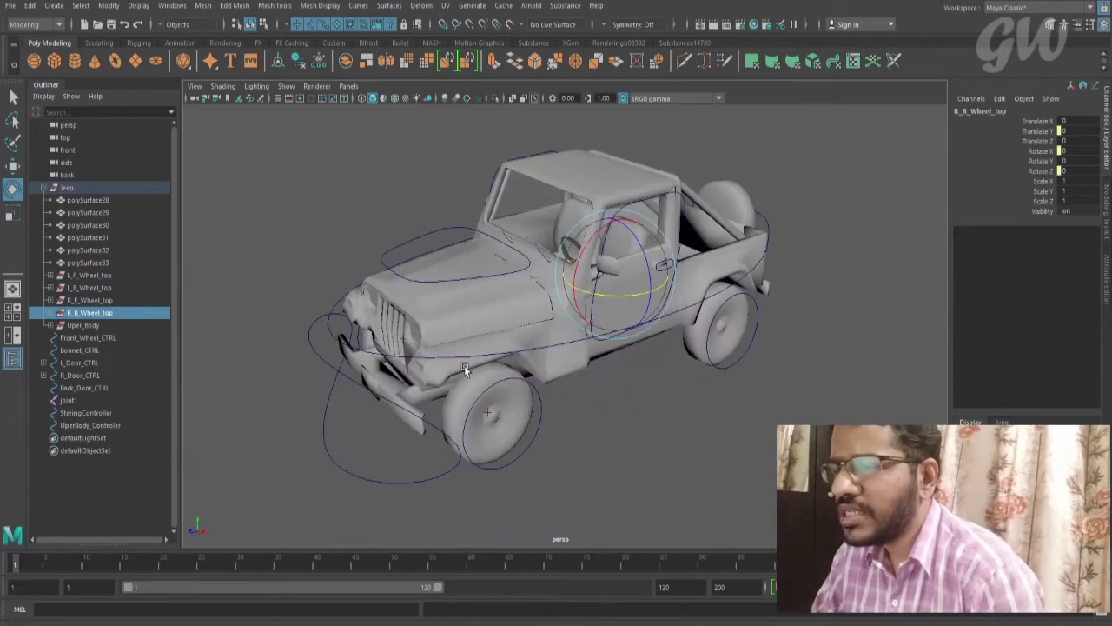
Parent Bonnet_CTRL under the Bonnet group inside Uper_Body
click(442, 233)
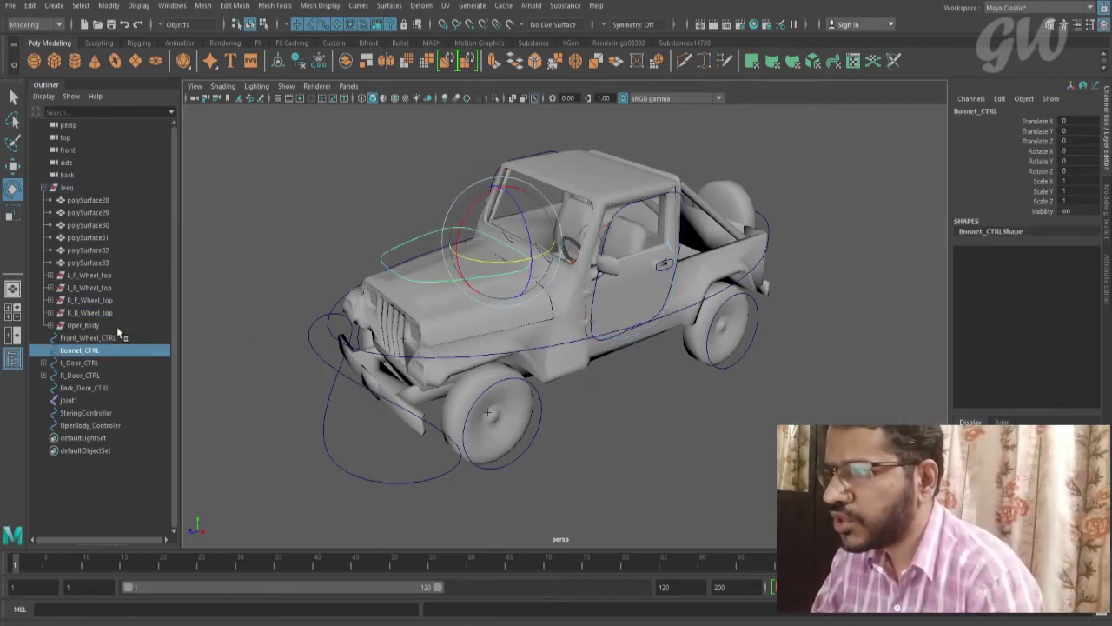
click(50, 325)
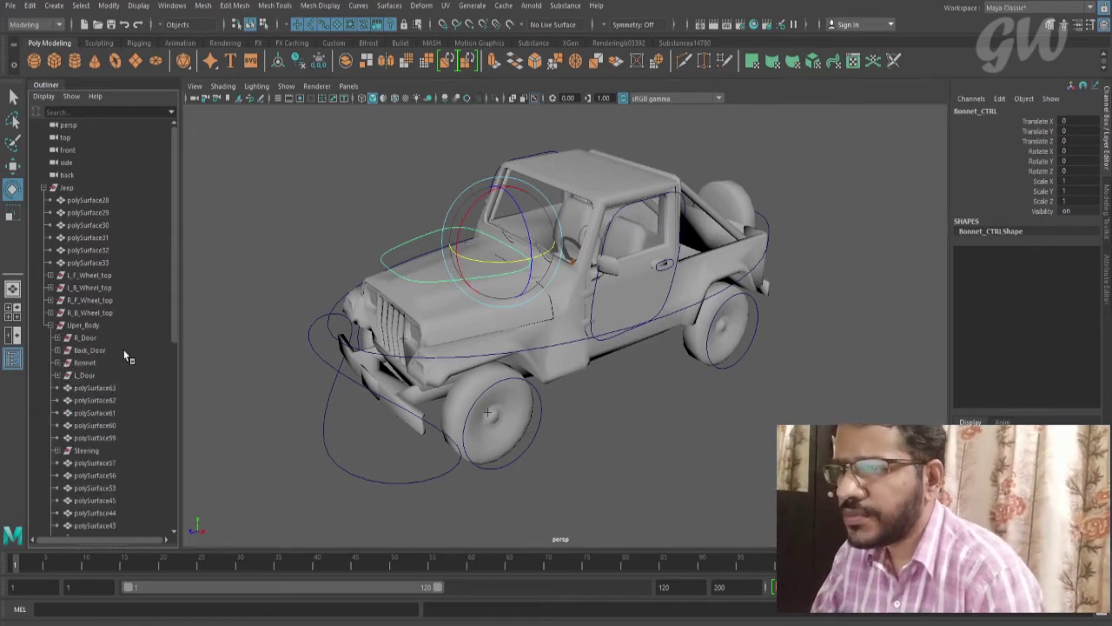
scroll(119, 351, down, 8)
scroll(117, 346, up, 3)
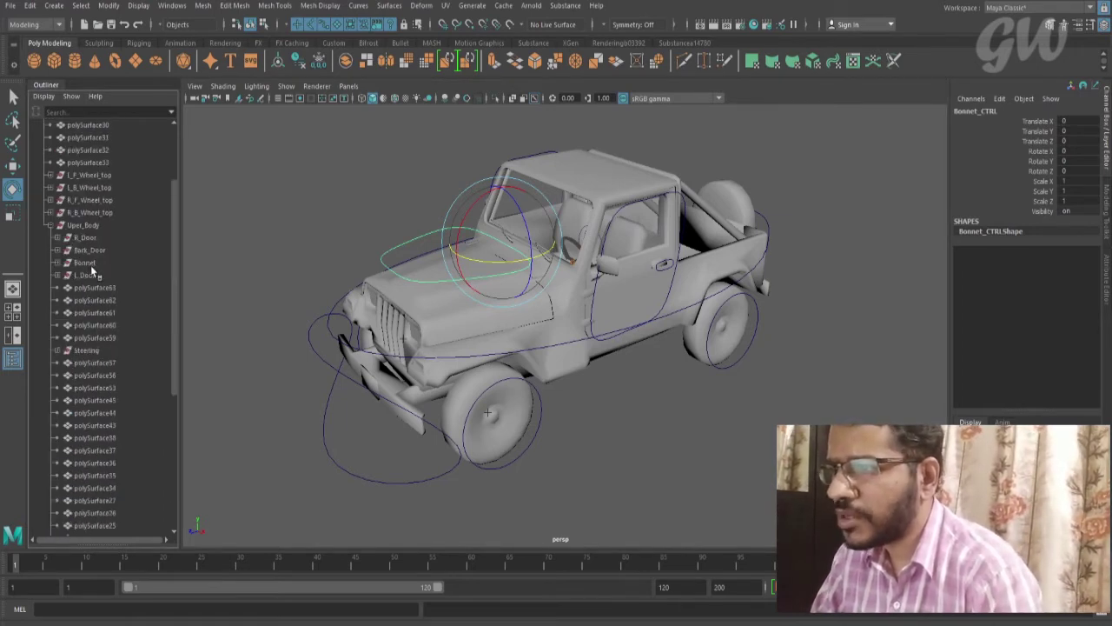
scroll(104, 313, down, 8)
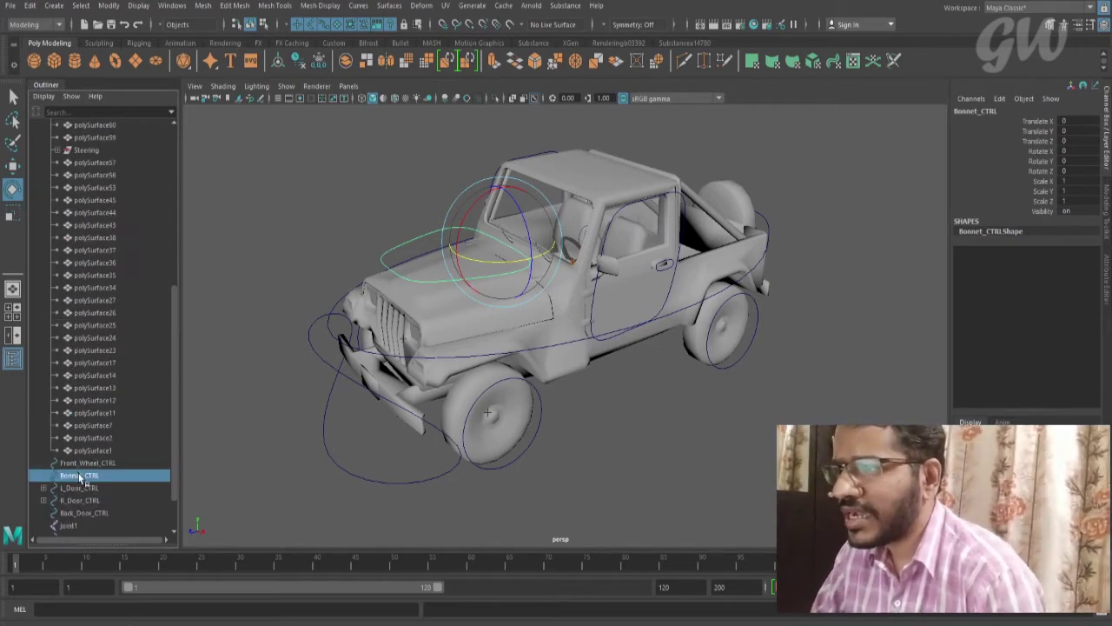
middle_drag(80, 477, 121, 298)
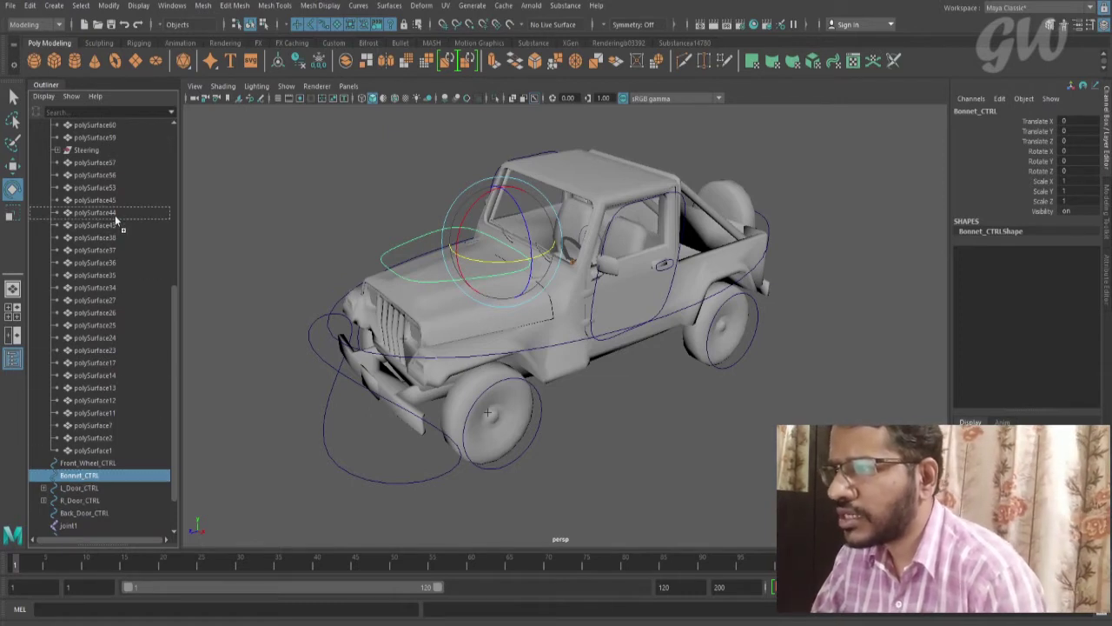
middle_drag(121, 150, 93, 163)
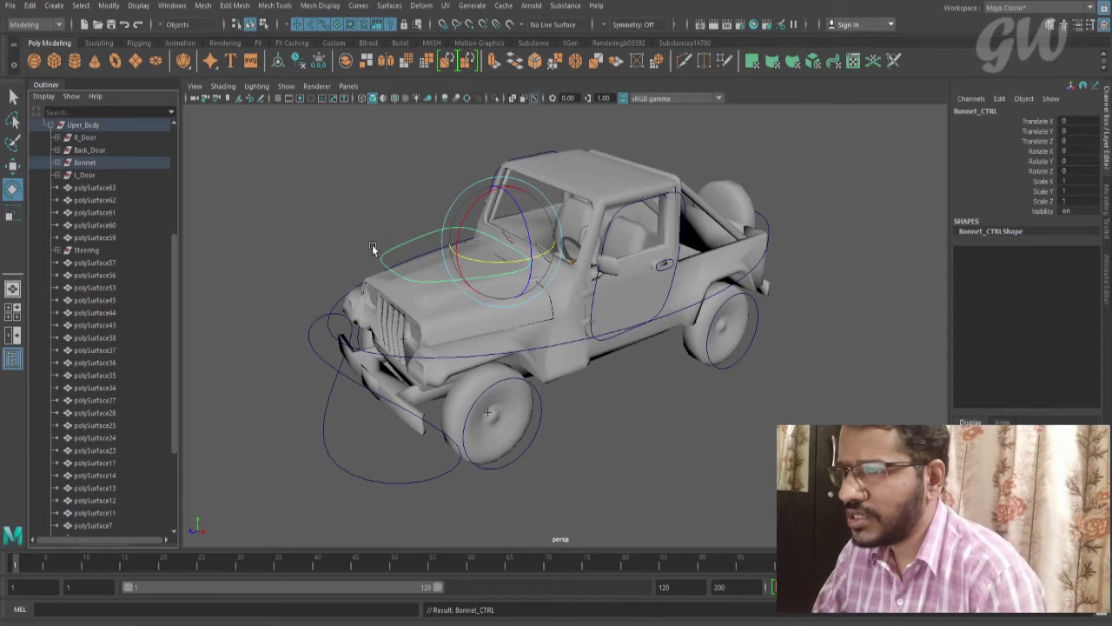
click(87, 164)
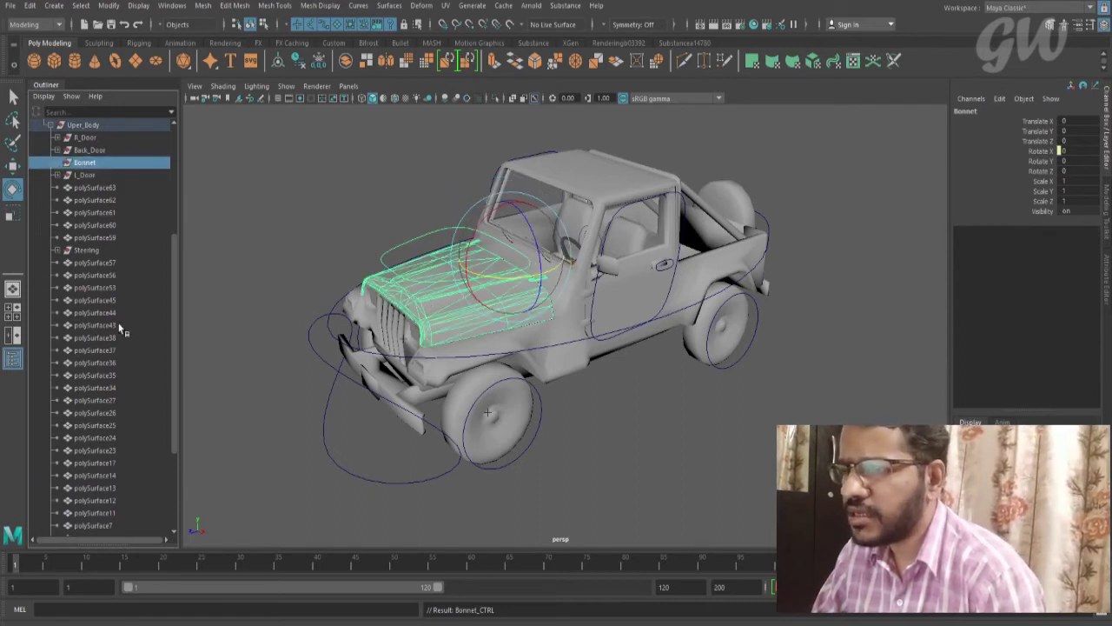
Parent L_Door_CTRL under the L_Door group inside Uper_Body
scroll(121, 324, down, 4)
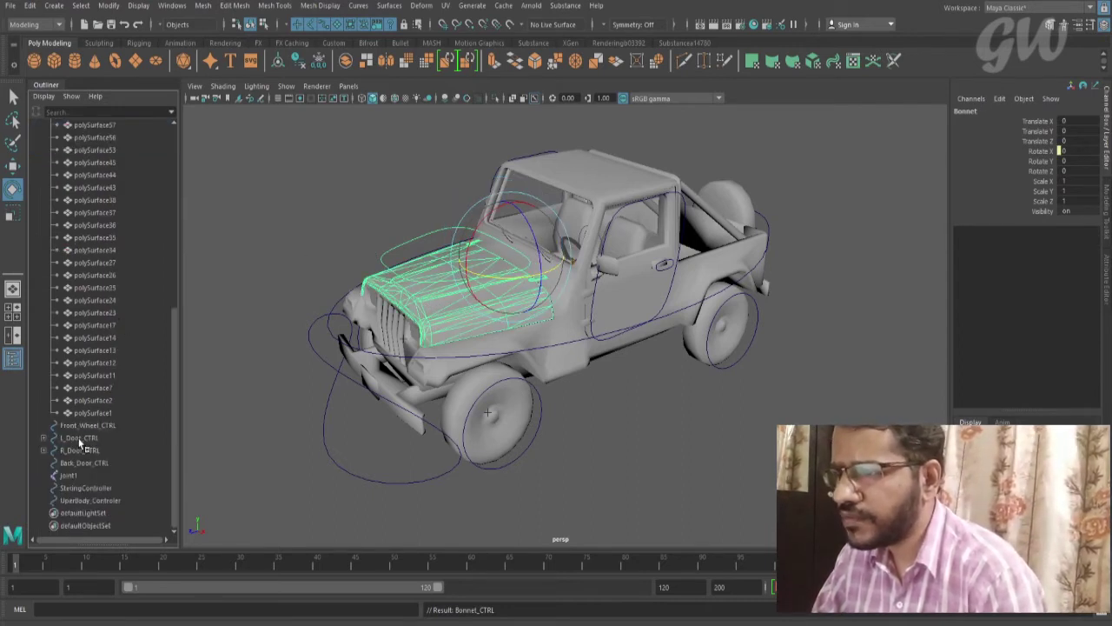
click(80, 438)
middle_drag(90, 438, 110, 160)
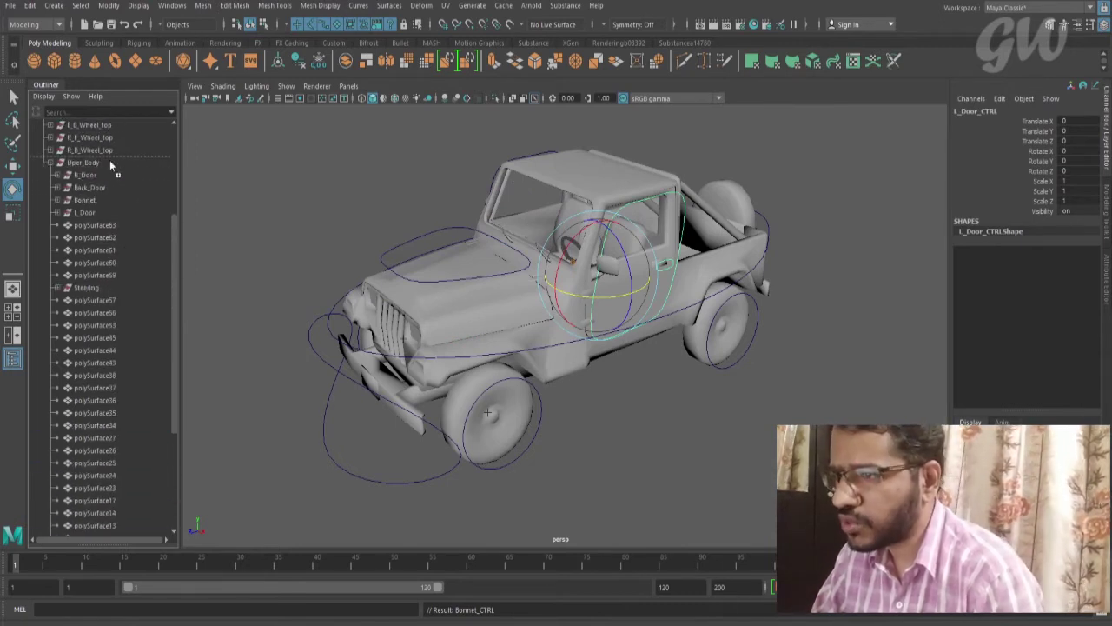
middle_drag(104, 209, 104, 212)
click(87, 213)
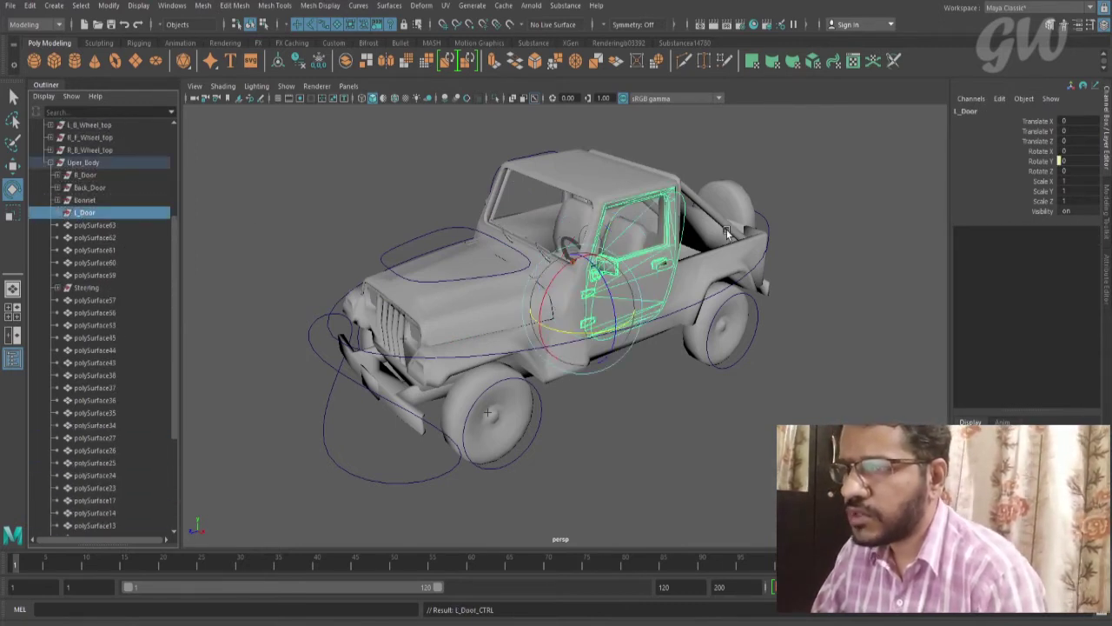
Parent R_Door_CTRL under the R_Door group inside Uper_Body
alt+drag(408, 339, 533, 342)
scroll(114, 413, down, 4)
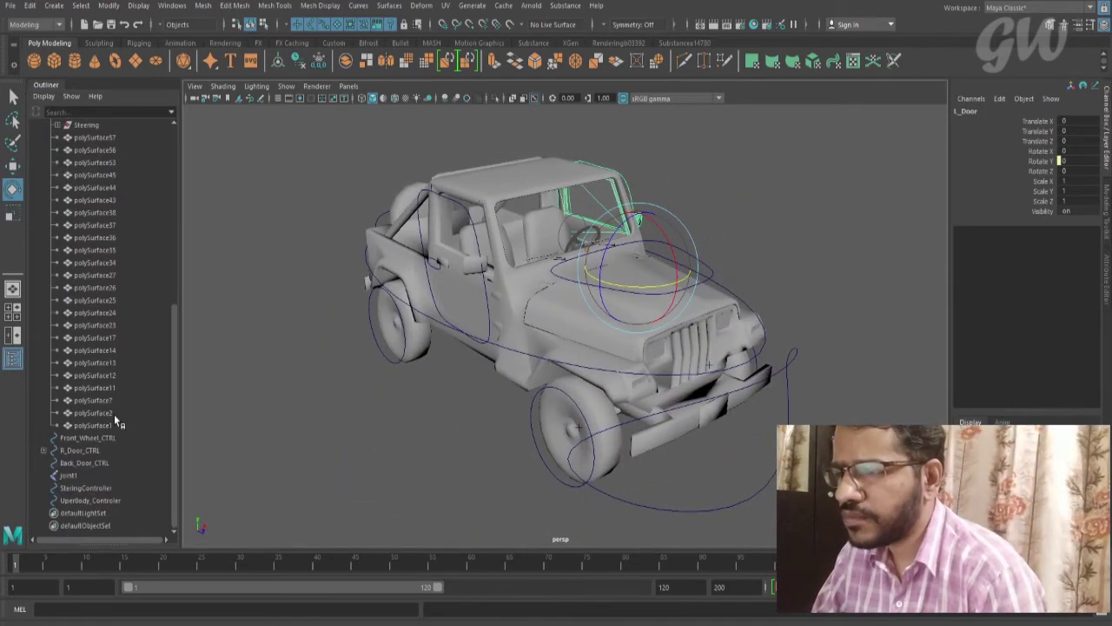
click(92, 450)
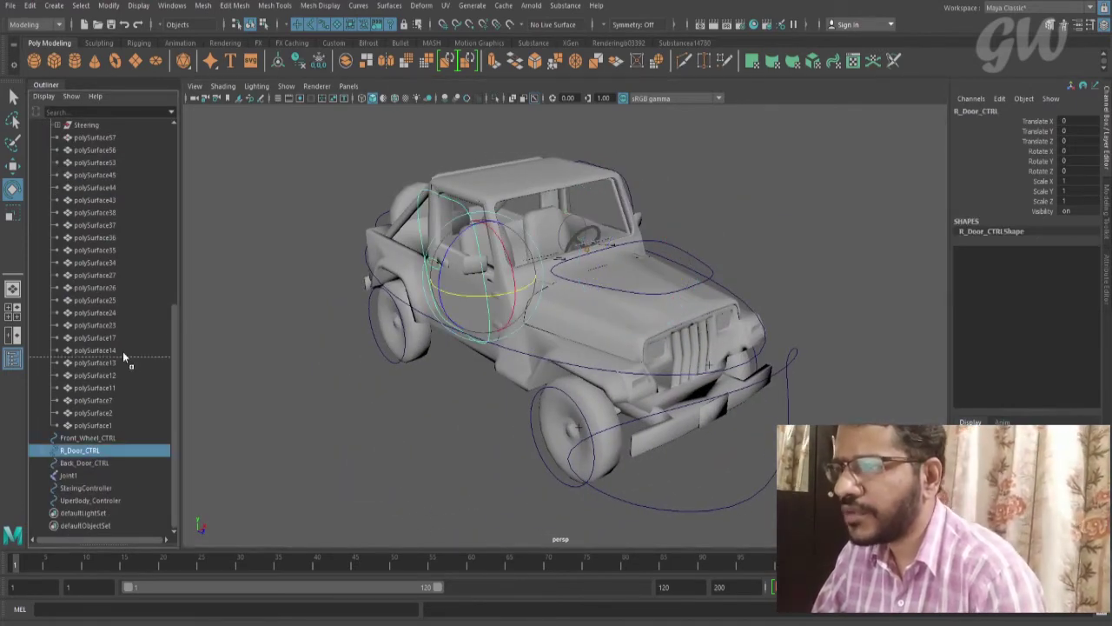
scroll(115, 125, up, 4)
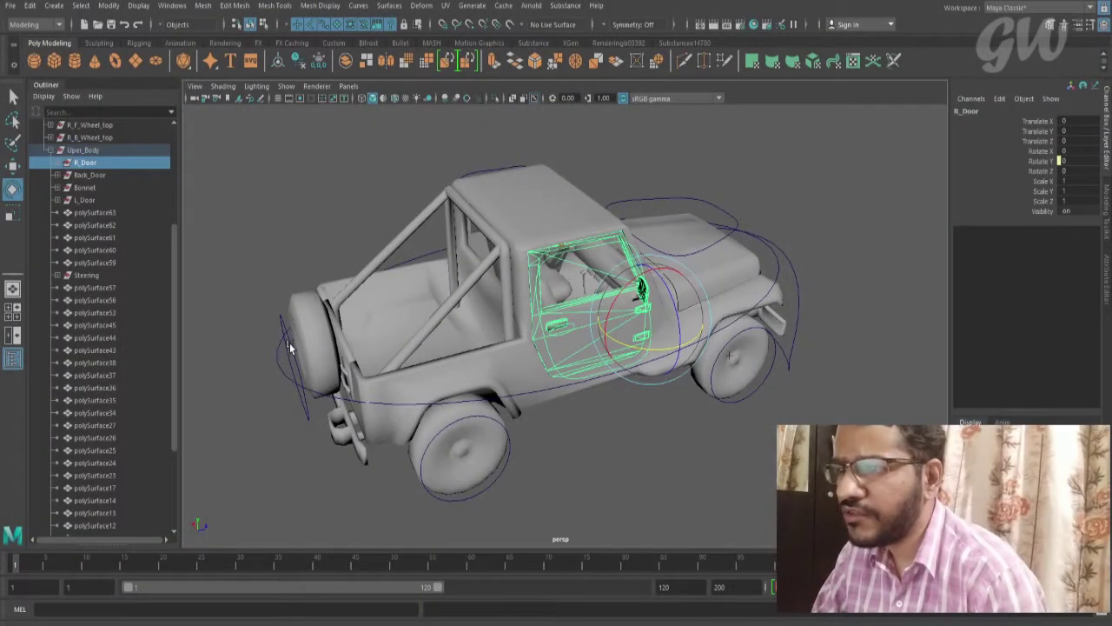
Parent the back door's control curve, Back_Door_CTRL, under the Back_Door group inside Uper_Body
click(290, 343)
scroll(150, 336, down, 4)
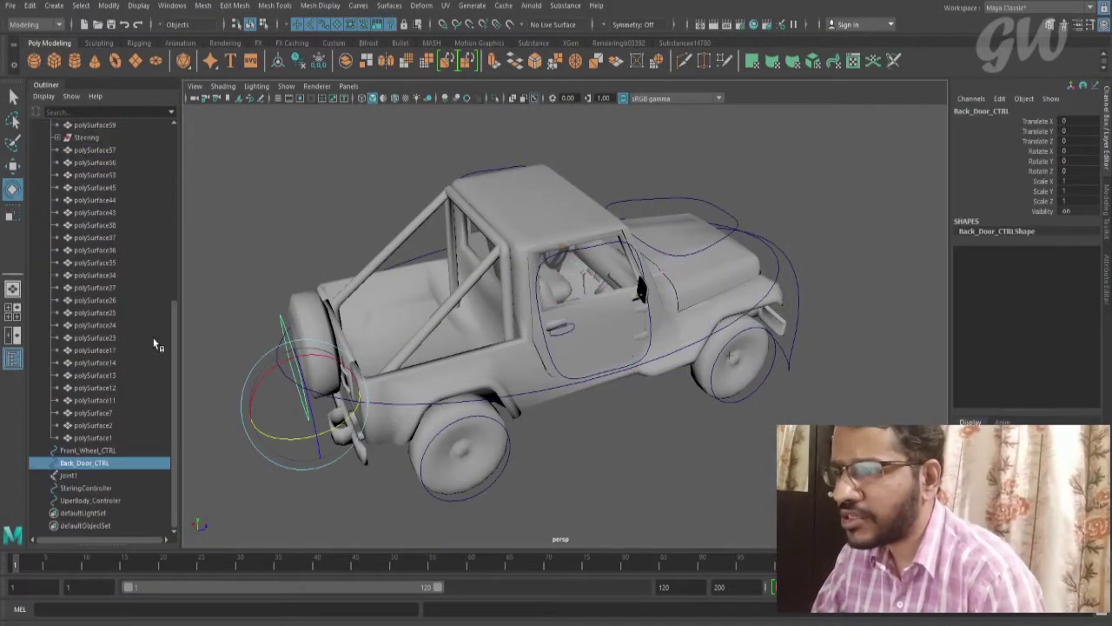
middle_drag(94, 465, 108, 231)
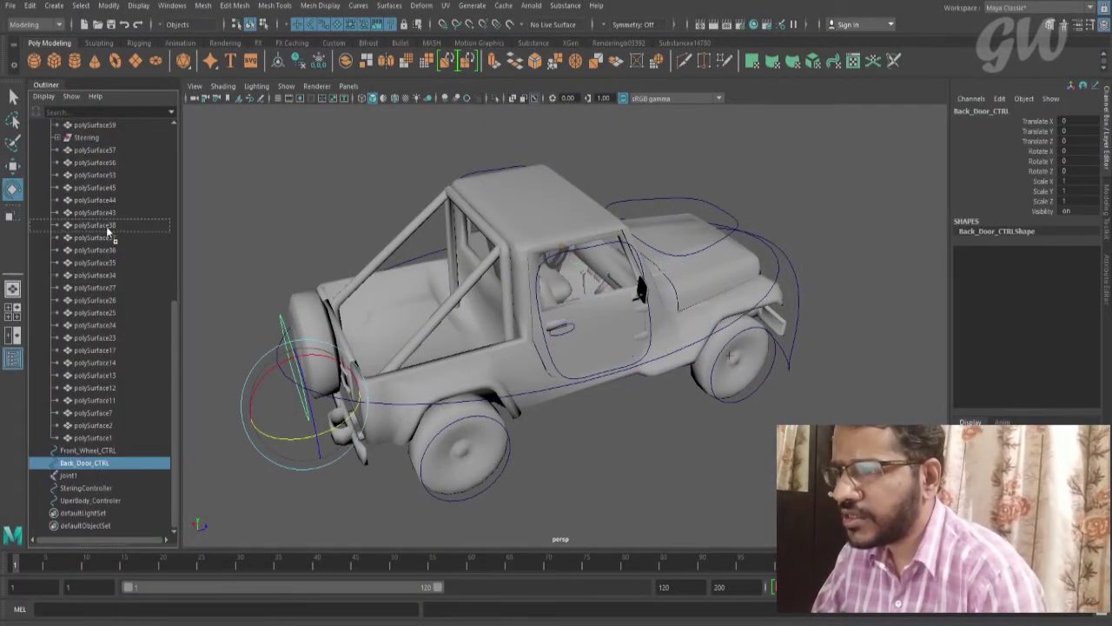
mouse_move(102, 181)
middle_down()
mouse_move(103, 112)
mouse_move(89, 200)
mouse_move(93, 193)
middle_up()
middle_drag(92, 189, 92, 187)
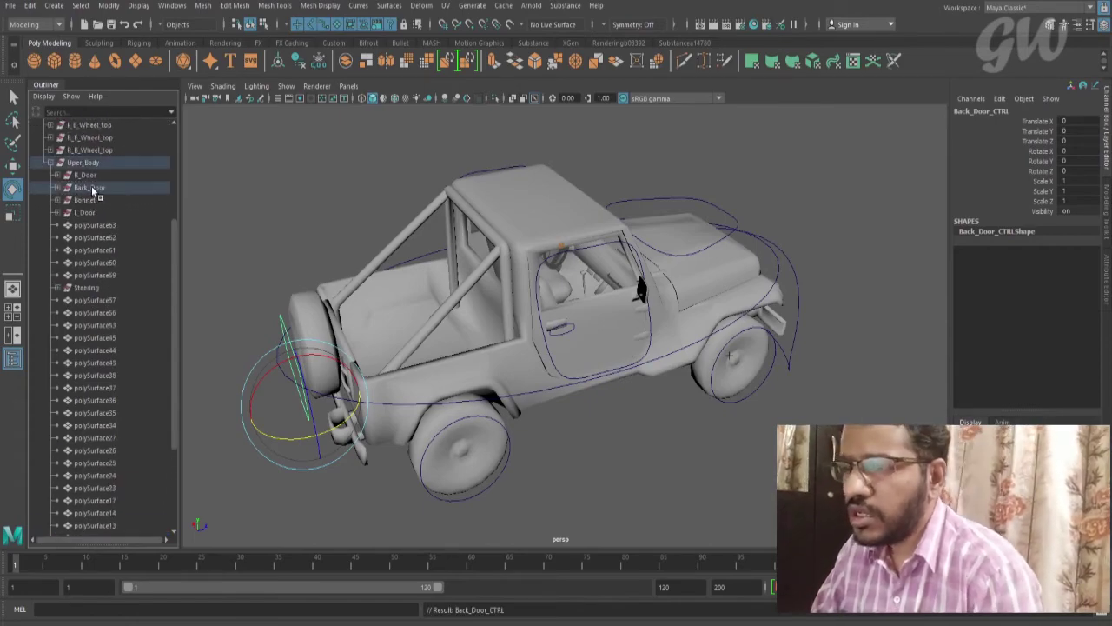
Parent Front_Wheel_CTRL and UperBody_Controler directly under the Uper_Body group
alt+drag(504, 318, 331, 327)
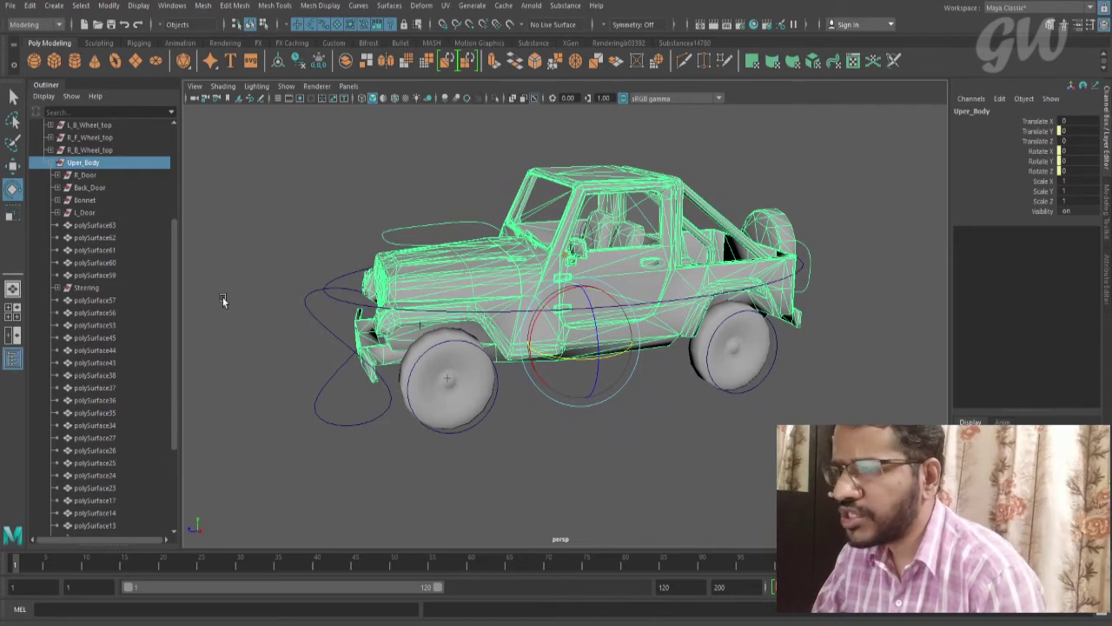
scroll(115, 308, down, 5)
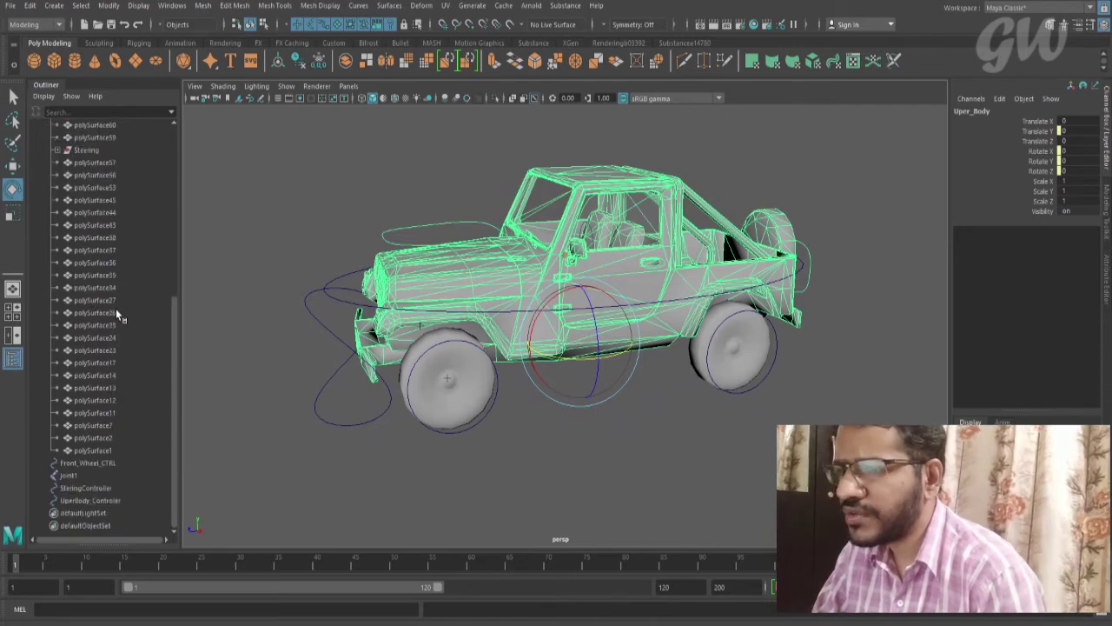
click(87, 463)
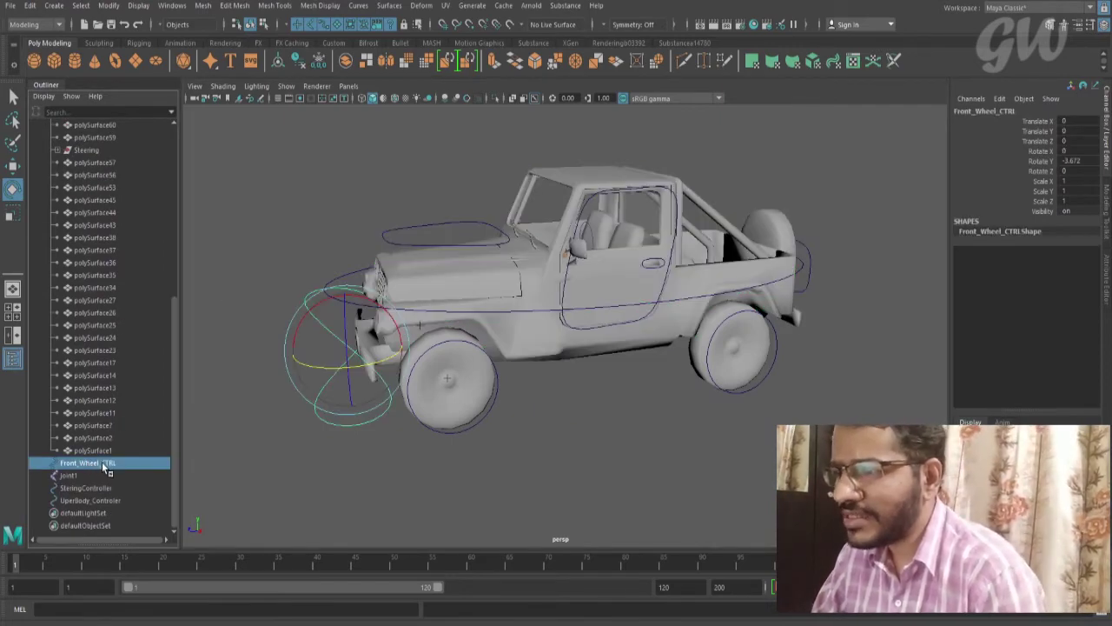
middle_drag(101, 462, 119, 370)
middle_drag(118, 124, 90, 163)
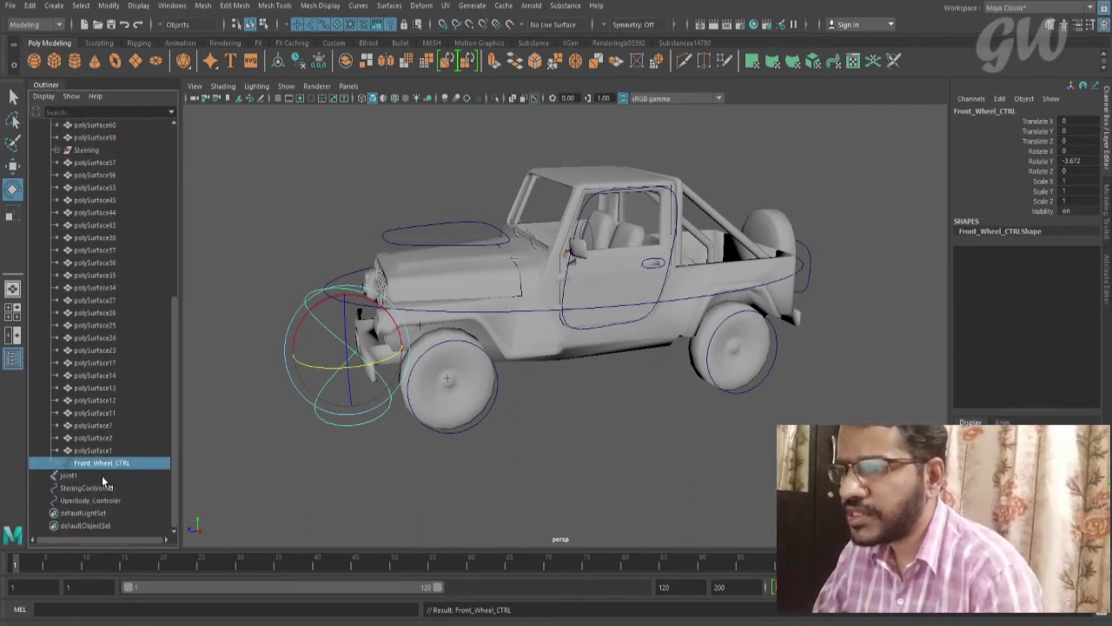
click(93, 501)
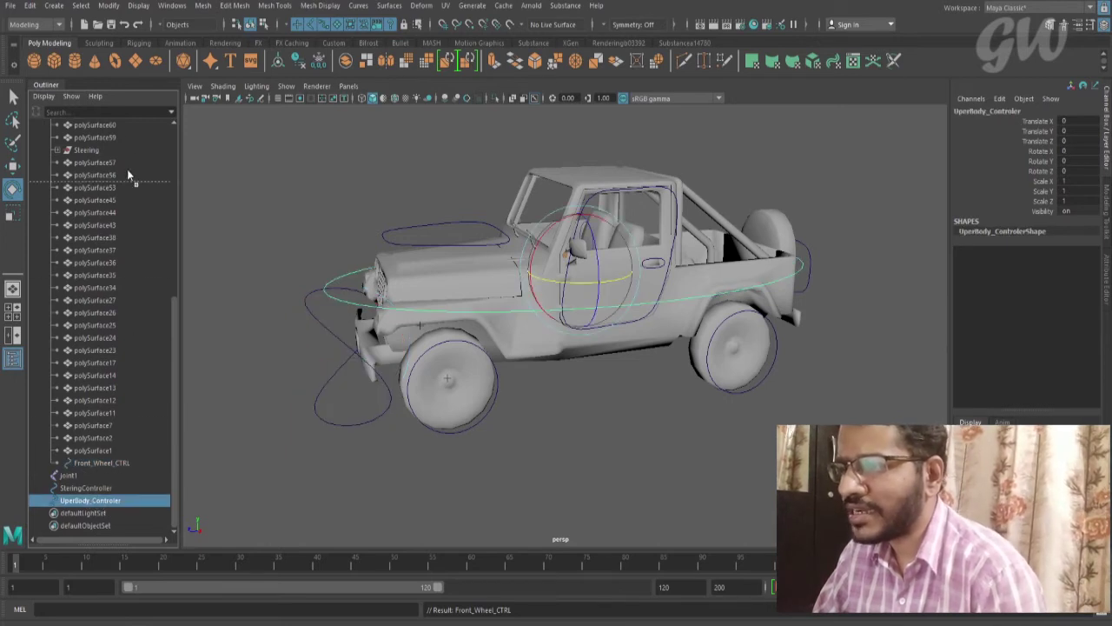
middle_drag(128, 174, 101, 193)
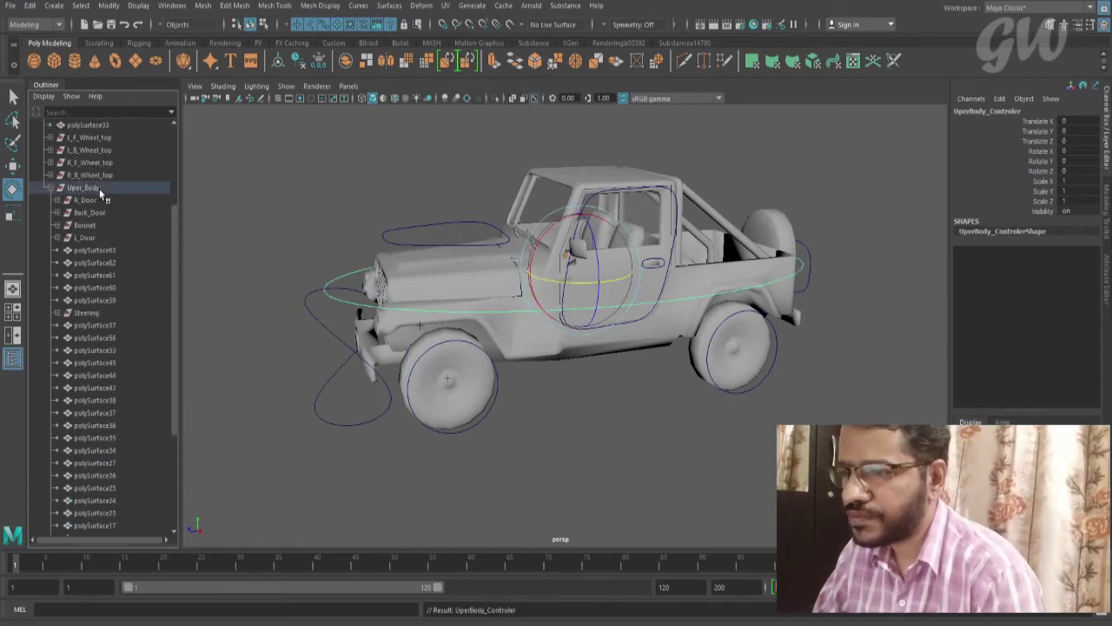
Parent the SteringController curve under the Steering group inside Uper_Body and collapse the Jeep hierarchy
scroll(109, 310, down, 5)
click(88, 501)
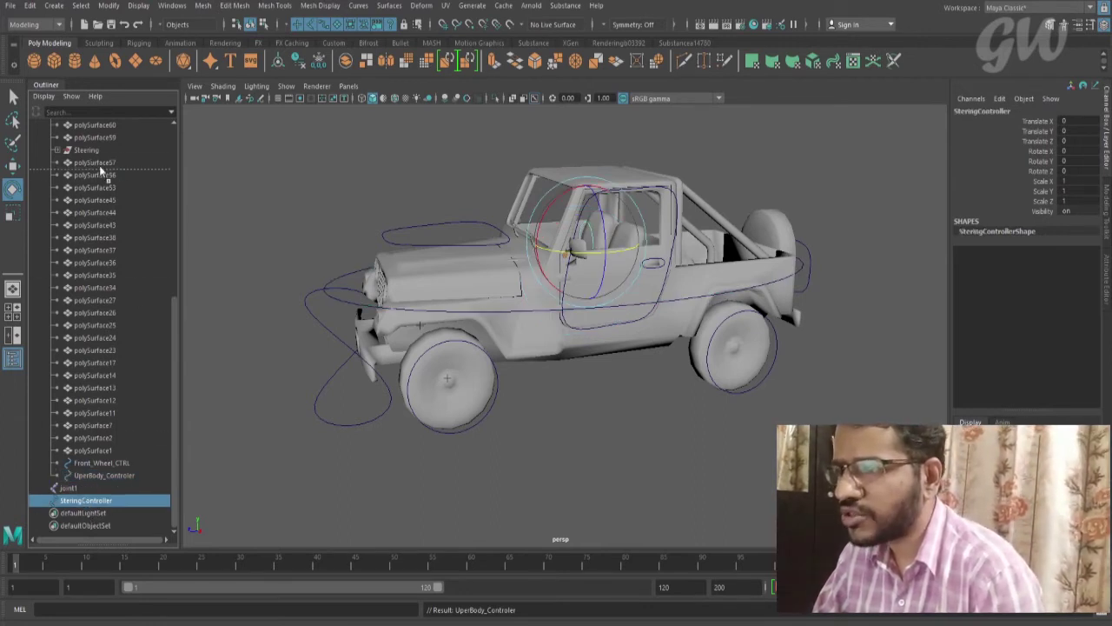
middle_drag(99, 161, 99, 151)
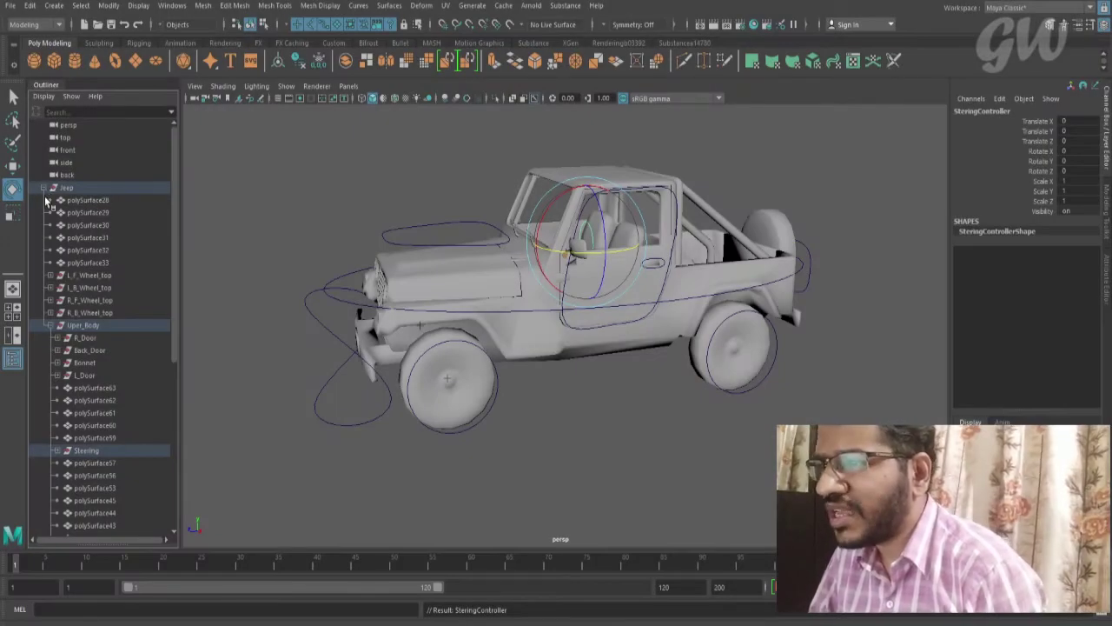
click(55, 326)
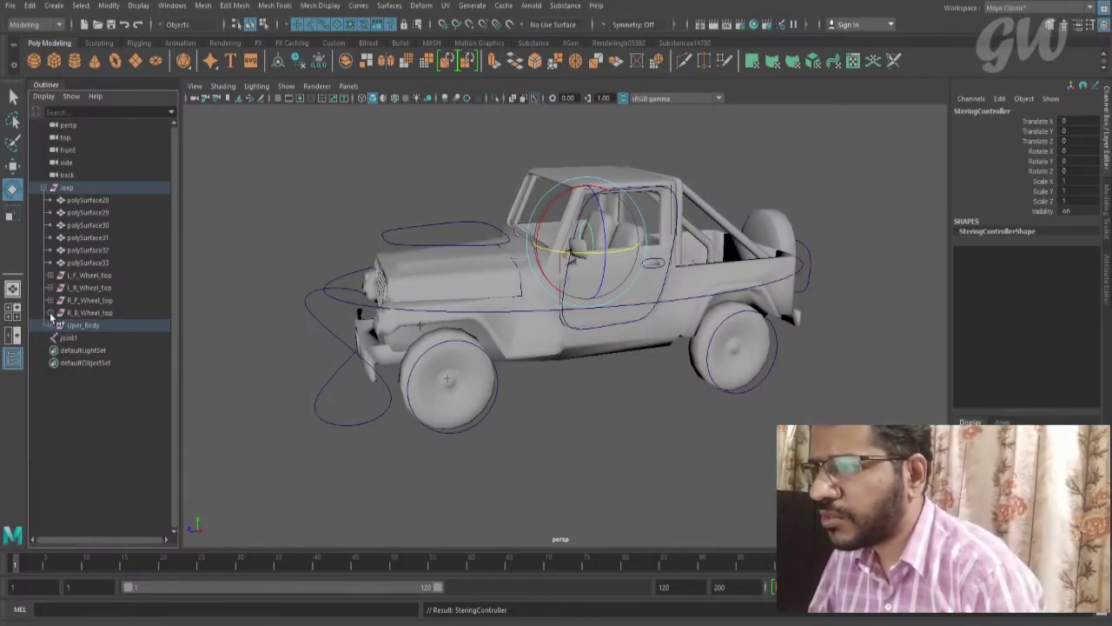
click(43, 188)
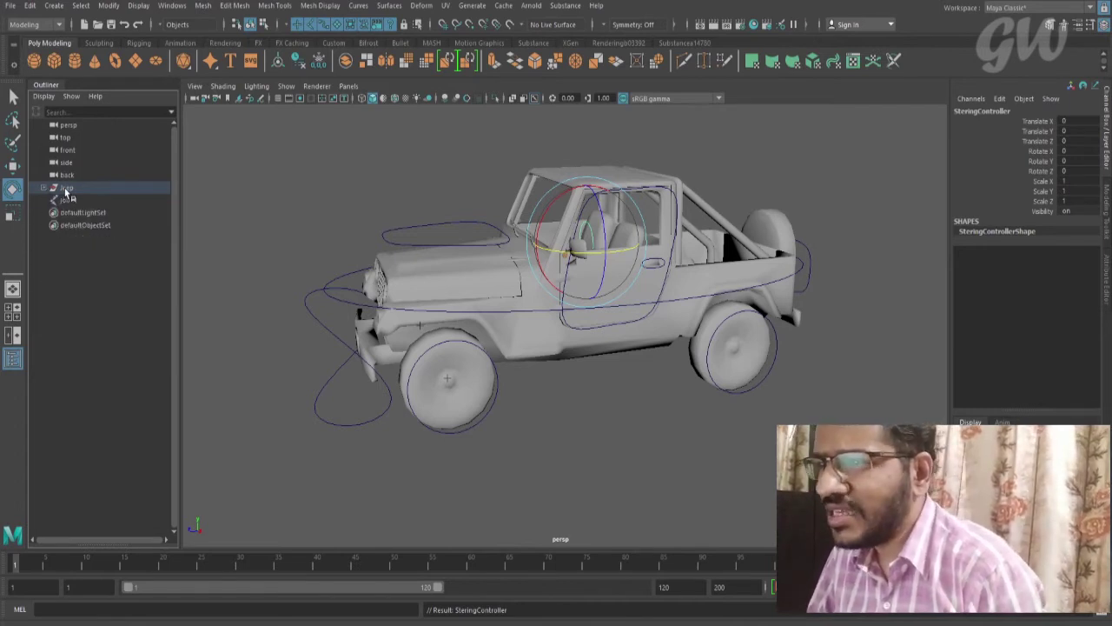
Select the Jeep group and its Uper_Body group in turn to examine which parts each one contains
click(67, 188)
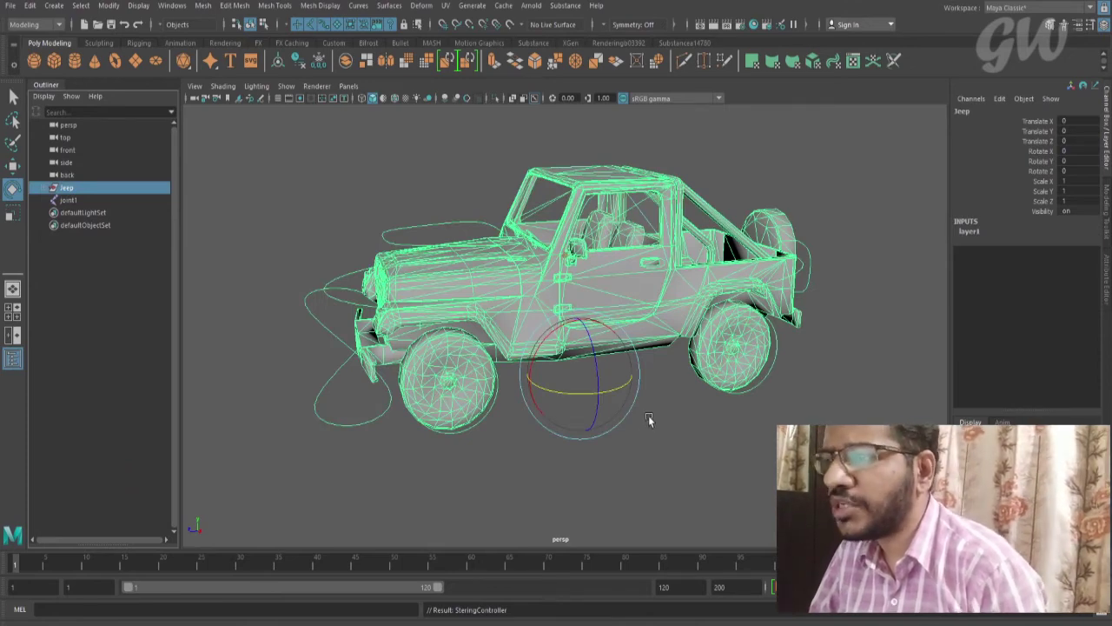
mouse_move(649, 419)
alt+mouse_down()
mouse_move(688, 398)
mouse_move(662, 408)
alt+mouse_up()
click(46, 189)
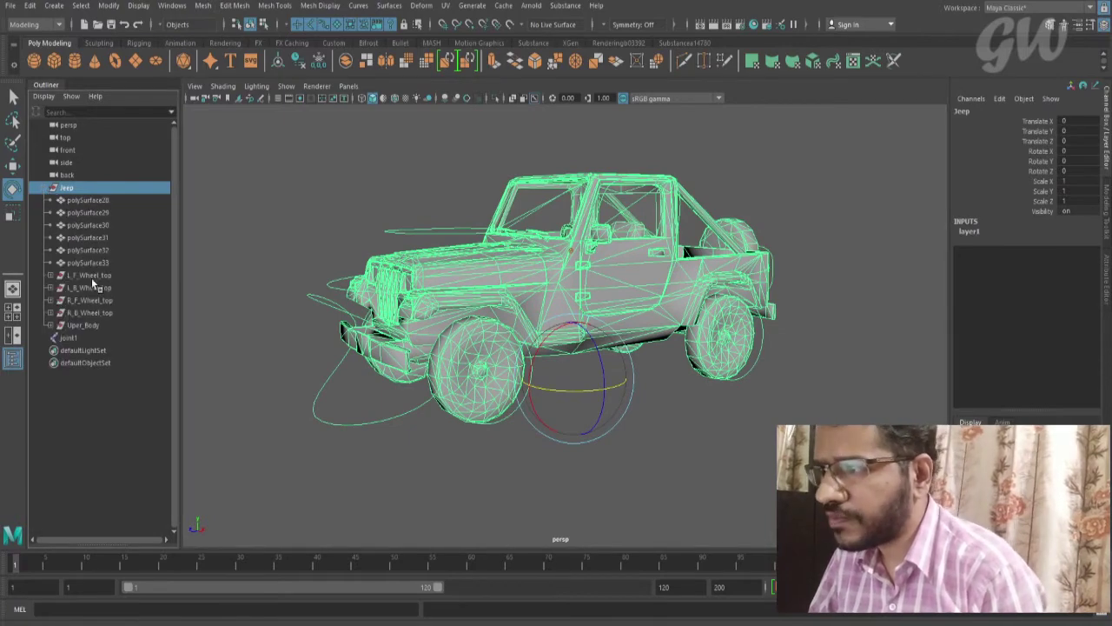
click(84, 325)
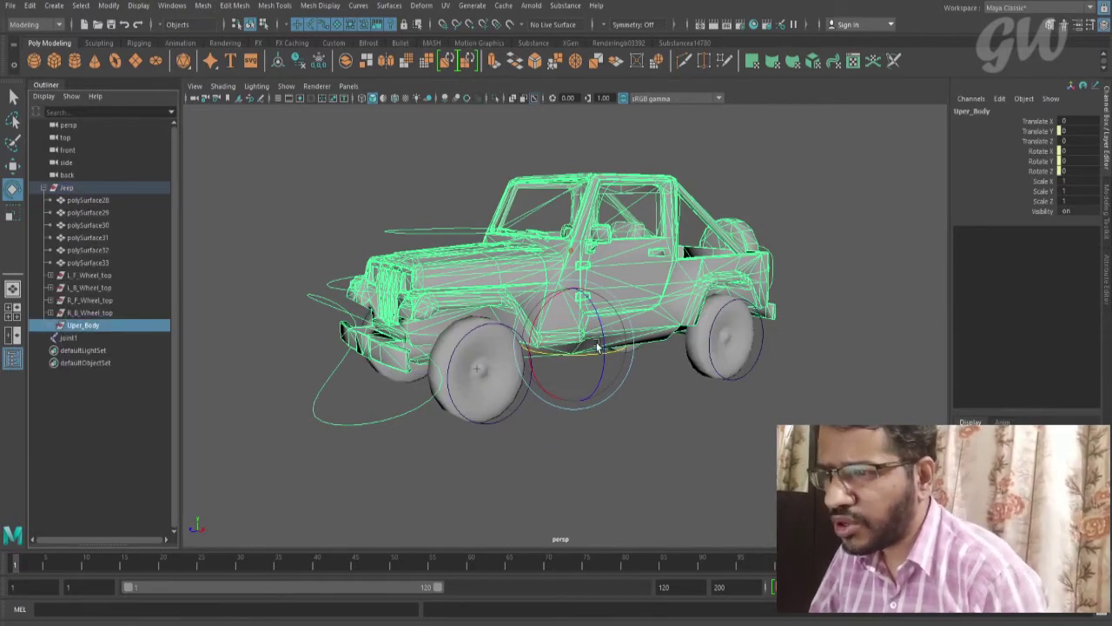
alt+drag(644, 433, 541, 478)
click(541, 479)
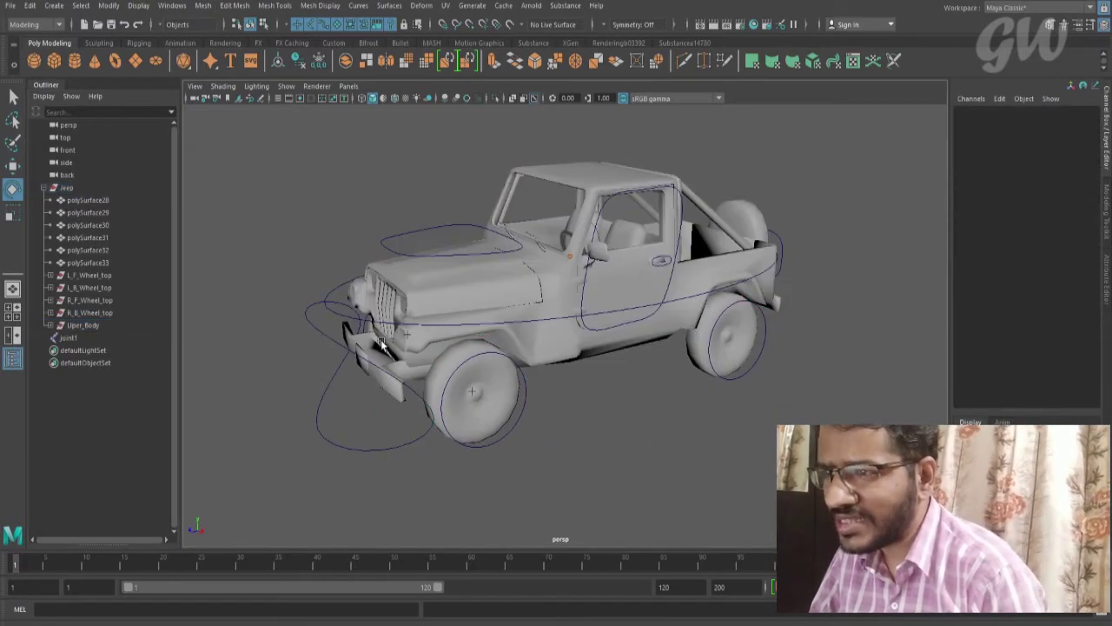
Test UperBody_Controler by moving it slightly down, and undo the move
click(336, 293)
key(w)
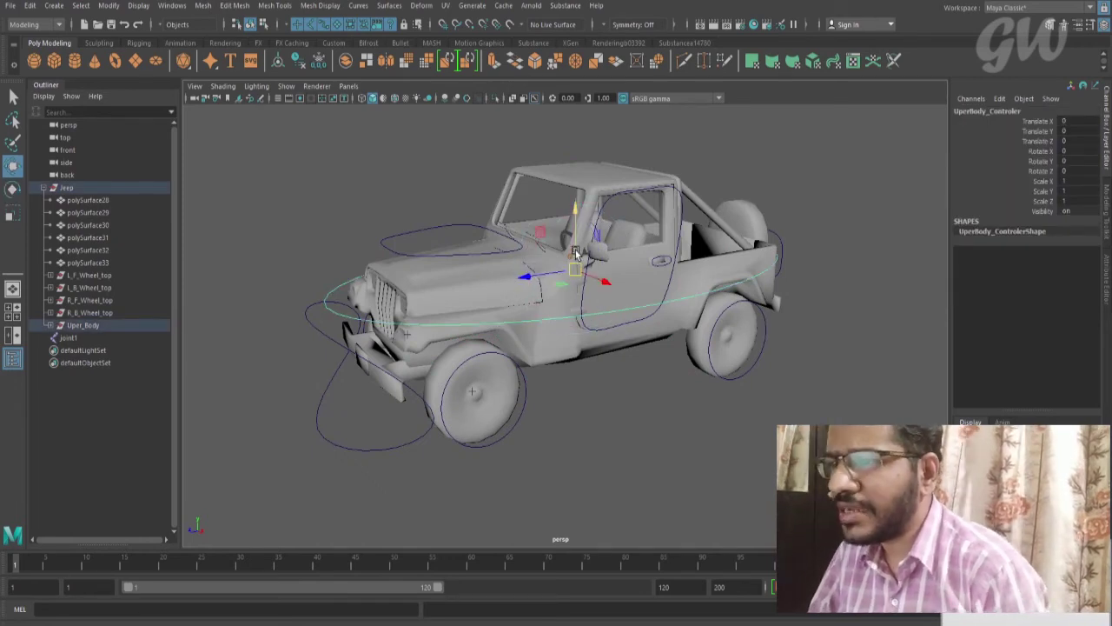
drag(577, 246, 580, 252)
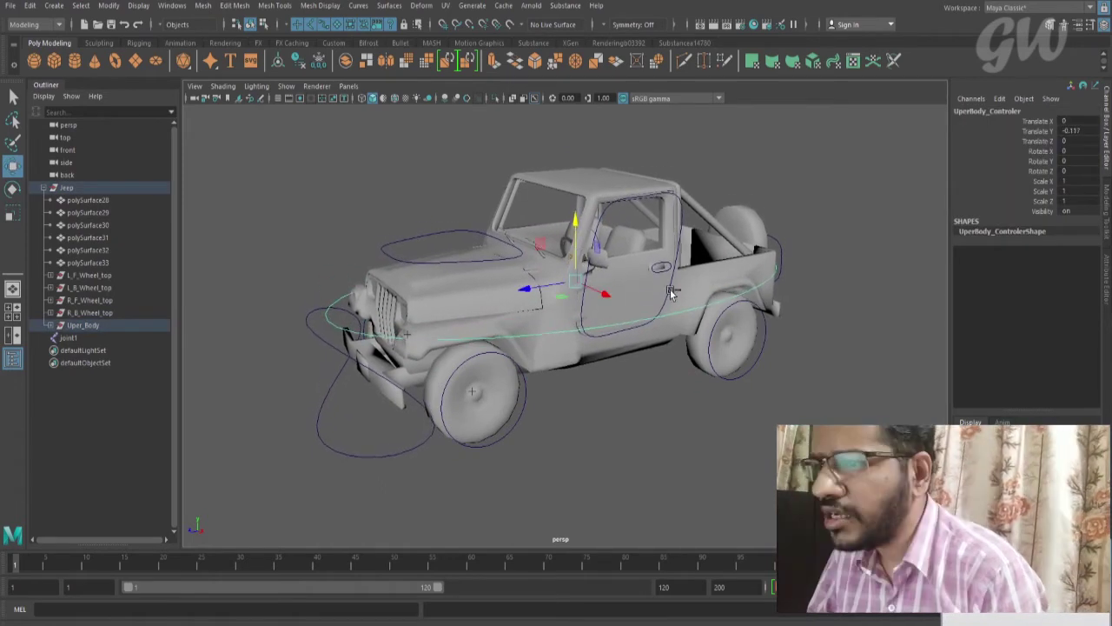
key(ctrl+z)
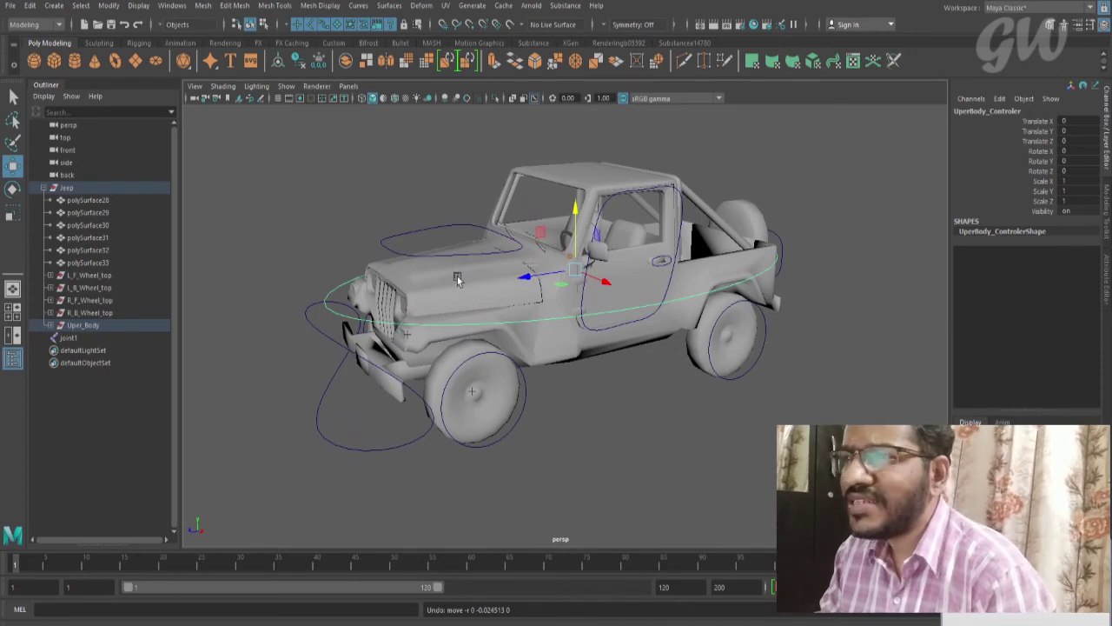
alt+drag(570, 415, 686, 407)
scroll(686, 406, down, 3)
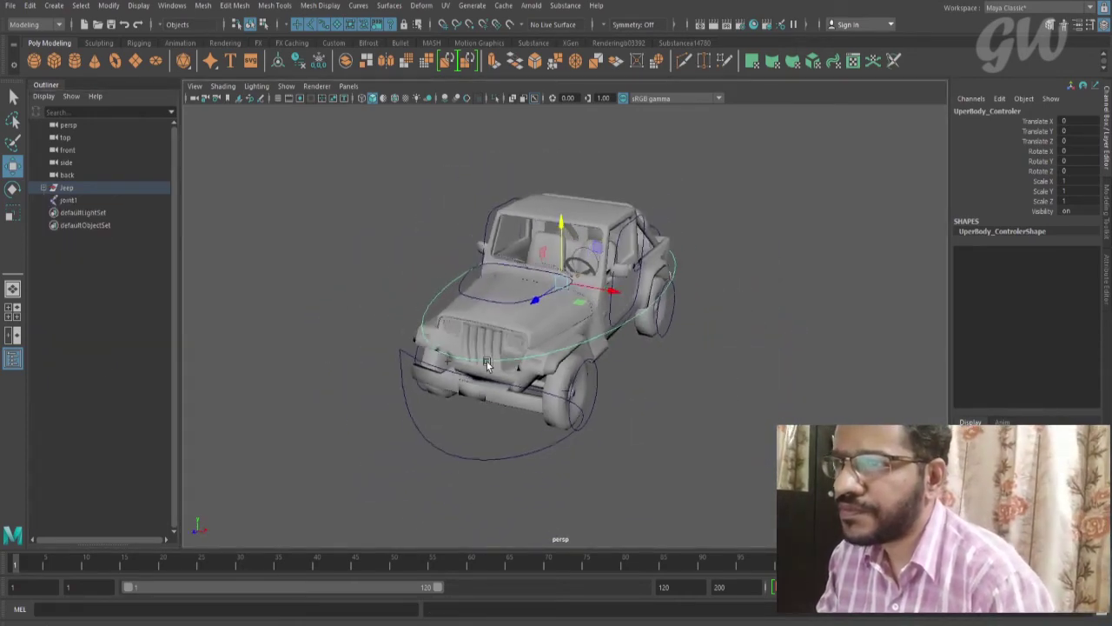
Create a NURBS circle under the jeep and scale it uniformly to about 5.83 so it surrounds the vehicle
alt+drag(487, 361, 407, 344)
click(404, 343)
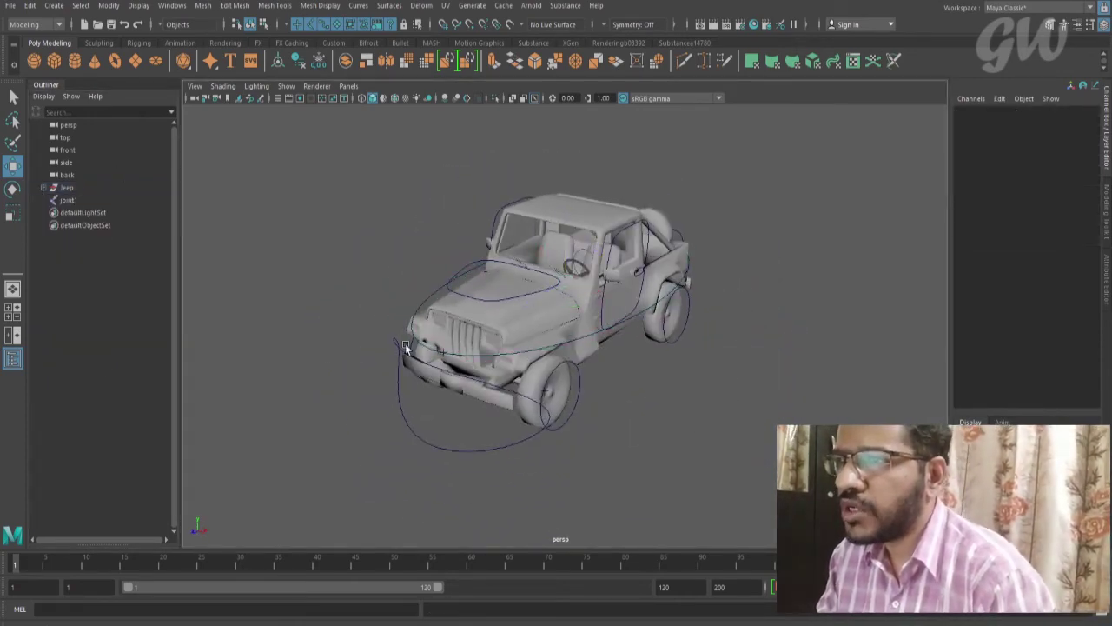
click(60, 8)
mouse_move(93, 40)
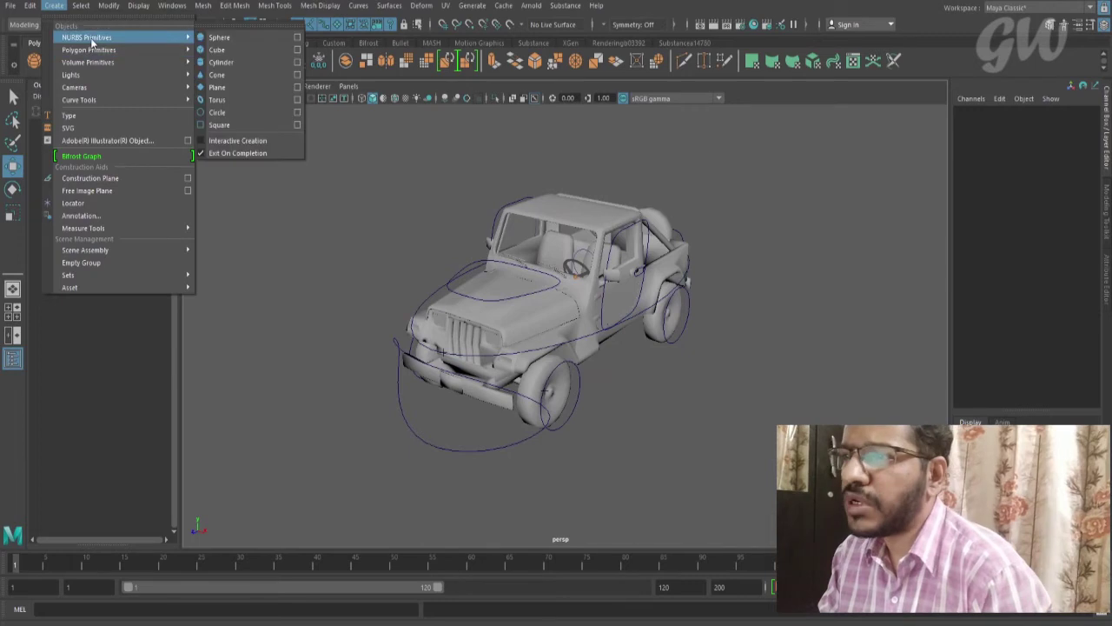
click(221, 114)
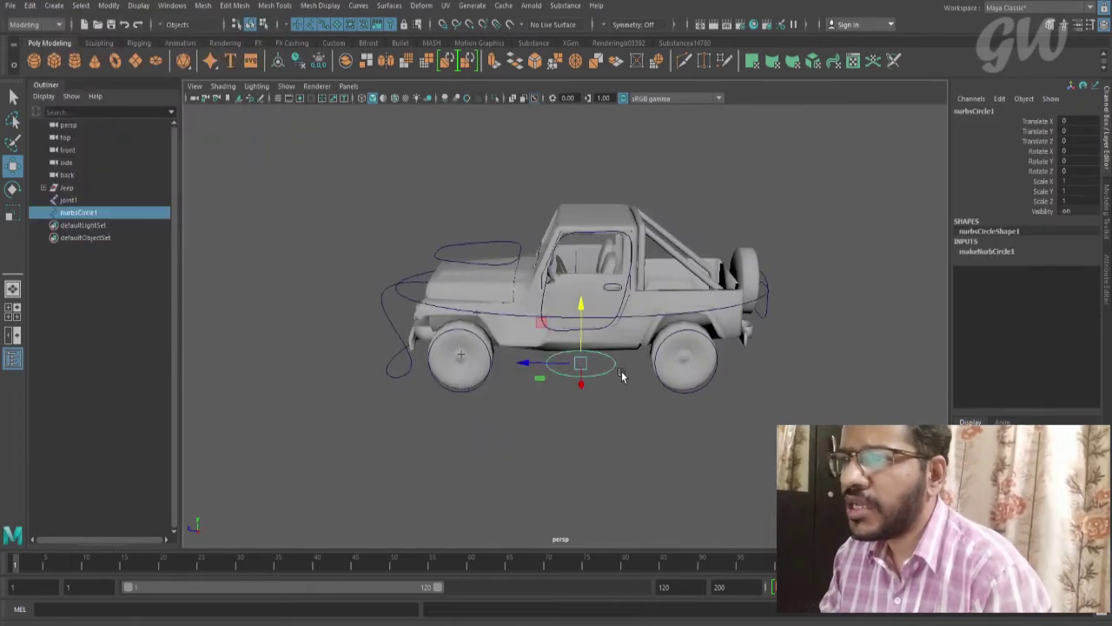
key(r)
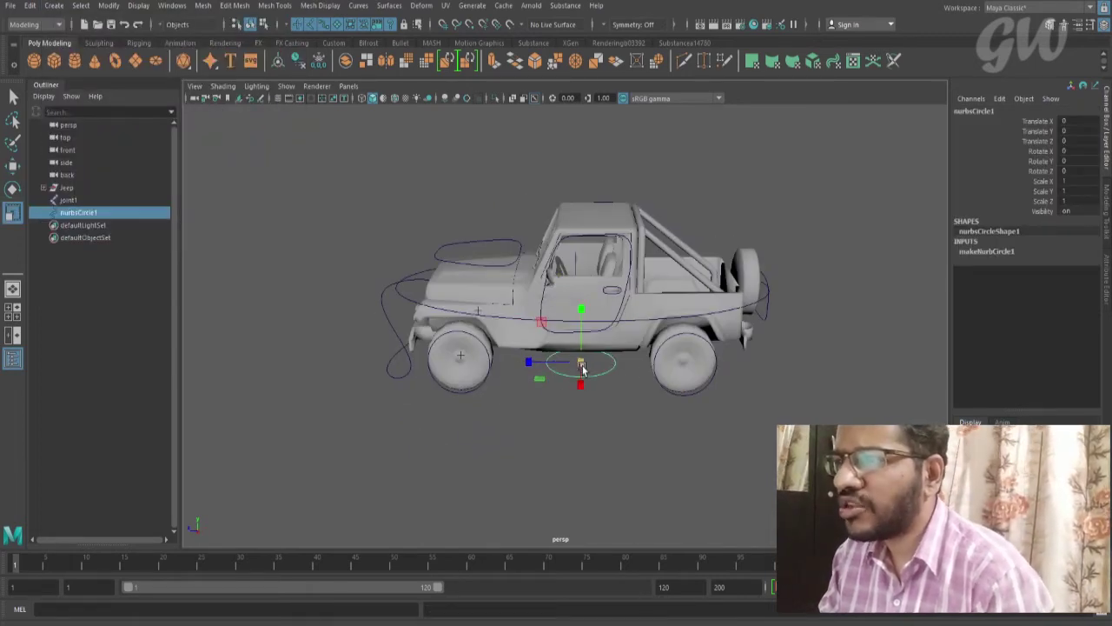
drag(580, 362, 799, 415)
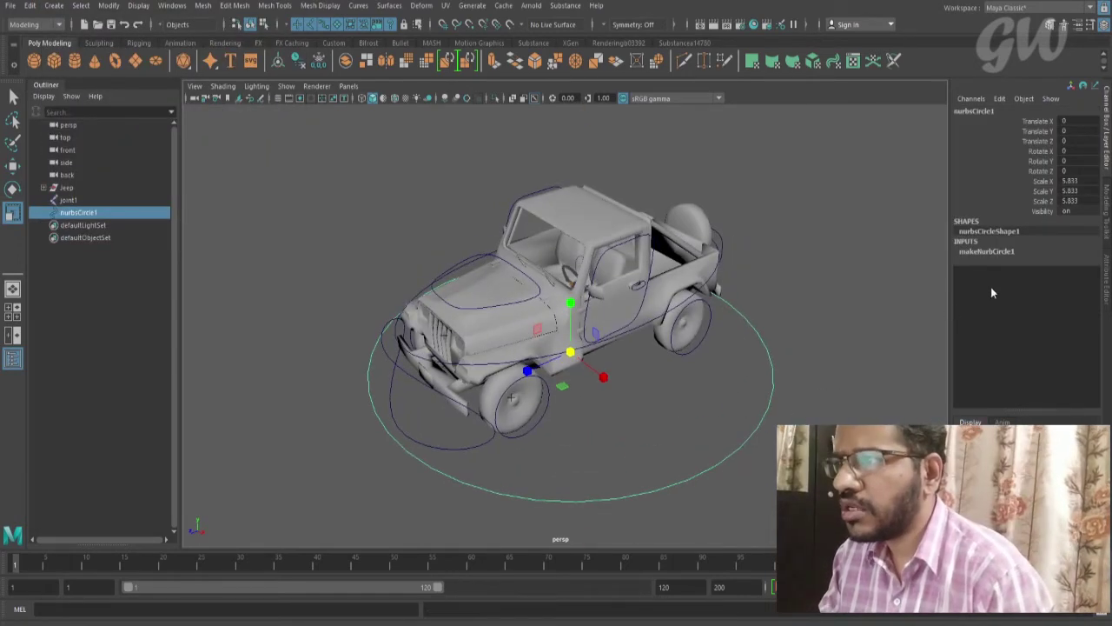
Set the NURBS circle's degree to Linear and reduce its sections to form a hexagon
click(997, 251)
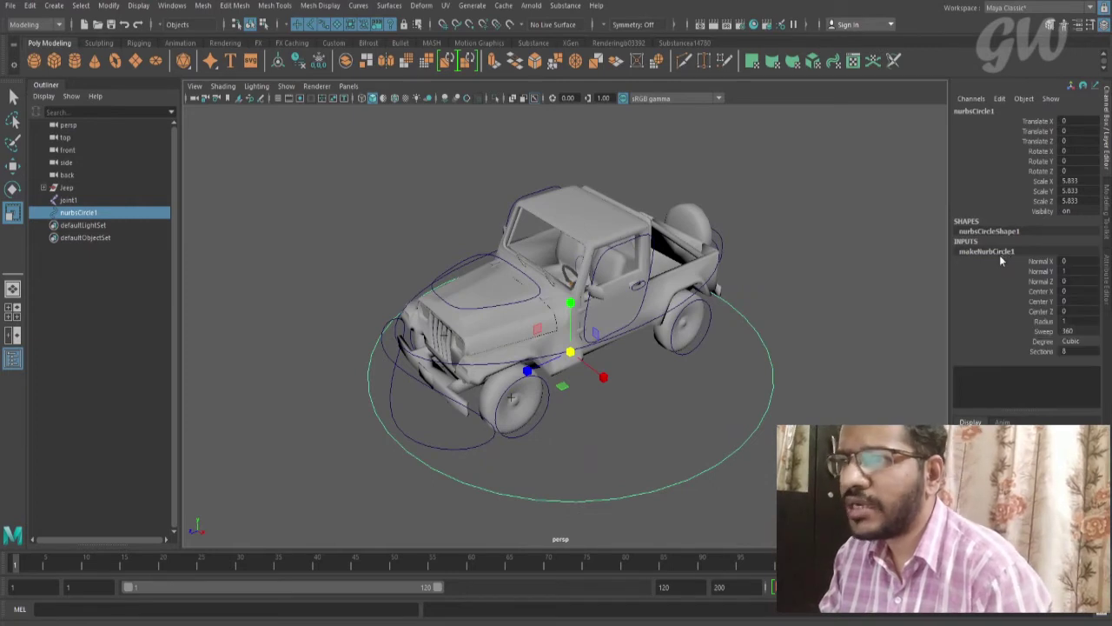
click(1088, 342)
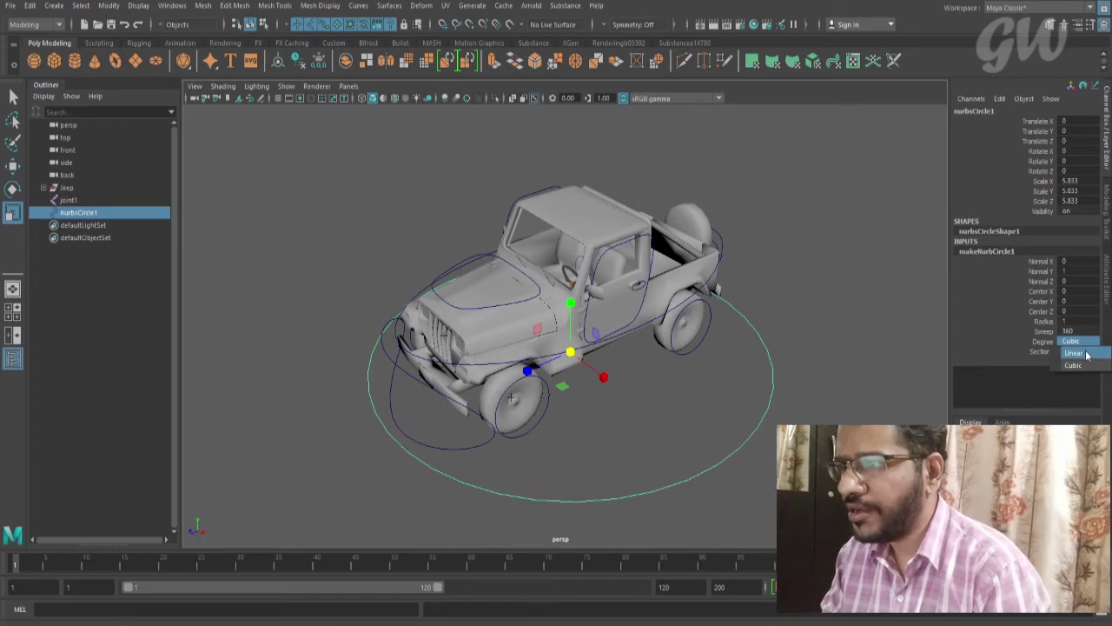
click(1086, 352)
alt+drag(592, 387, 664, 389)
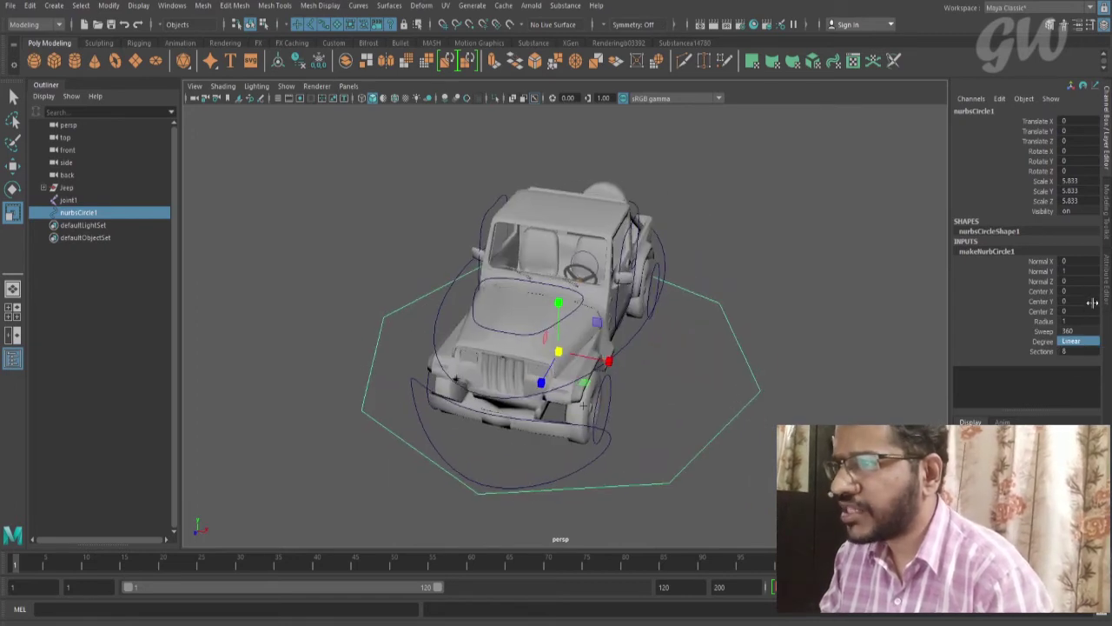
click(1043, 351)
middle_drag(834, 290, 789, 296)
Scale the hexagon's four side control vertices inward along X so its sides run closer to the jeep
alt+drag(622, 205, 657, 269)
right_drag(658, 269, 577, 263)
drag(426, 231, 463, 397)
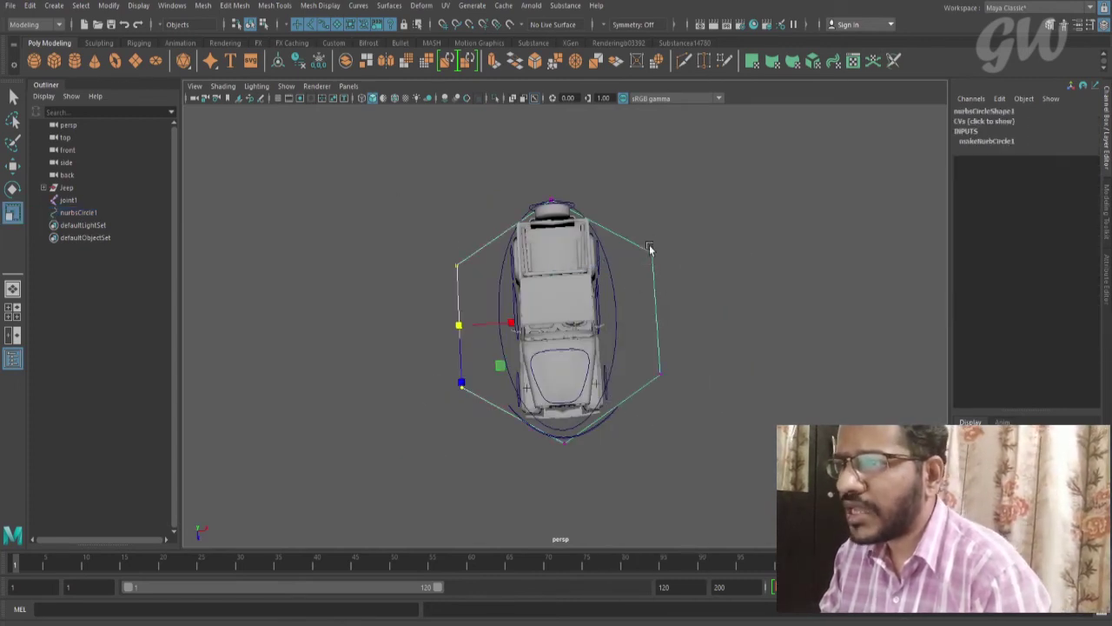
shift+drag(654, 250, 692, 403)
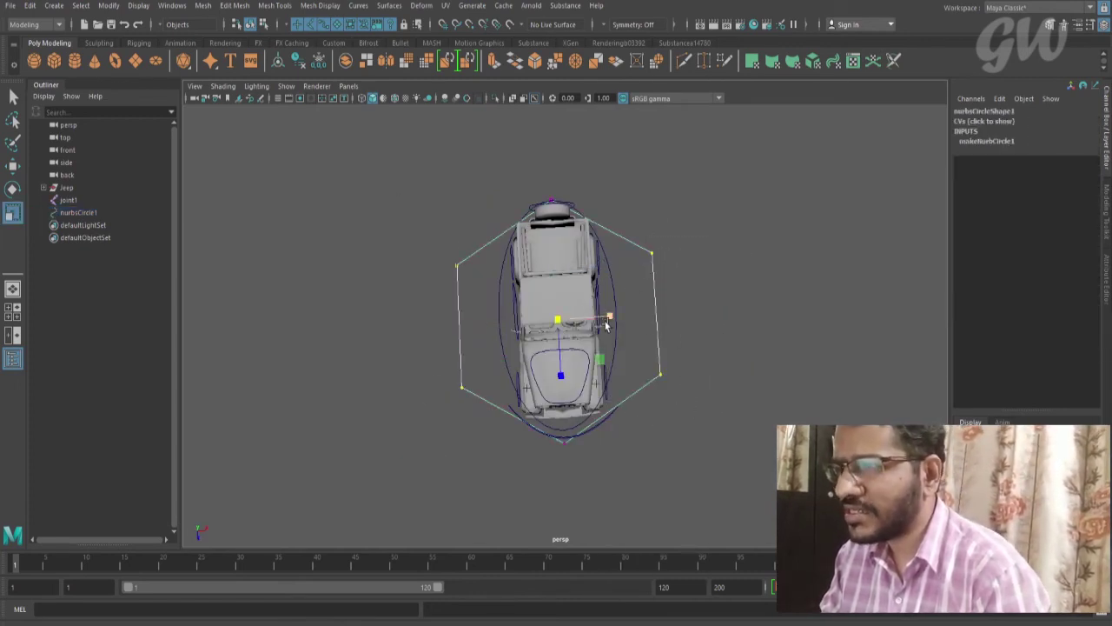
drag(614, 313, 595, 317)
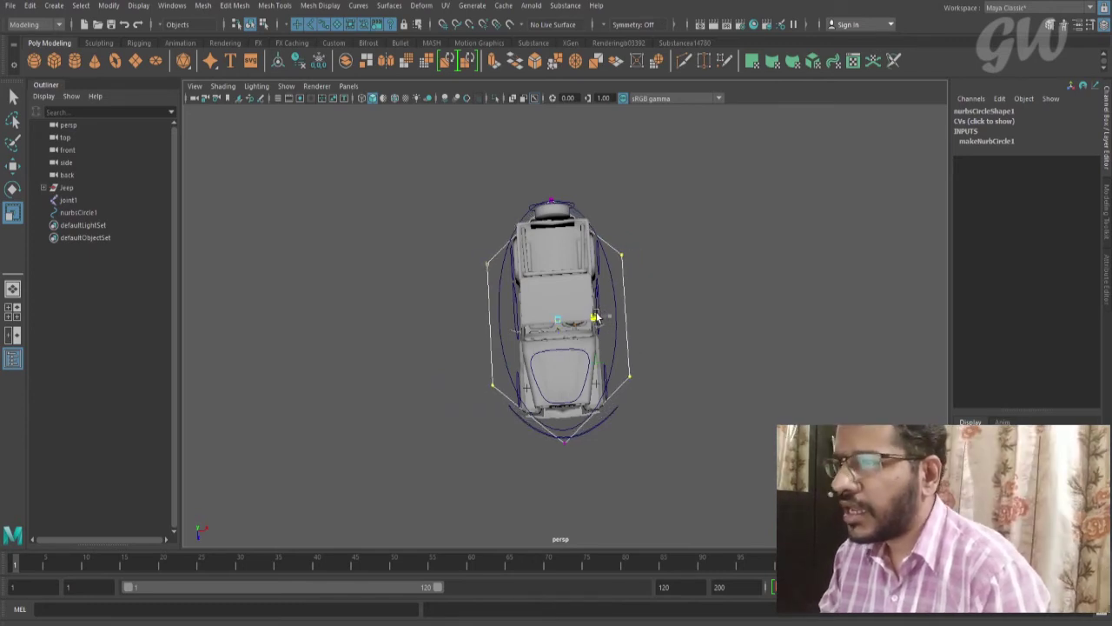
Scale the hexagon's front and rear control vertices outward so its tips extend beyond both ends of the jeep
drag(537, 162, 577, 222)
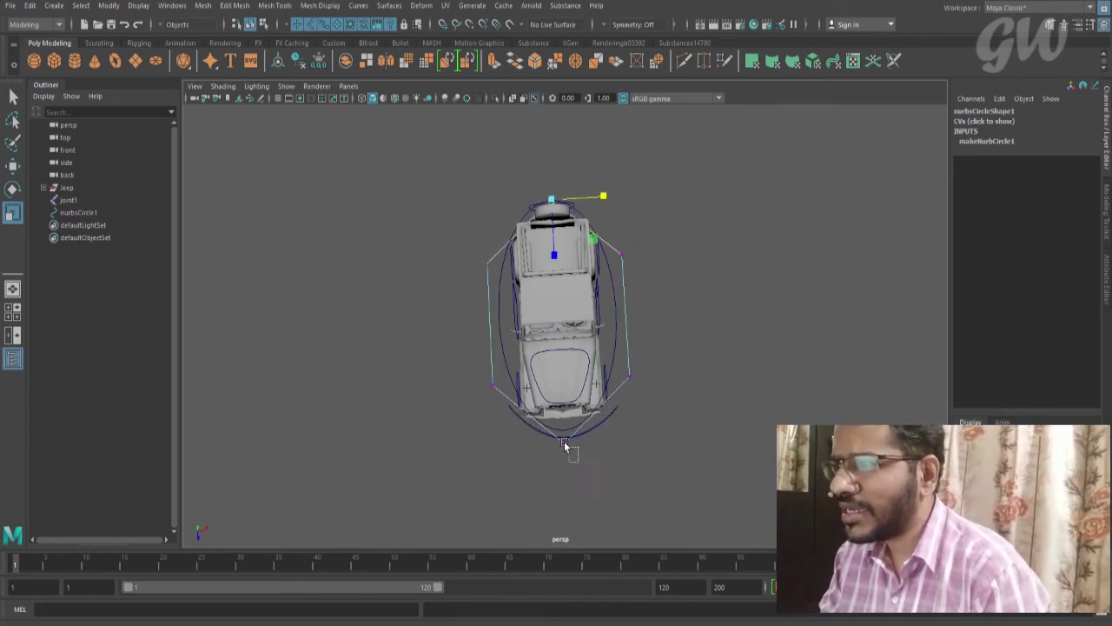
shift+drag(564, 445, 563, 439)
drag(561, 365, 562, 388)
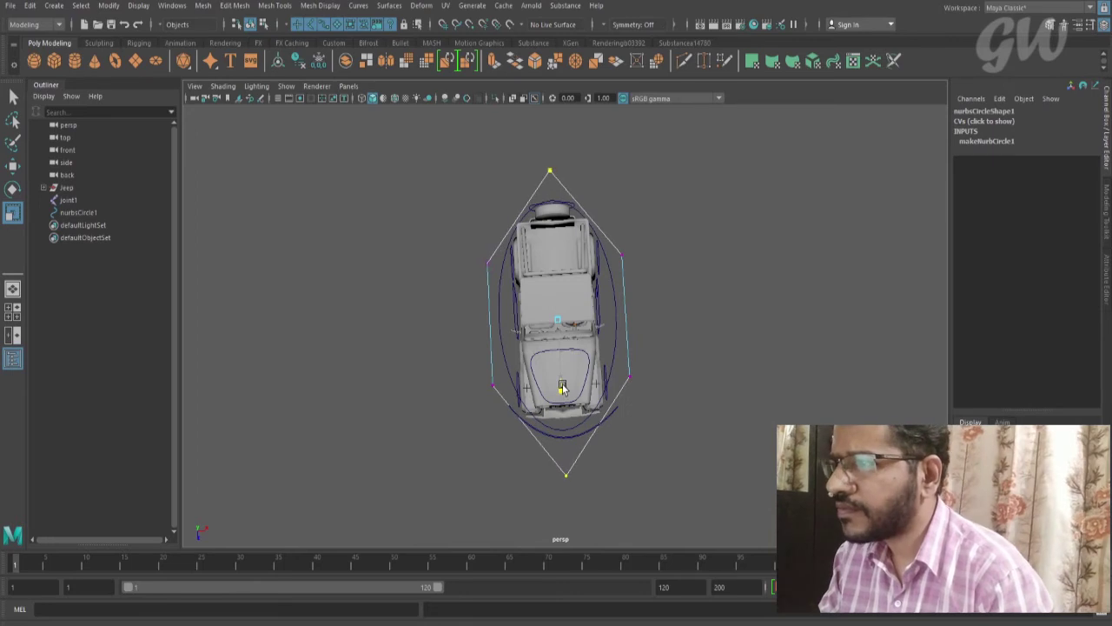
drag(561, 326, 556, 320)
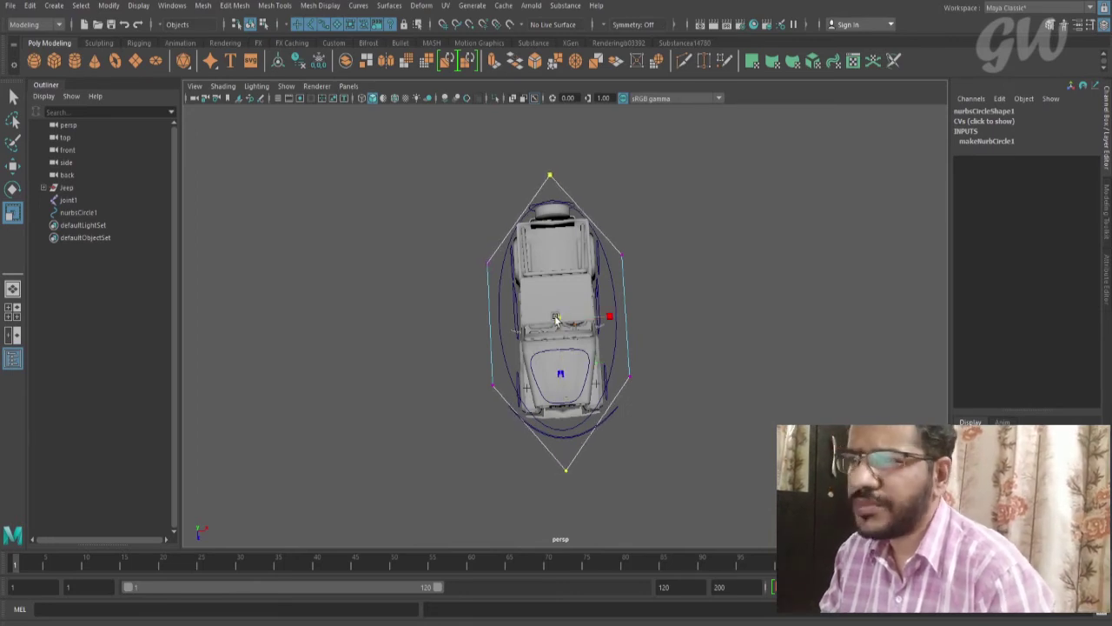
click(703, 285)
alt+drag(701, 266, 643, 363)
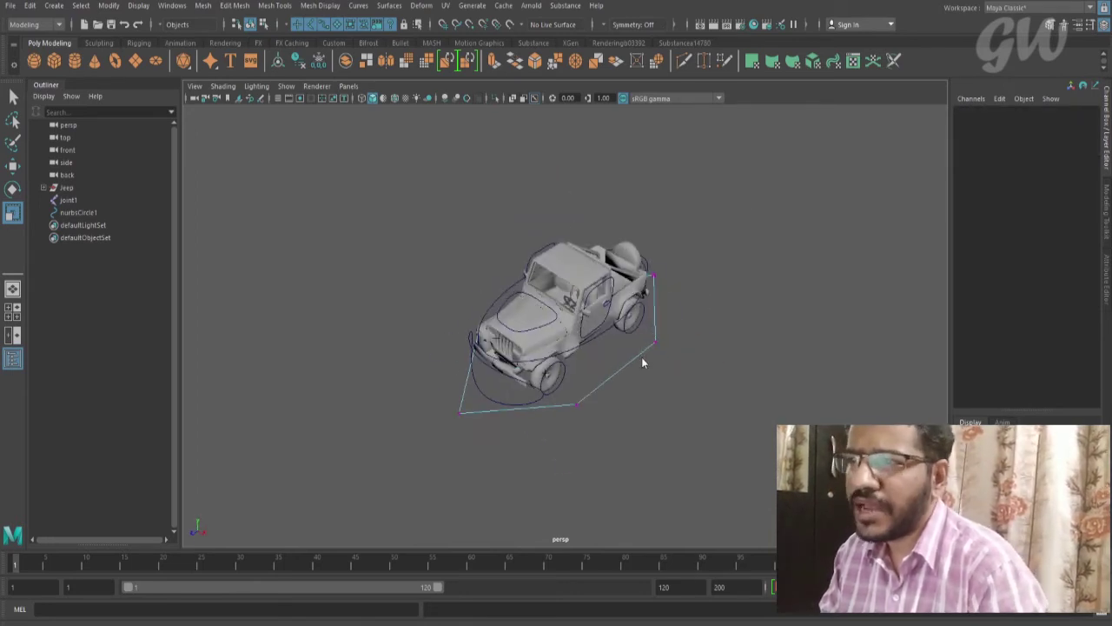
Return the hexagon curve to object mode, select it and delete its construction history
right_drag(641, 358, 686, 319)
click(686, 320)
drag(685, 322, 647, 374)
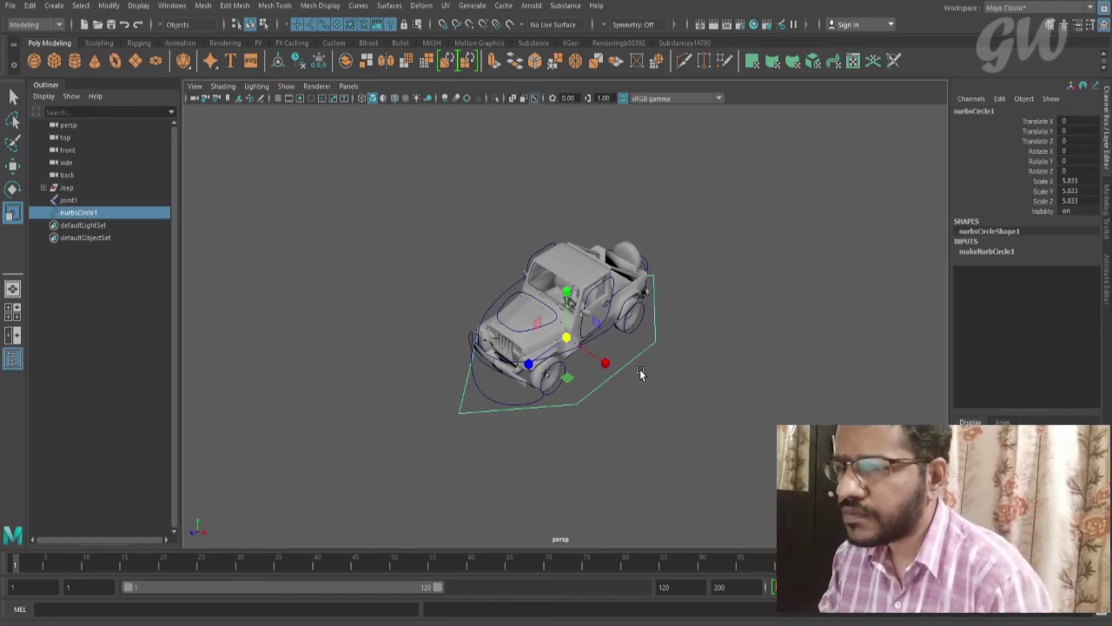
click(33, 10)
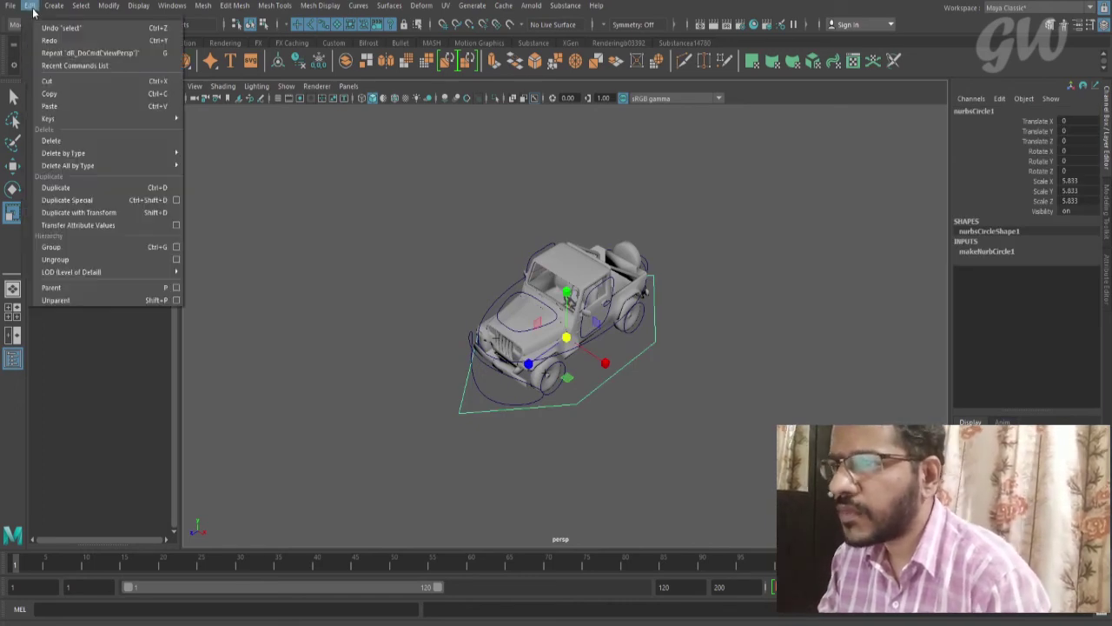
mouse_move(69, 153)
click(210, 154)
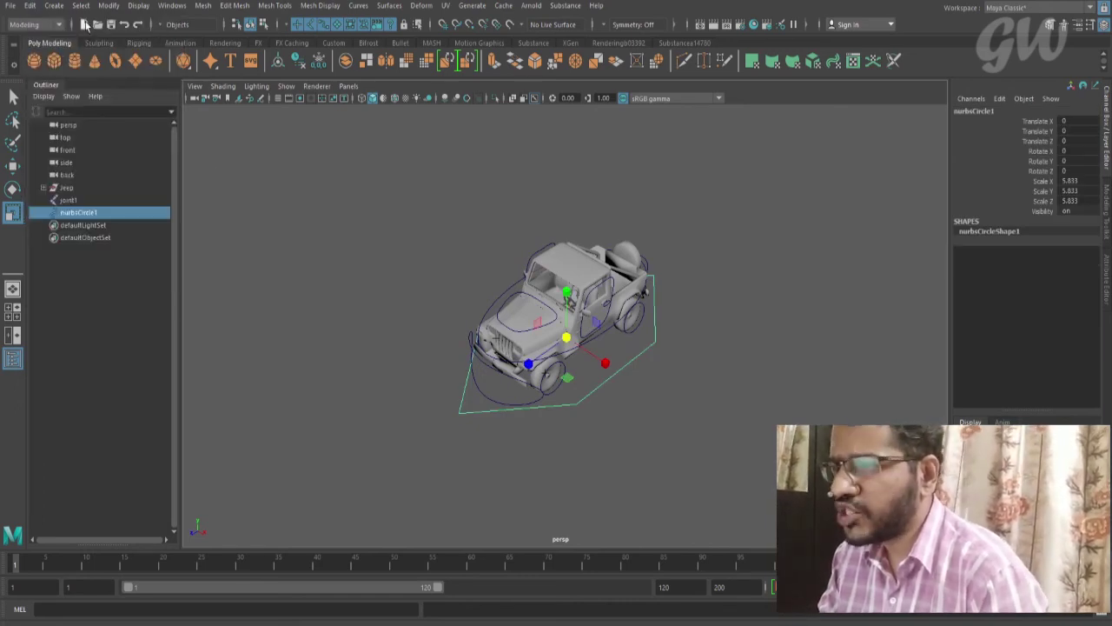
Freeze the hexagon curve's transformations and center its pivot
click(108, 6)
click(134, 63)
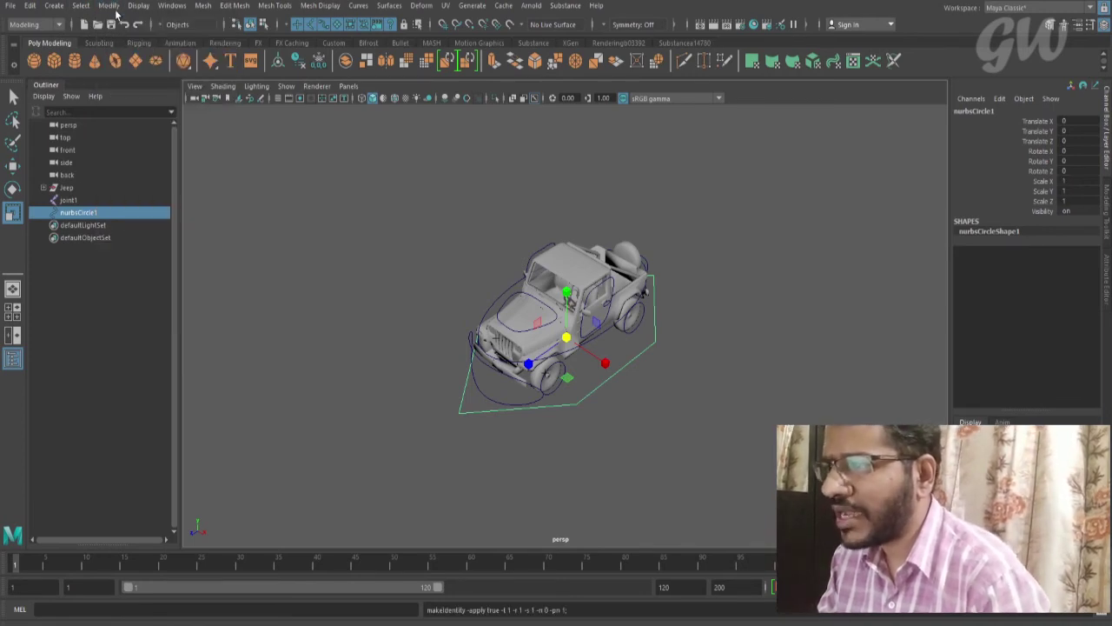
click(109, 6)
click(144, 96)
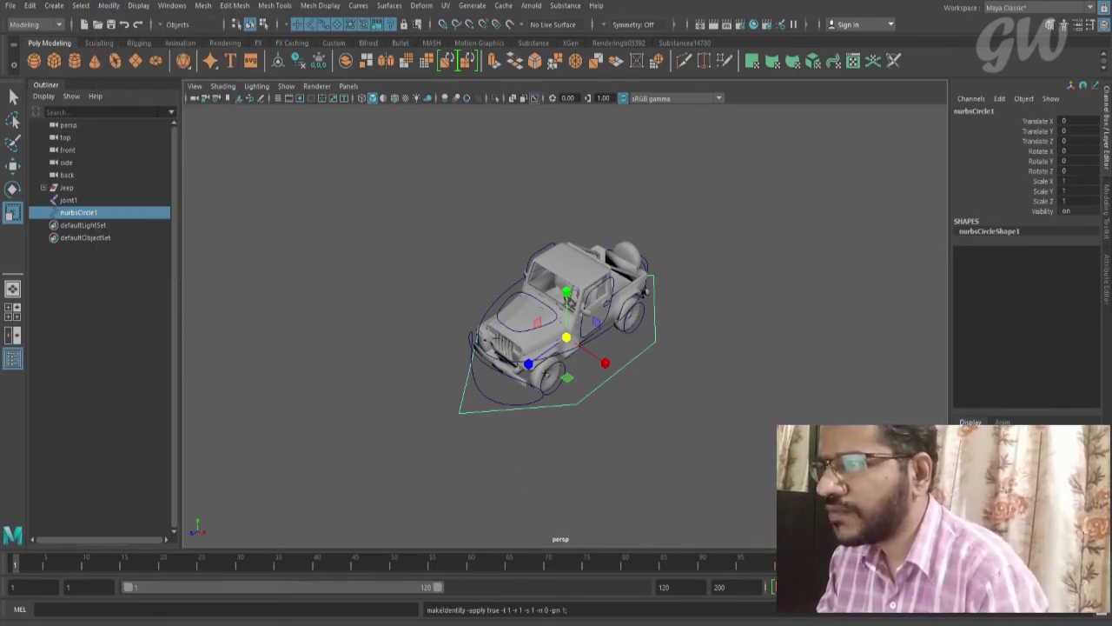
Rename the hexagon curve as MainJeep_CTRL and parent the whole Jeep group under it
click(1007, 111)
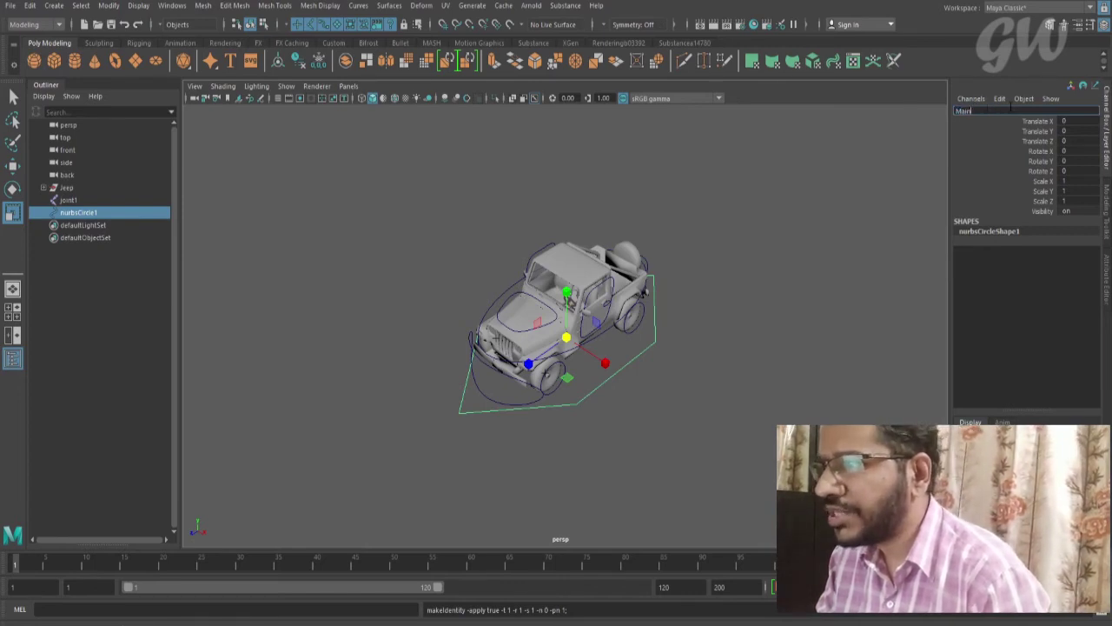
text(MainJeep_CTR)
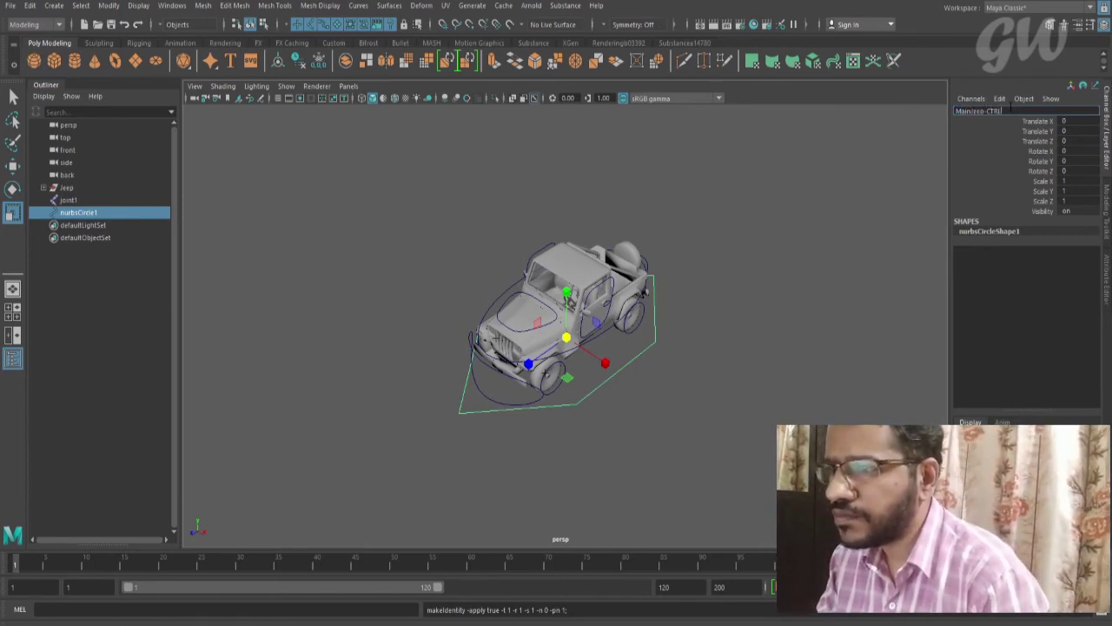
text(L)
key(Return)
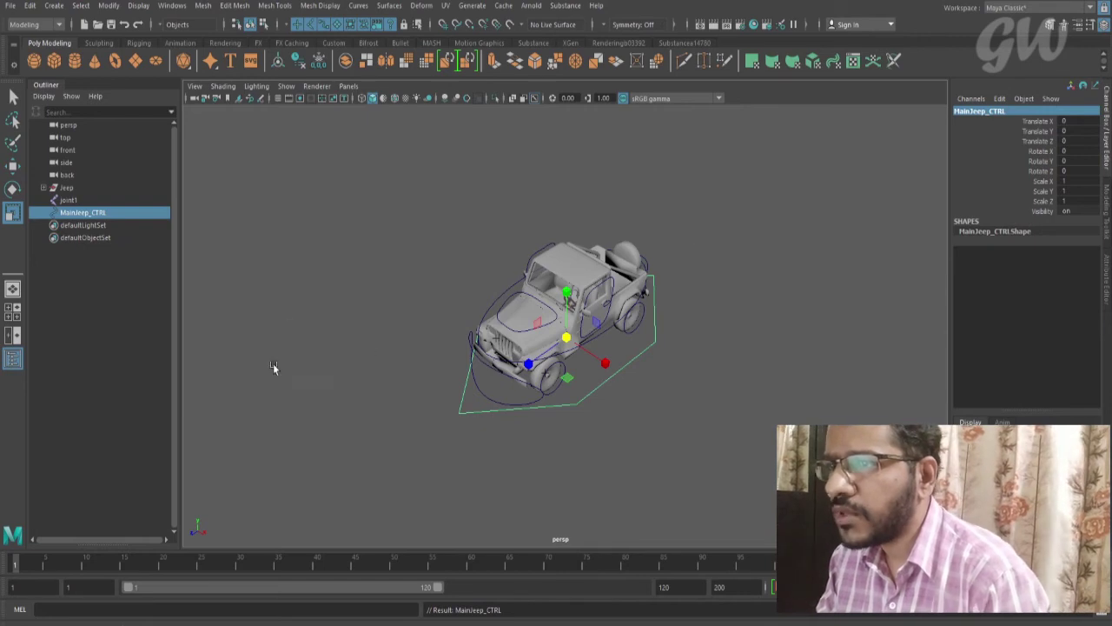
click(68, 188)
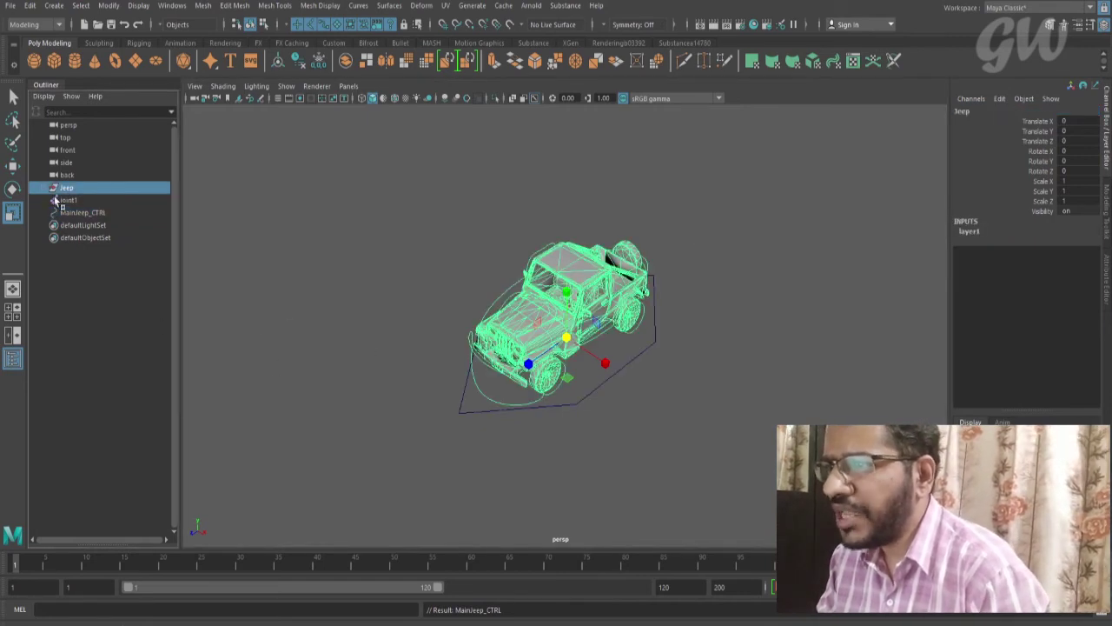
middle_drag(70, 191, 100, 216)
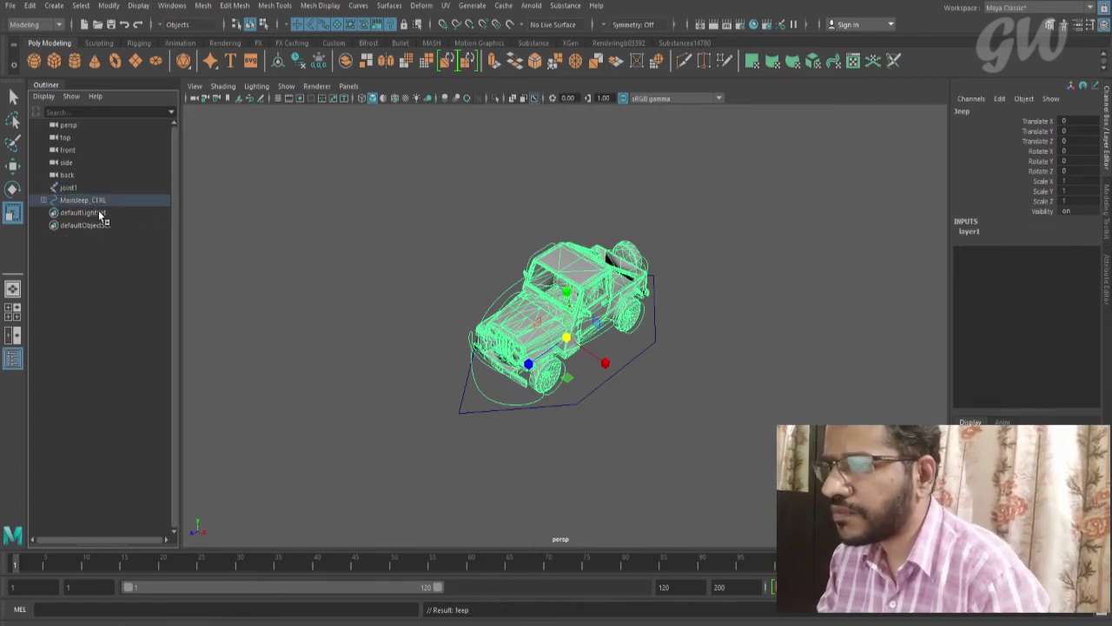
Test MainJeep_CTRL by moving, rotating and scaling it with the whole jeep
click(82, 200)
alt+drag(512, 360, 584, 347)
key(ctrl+z)
key(e)
key(r)
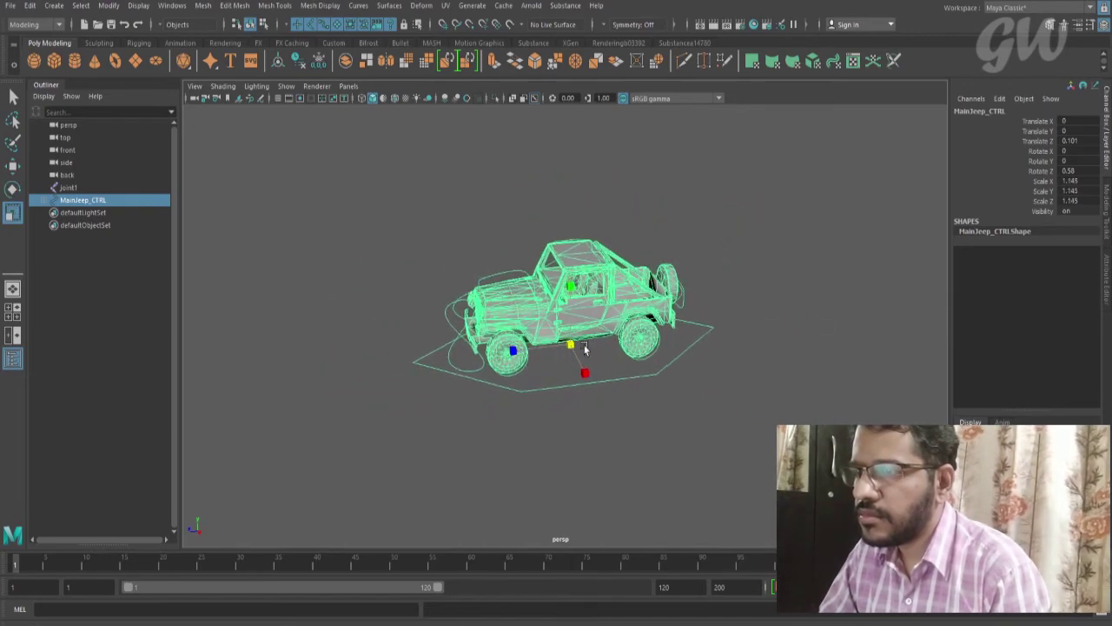